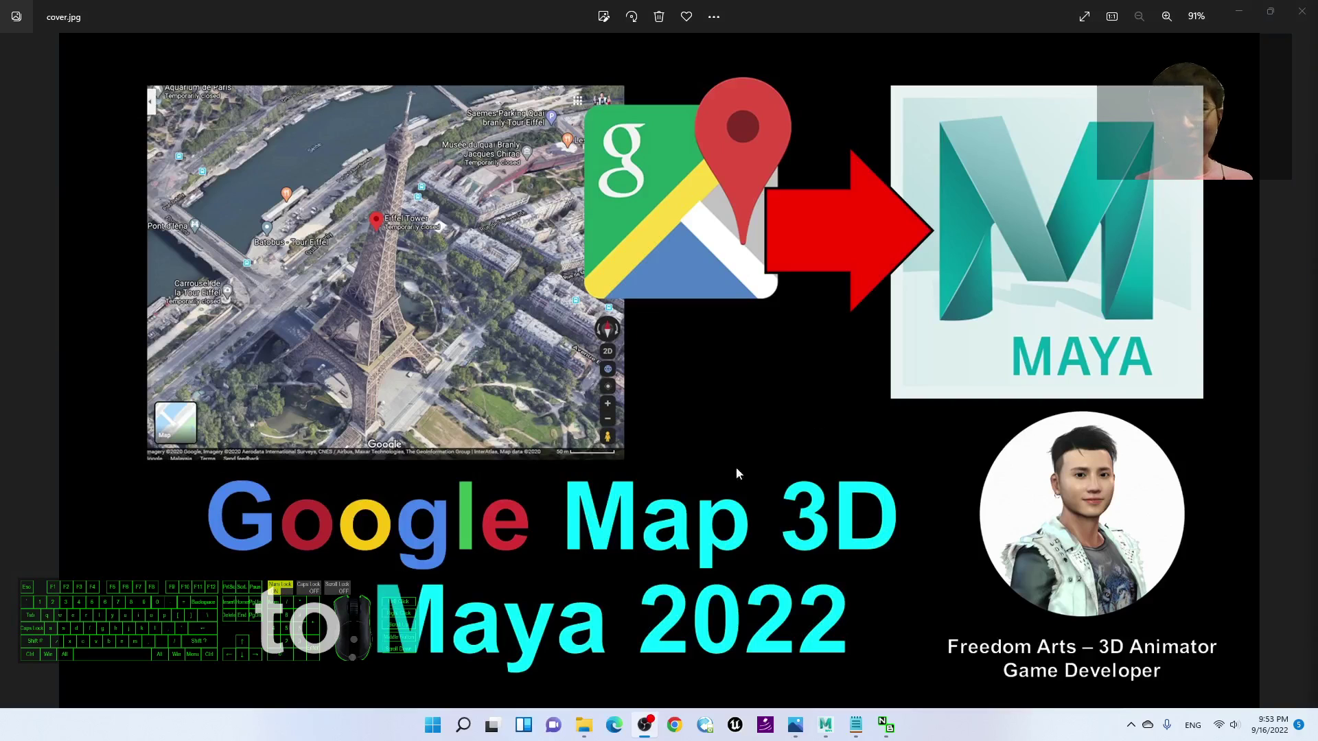
Step: Minimize the cover image, then look up the Google Map 3D grabber download link in notes.txt
click(795, 725)
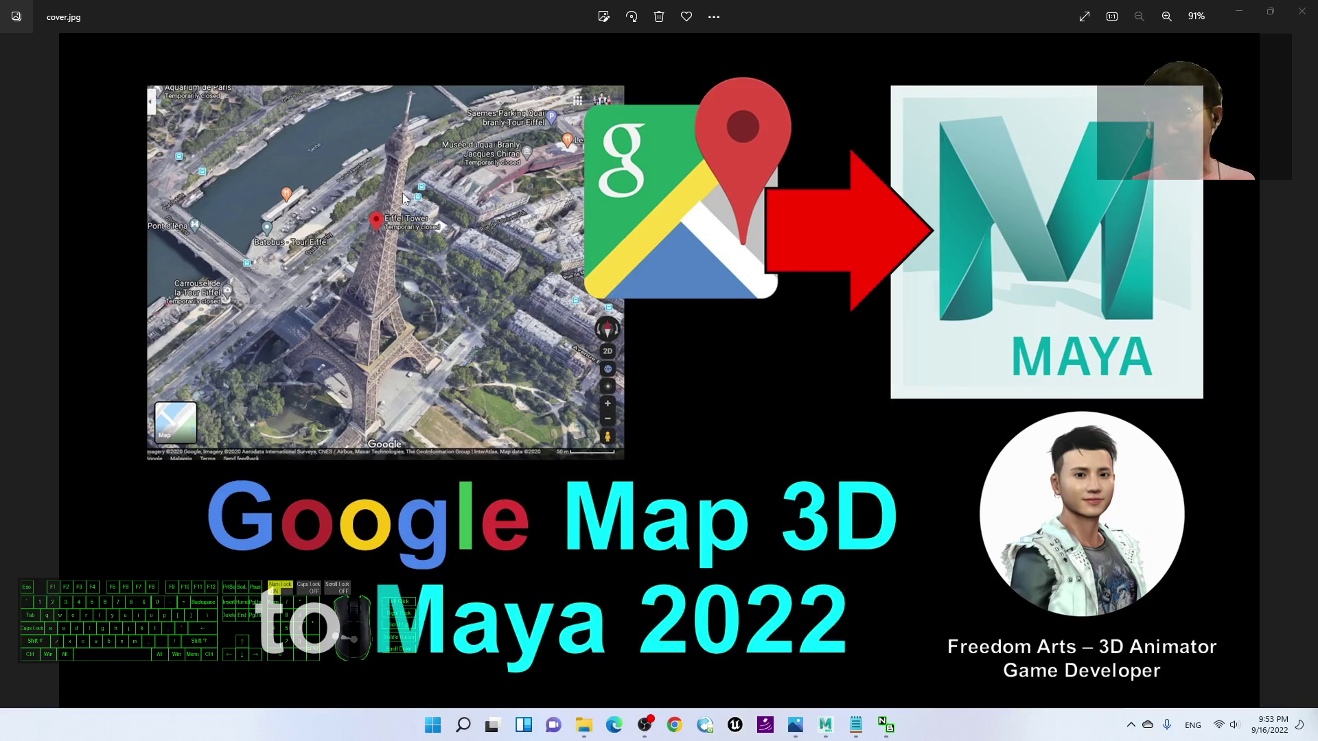
click(1239, 11)
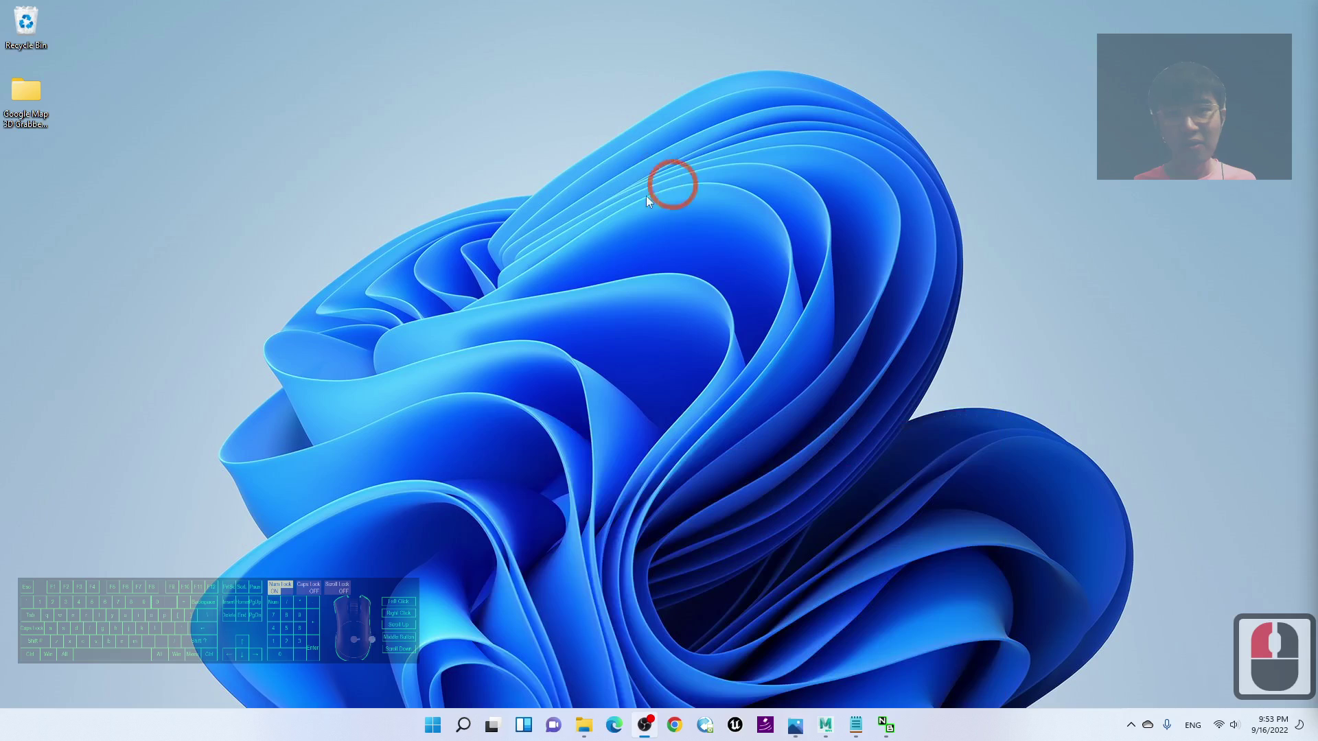
click(856, 725)
drag(515, 153, 793, 119)
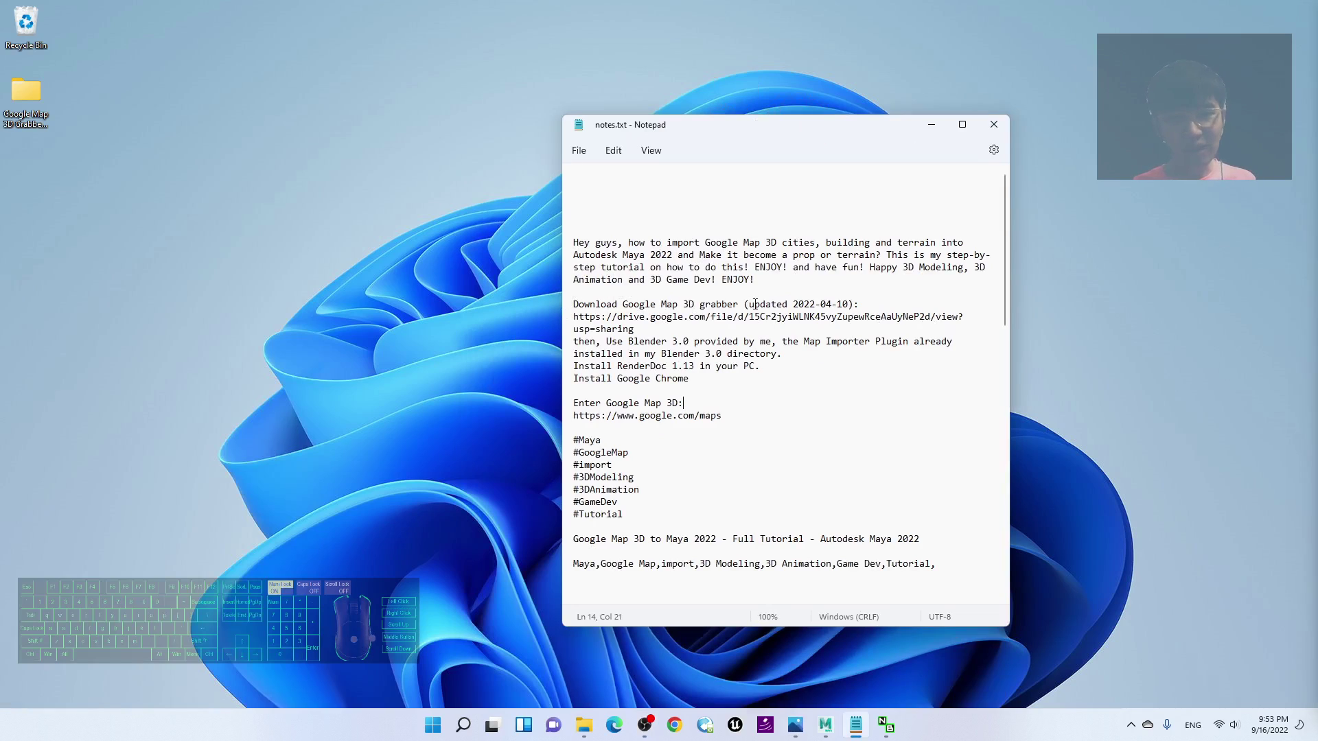
drag(569, 323, 569, 335)
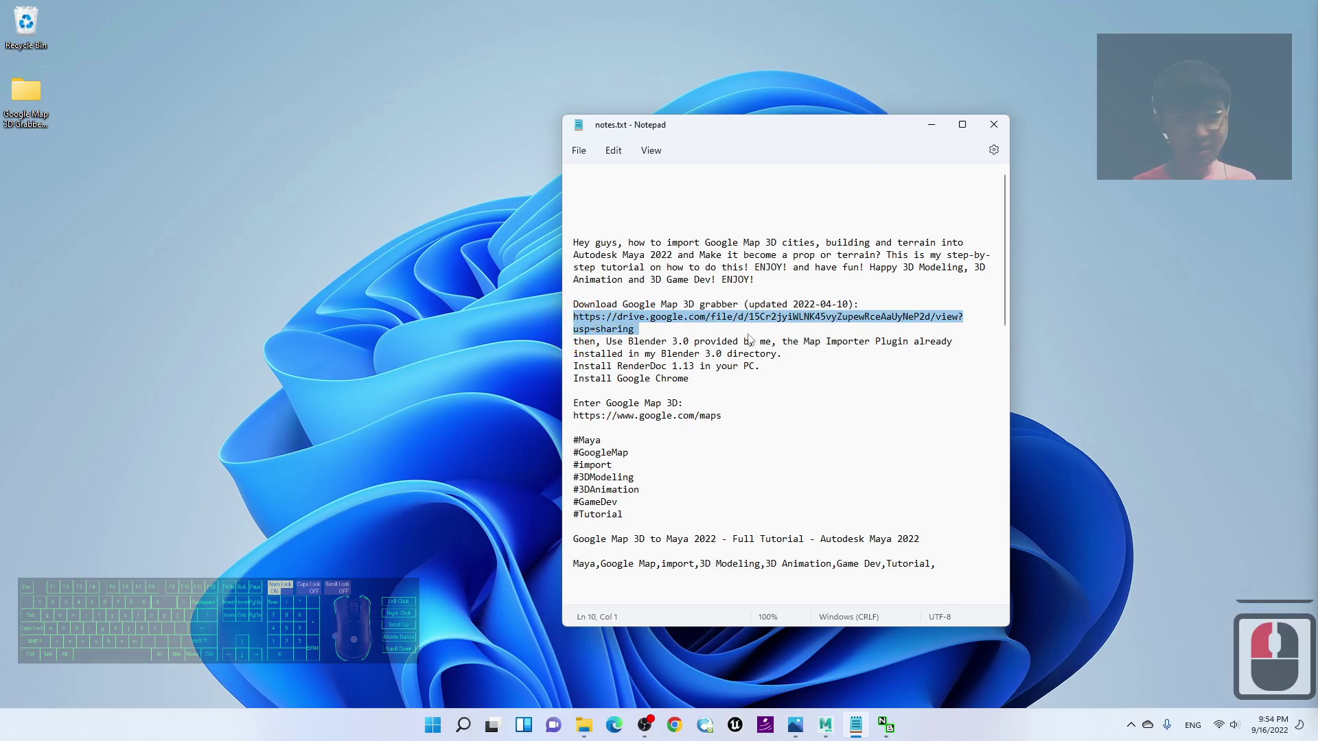
click(648, 329)
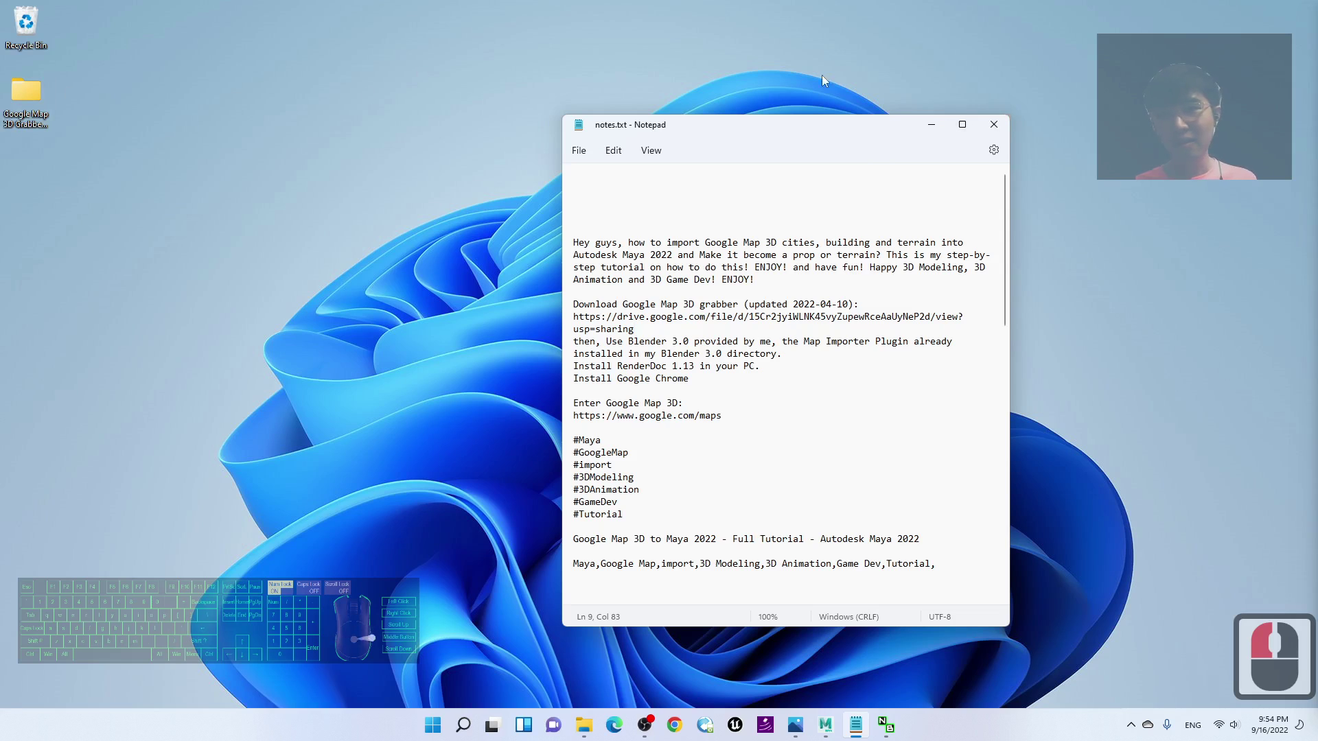
click(931, 124)
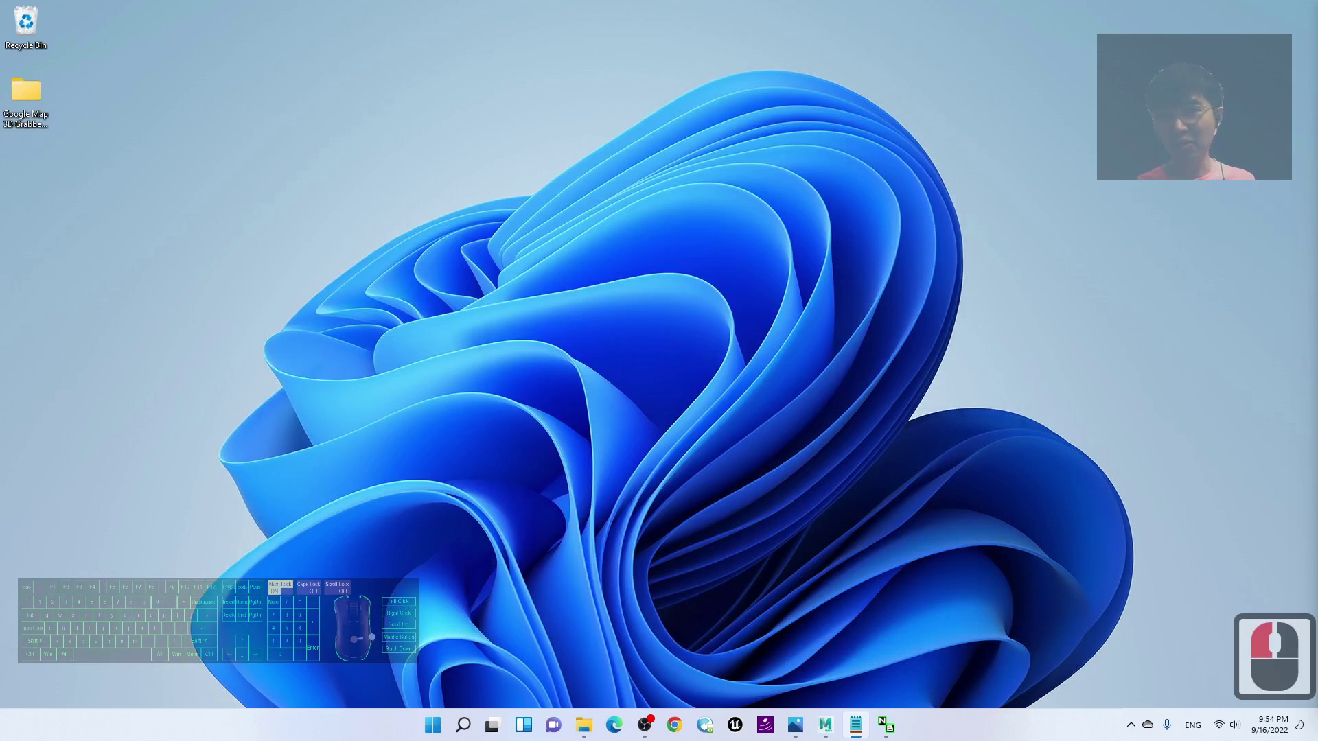
Step: Open the Google Map 3D Grabber 2022-04-10 folder from the desktop and select the RenderDoc_1.13_64.msi installer
double_click(27, 100)
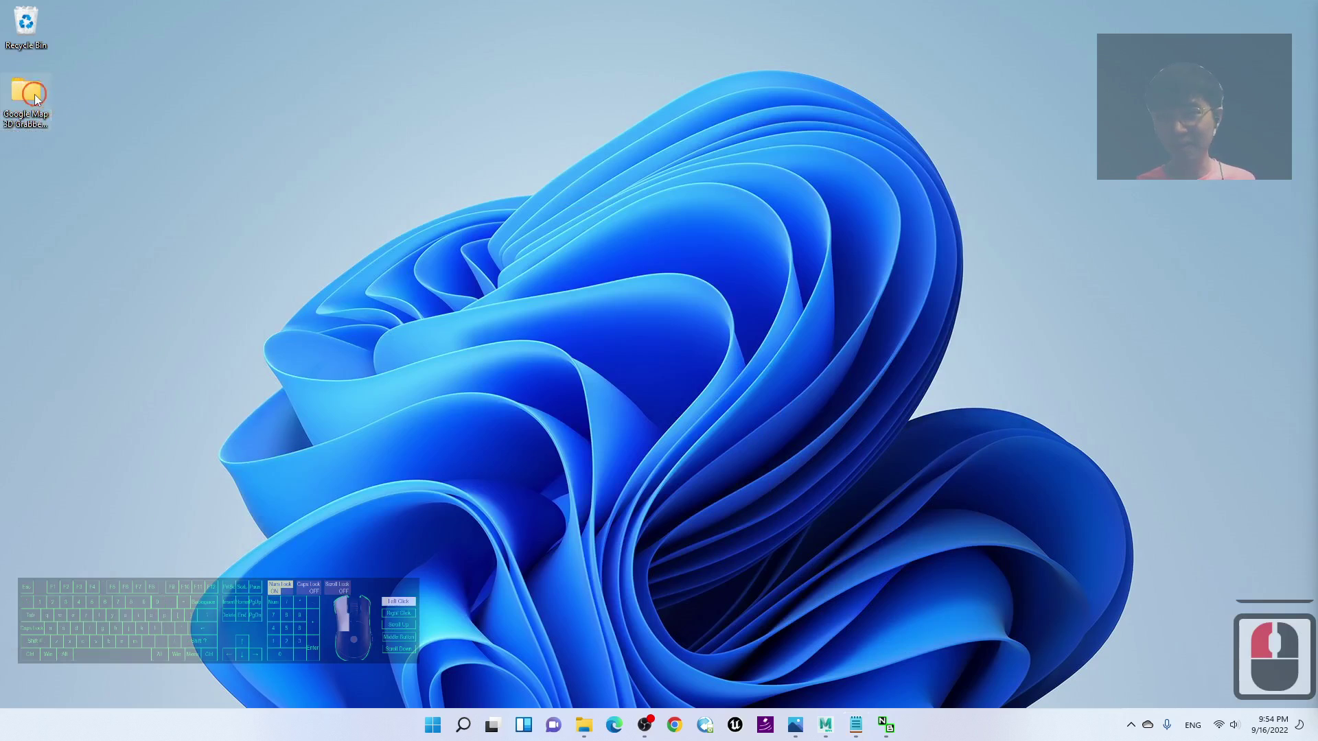
click(679, 172)
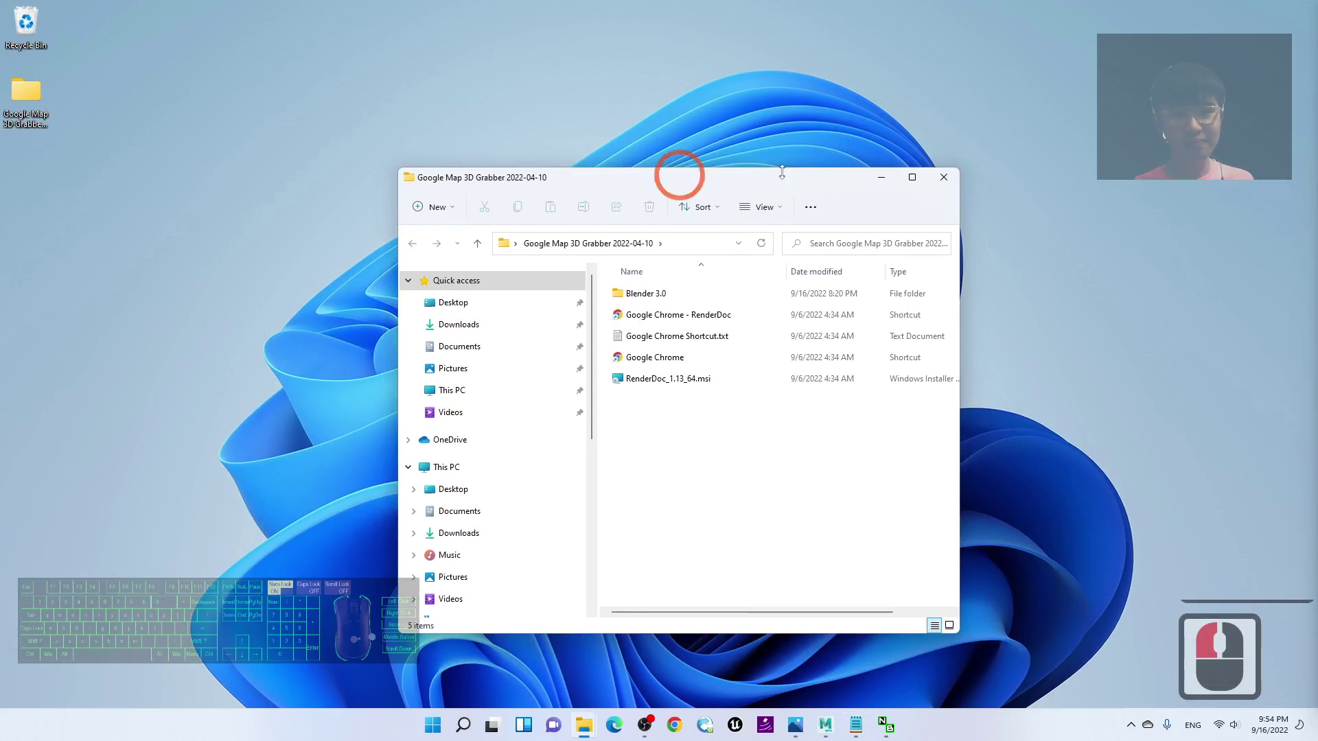
click(943, 180)
double_click(28, 98)
click(529, 244)
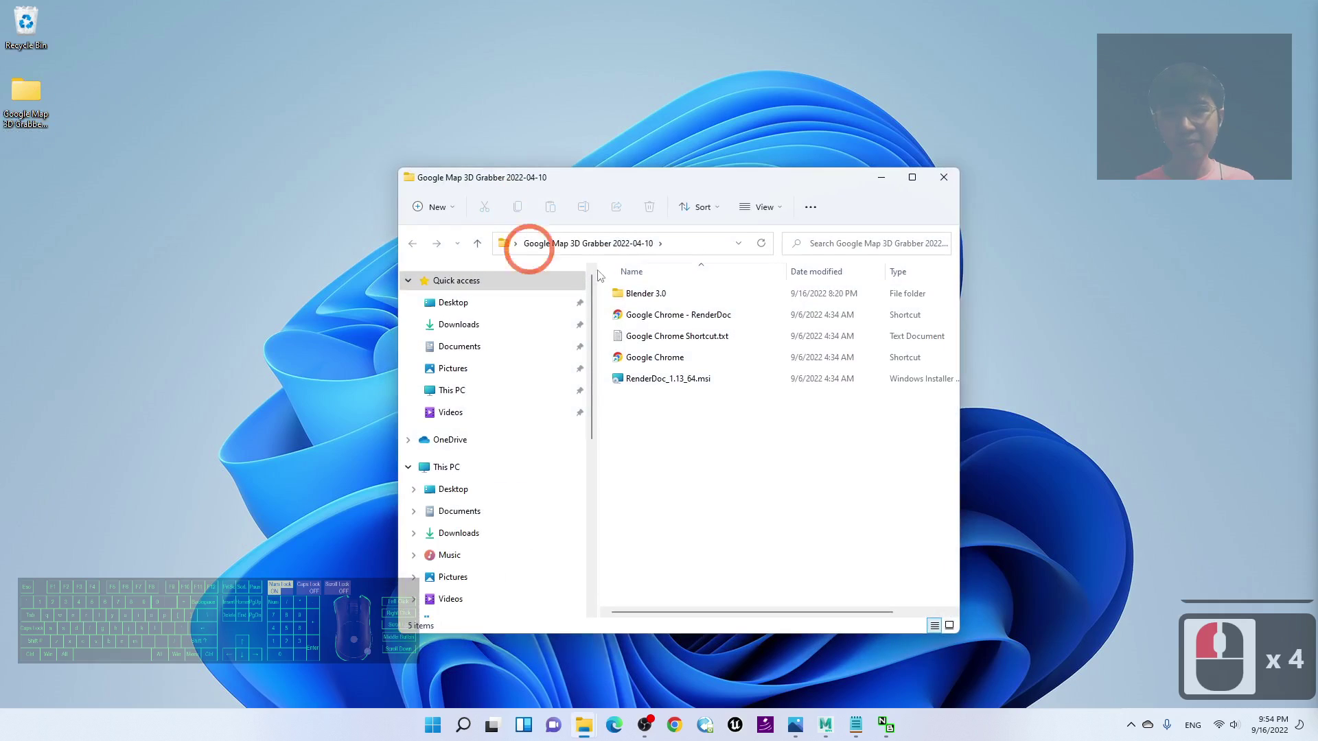
drag(755, 179, 754, 148)
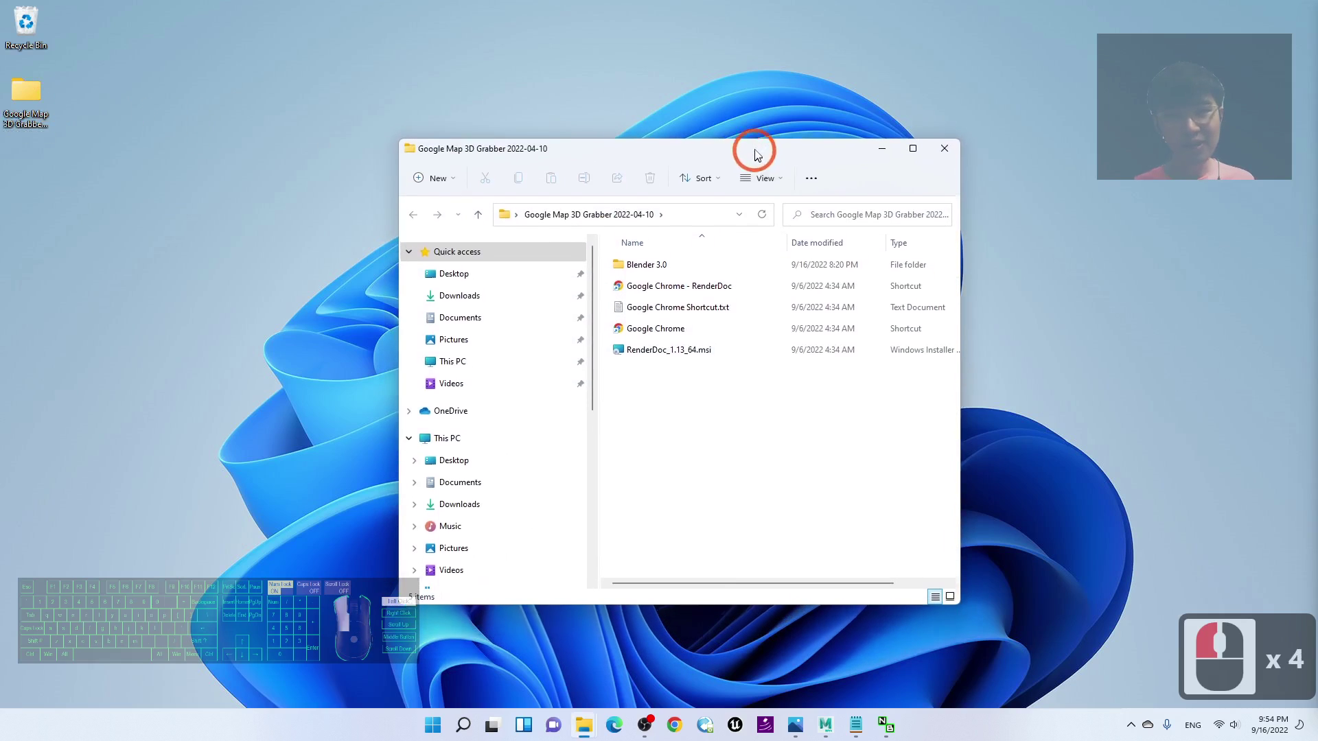
click(729, 336)
click(659, 348)
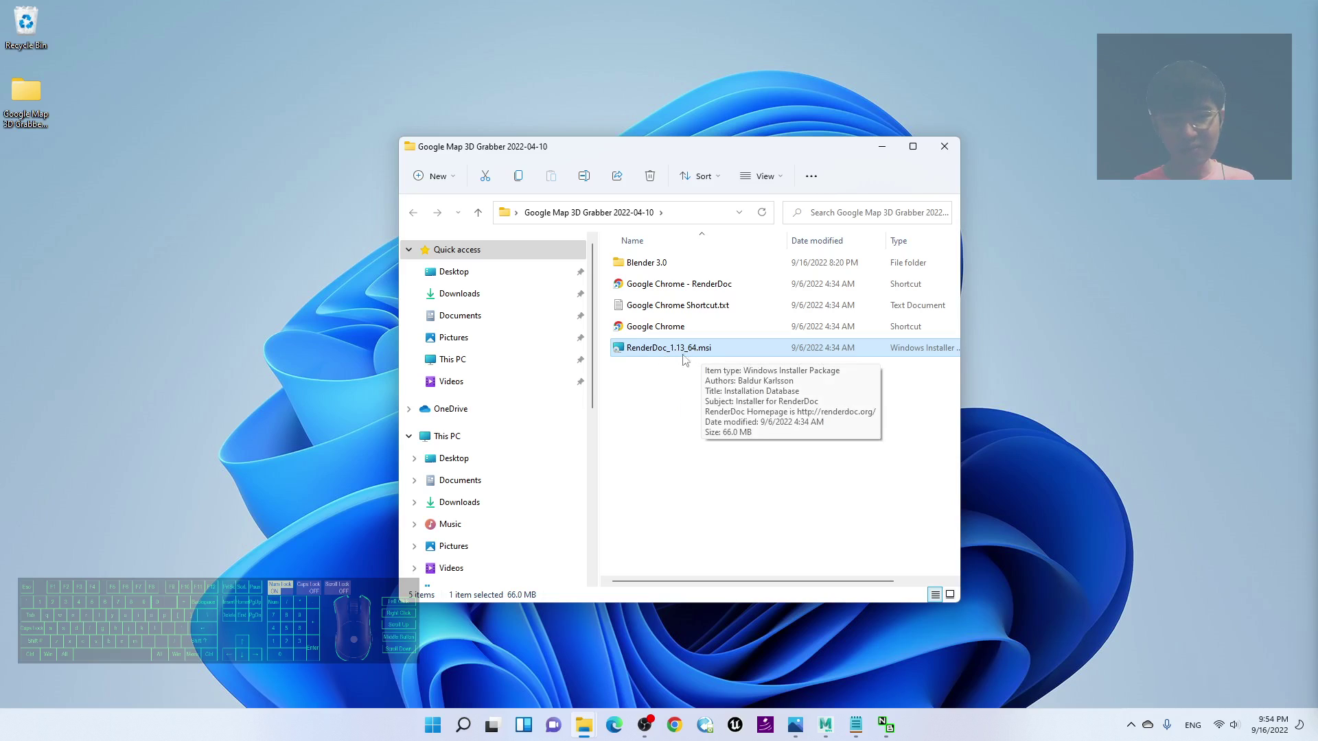
Step: Search the installed programs for RenderDoc and launch it
click(463, 725)
text(render)
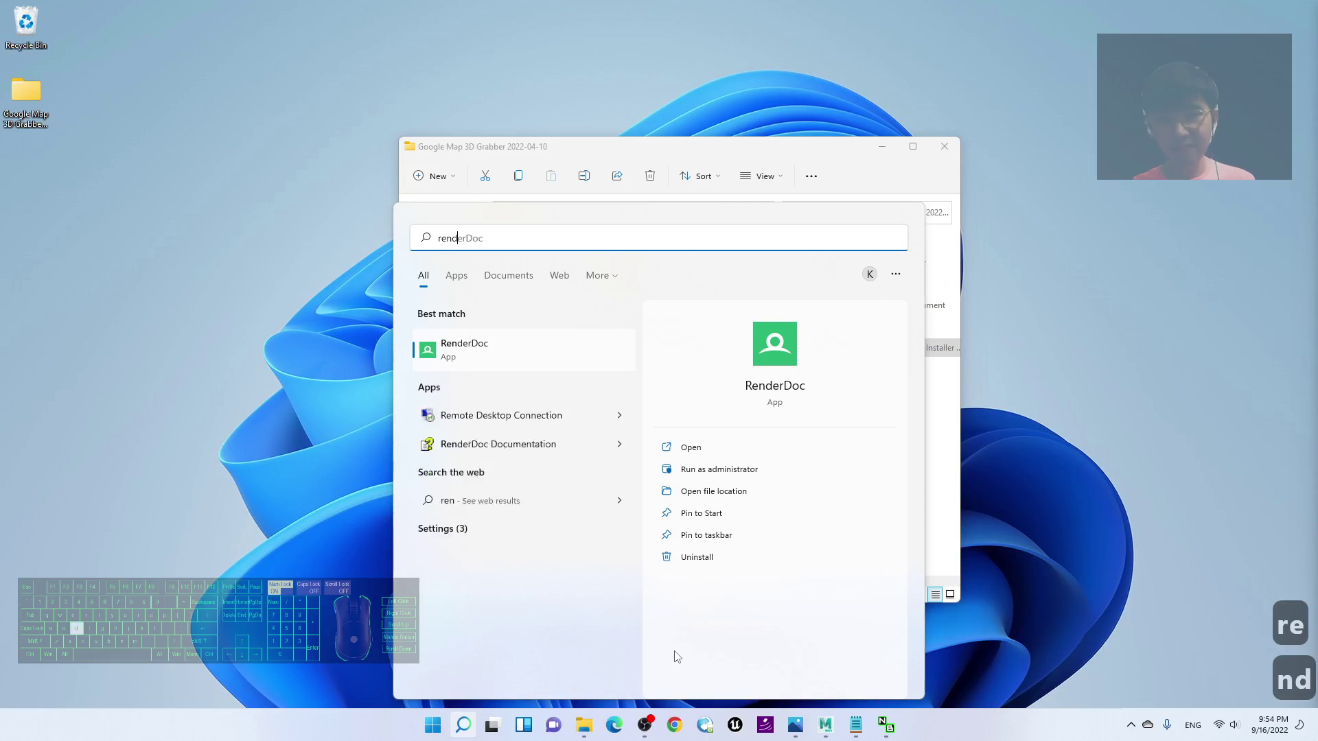
click(503, 357)
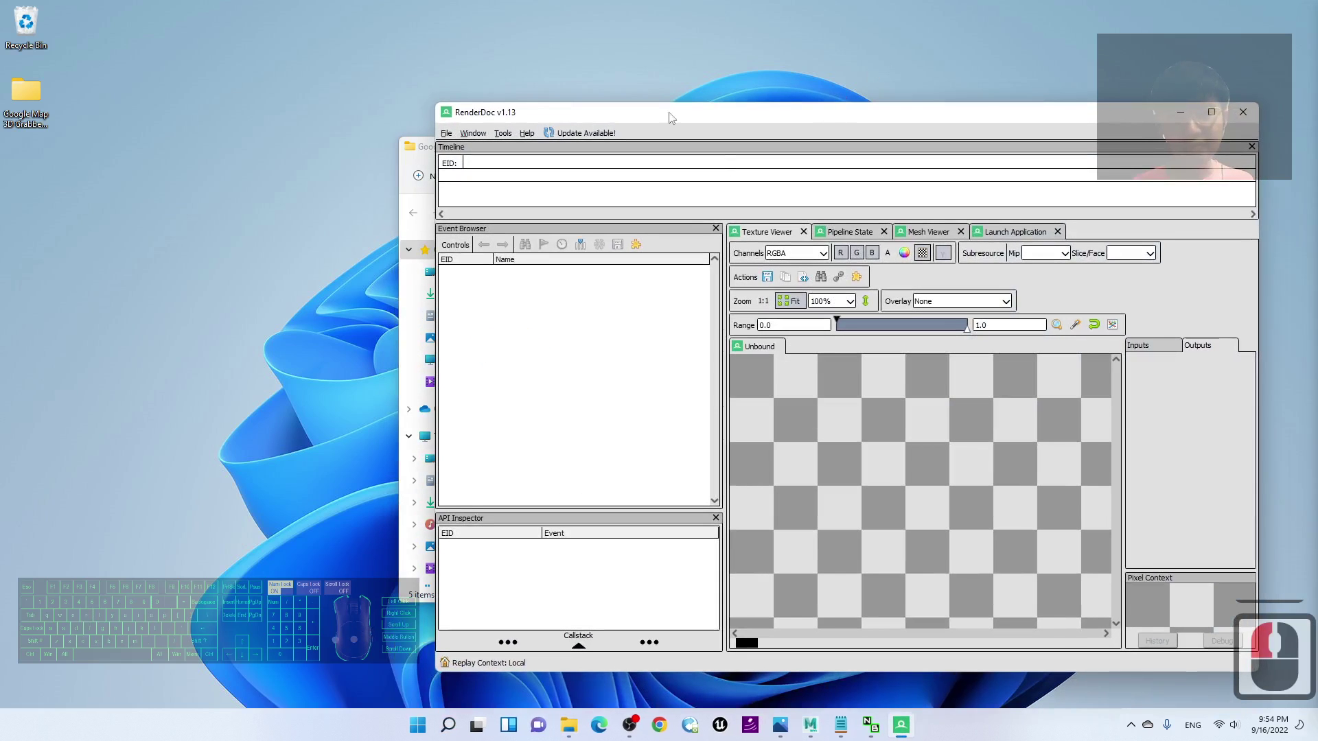
Step: Arrange the grabber folder and RenderDoc windows side by side and select the Google Chrome - RenderDoc shortcut
drag(435, 102, 402, 140)
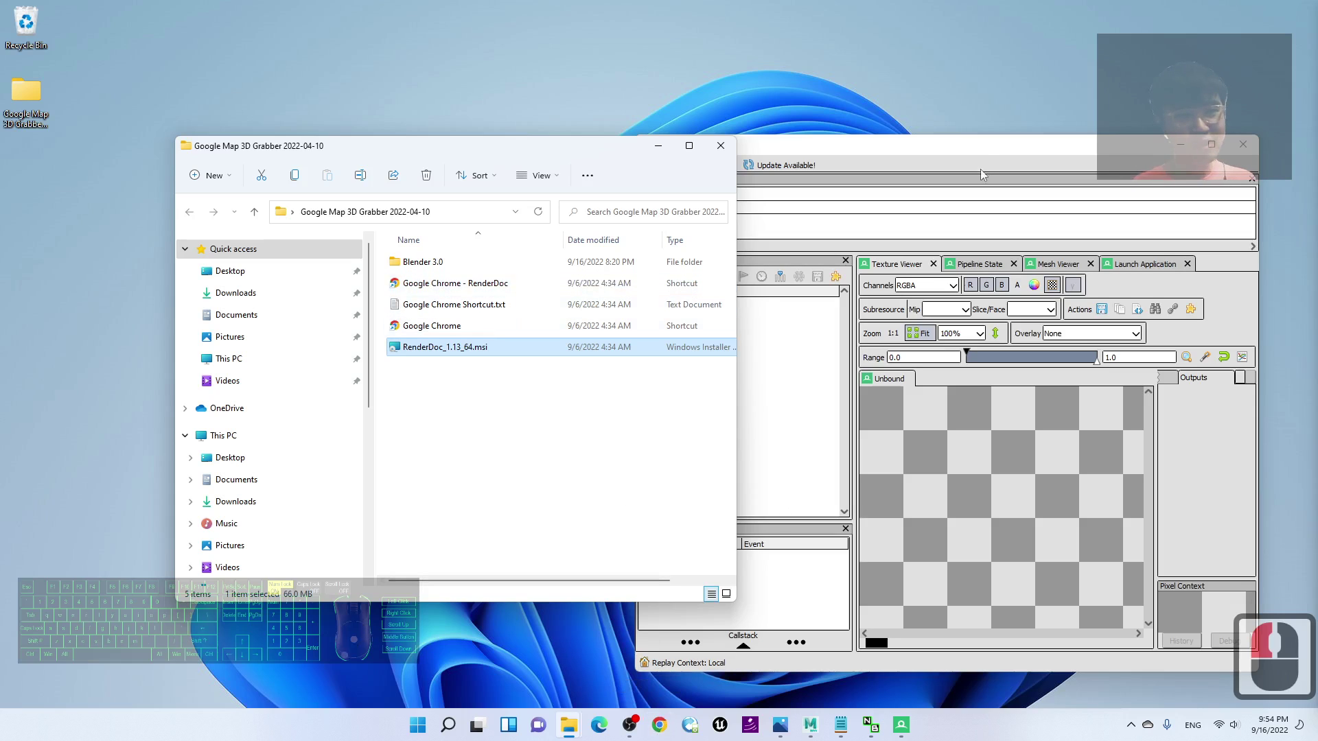
drag(975, 148, 979, 138)
click(521, 441)
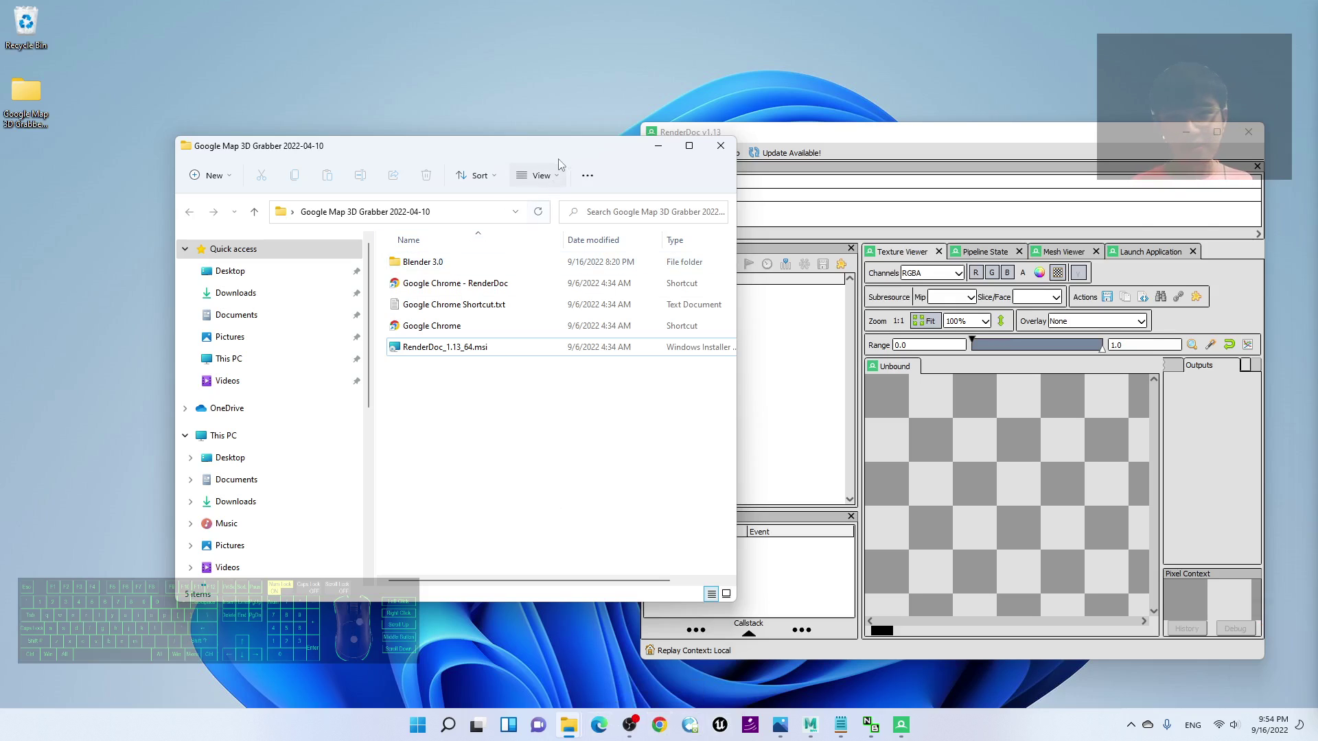
drag(559, 147, 471, 140)
click(793, 146)
mouse_move(793, 146)
mouse_down()
mouse_move(793, 125)
mouse_move(808, 133)
mouse_up()
click(327, 280)
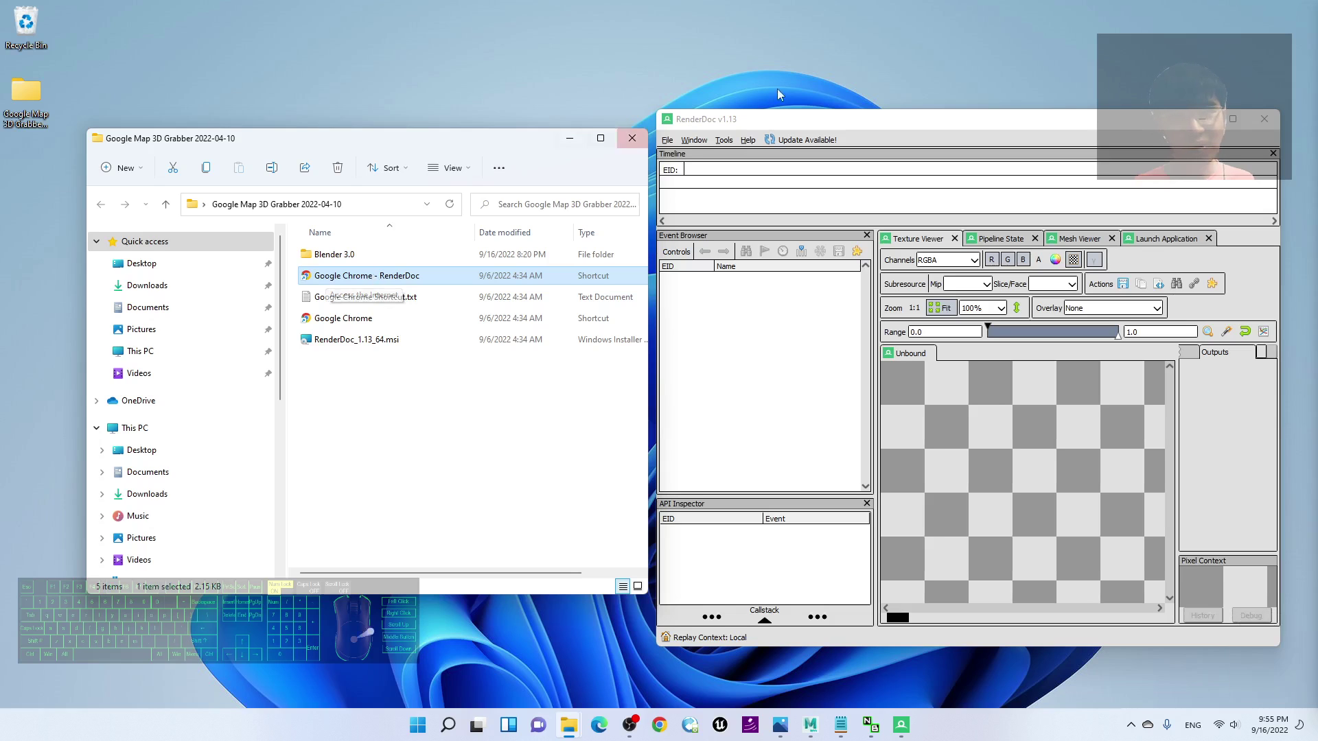
Step: Close RenderDoc and launch it again from the system search
click(1268, 123)
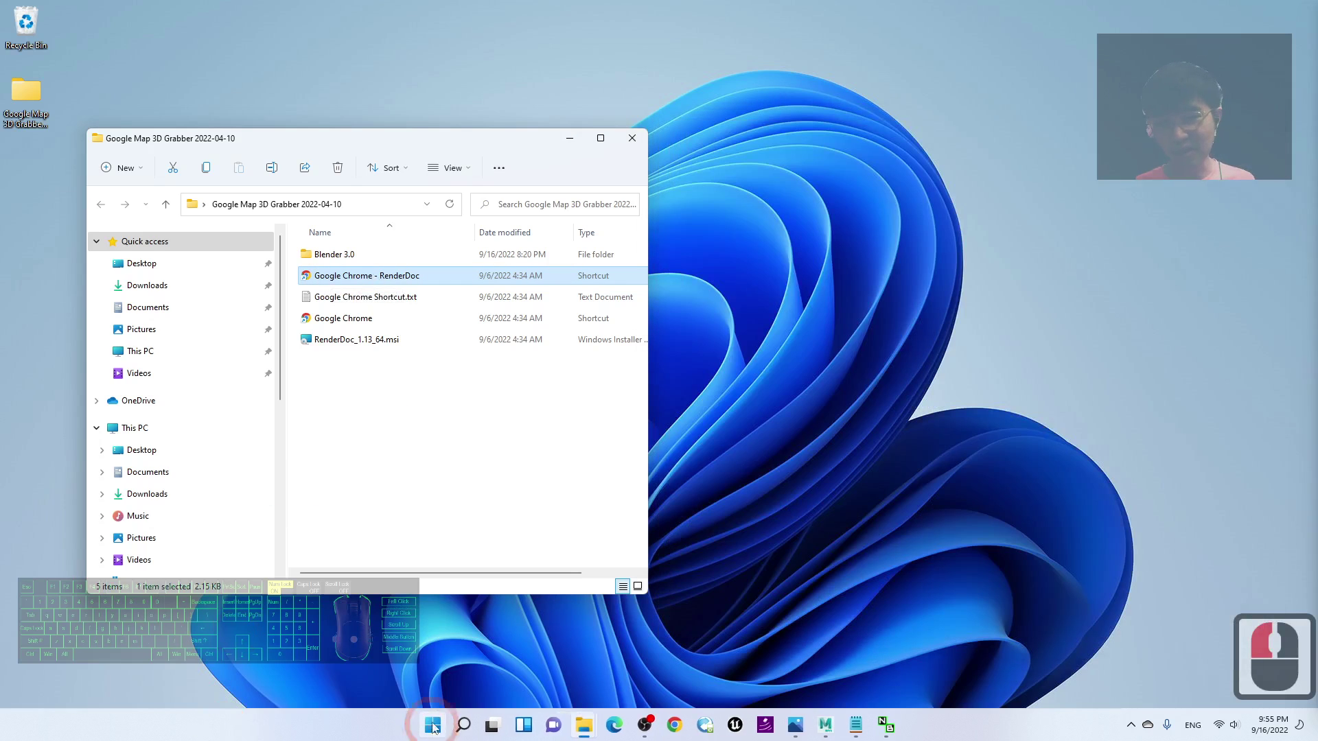
click(465, 724)
text(ren)
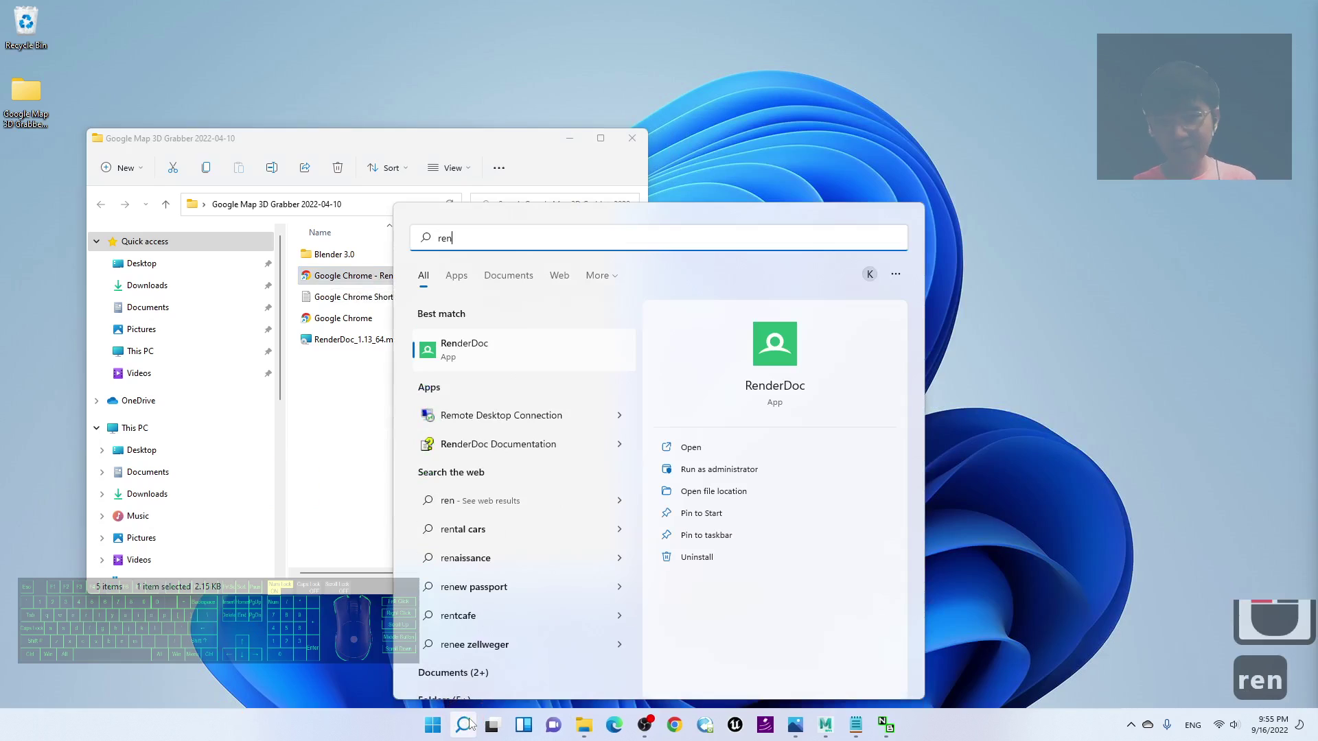
click(511, 357)
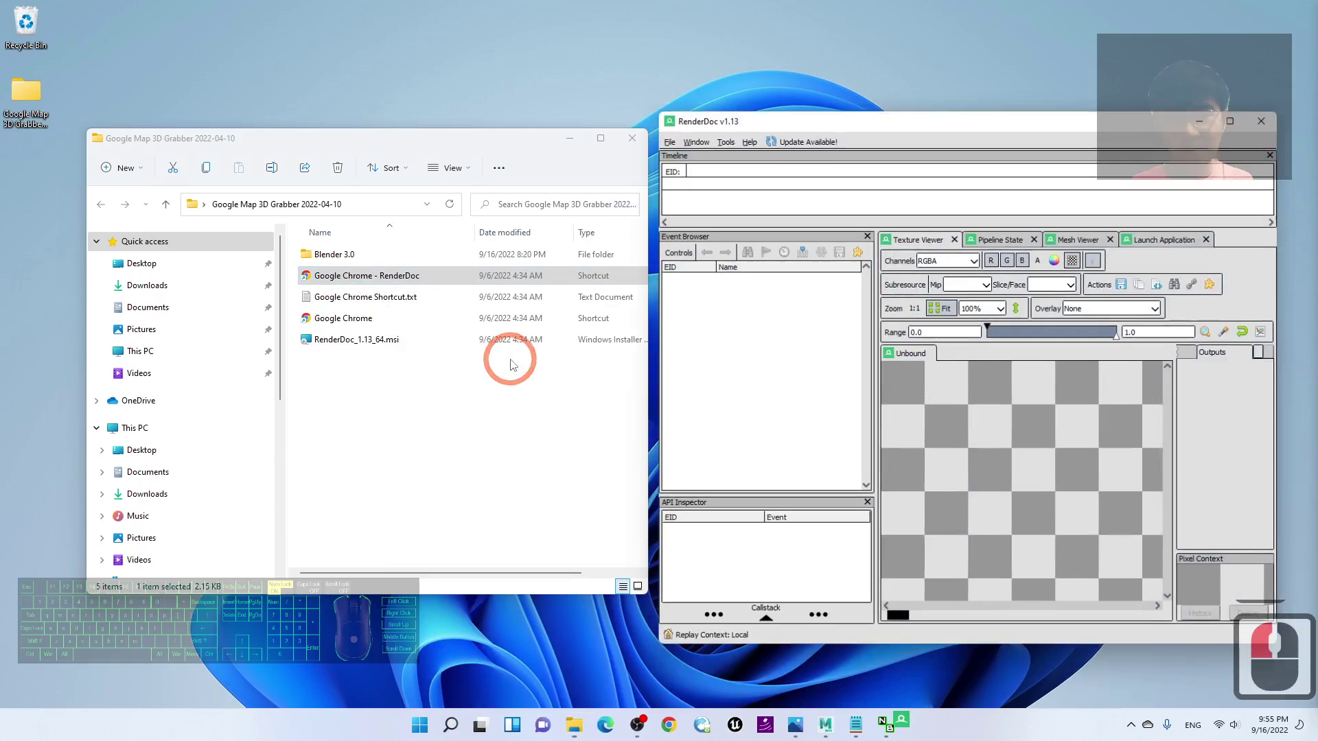
Step: Open RenderDoc's Inject into Process view and filter the process list by "chrome"
click(669, 140)
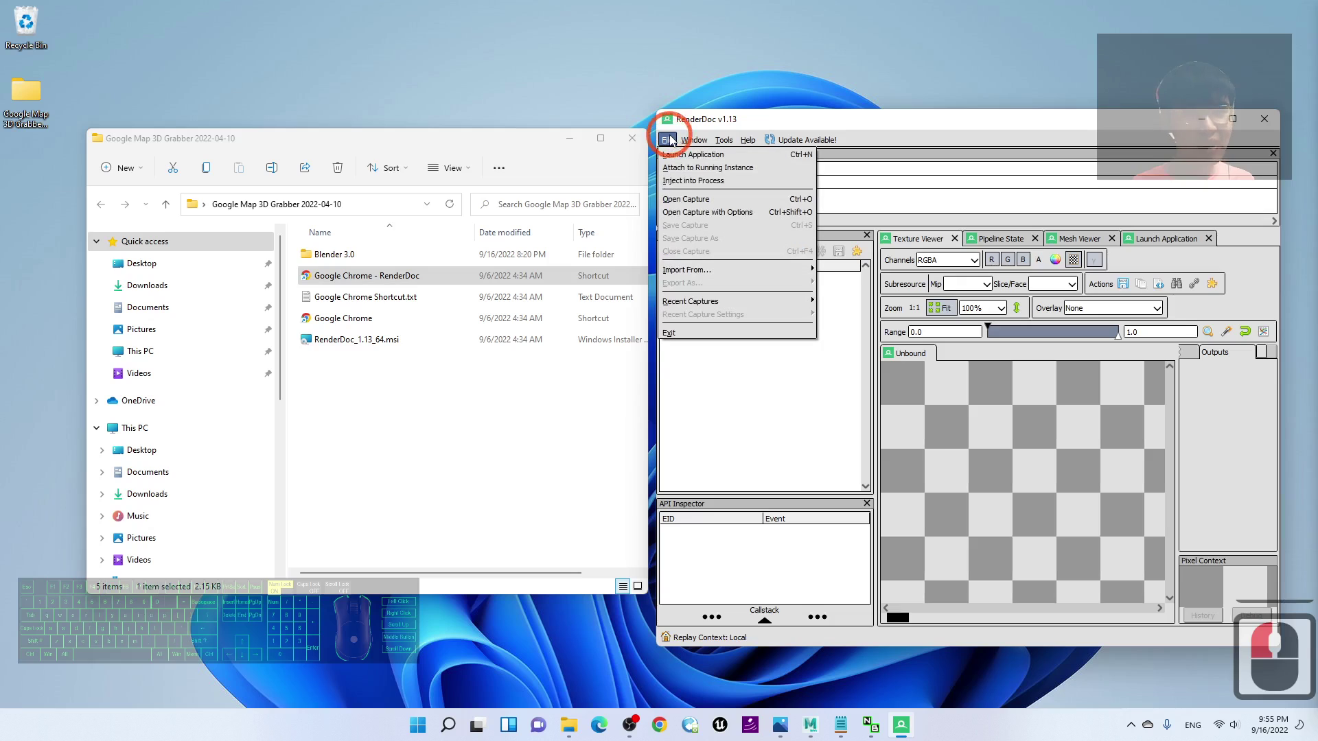
click(693, 180)
click(907, 438)
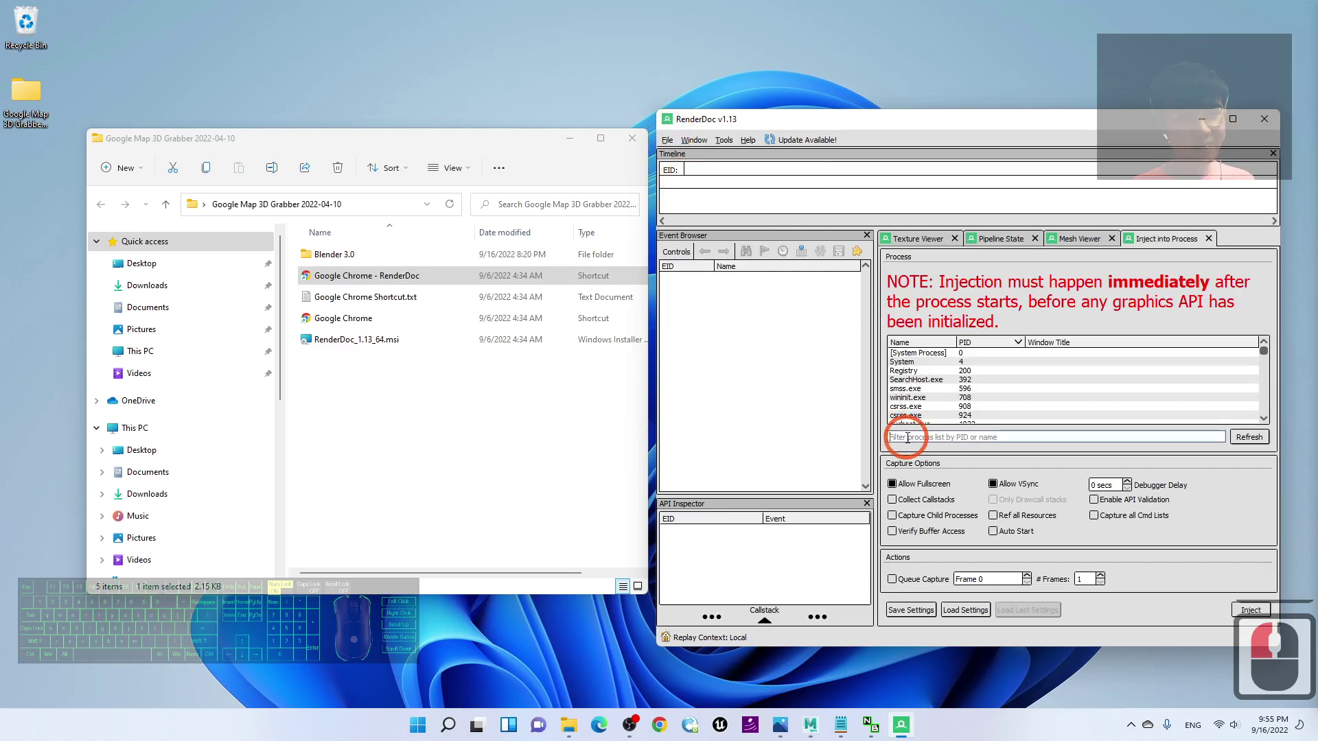
text(chrome)
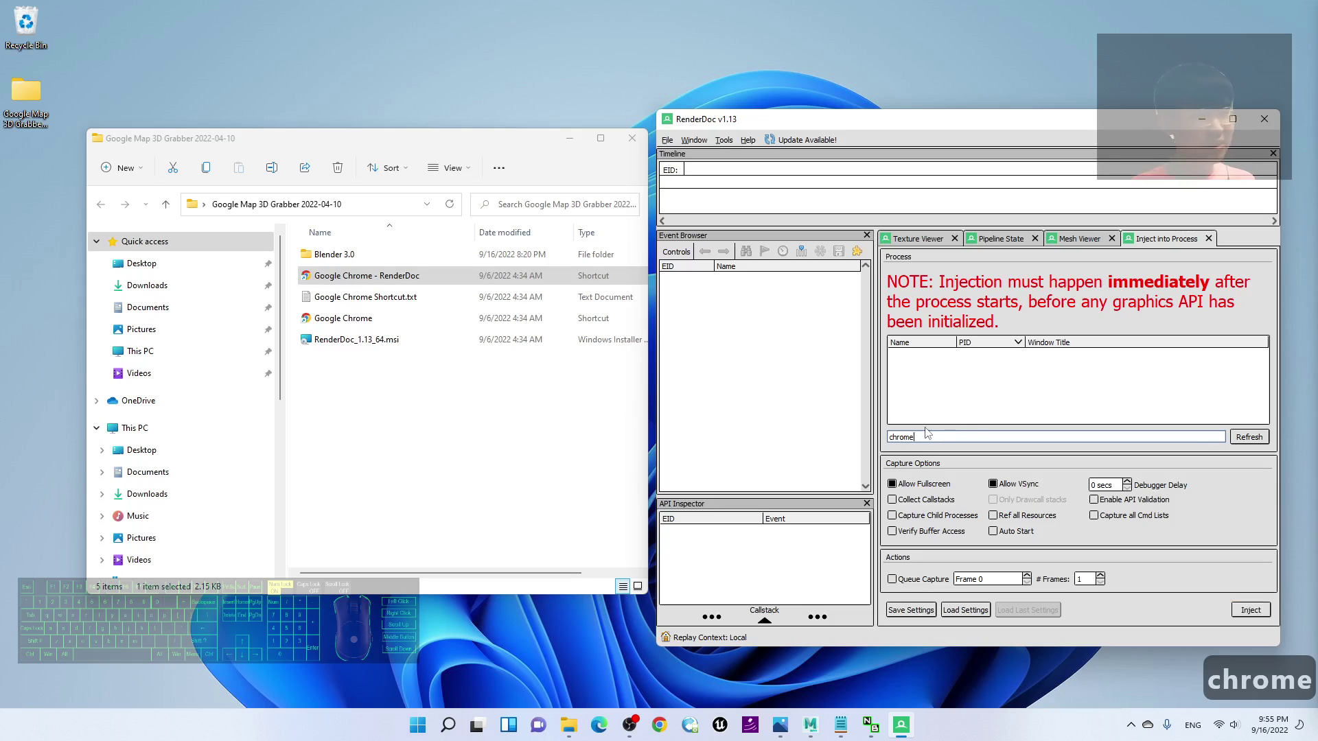
Step: Launch the Google Chrome - RenderDoc shortcut, allowing it to open, and arrange its shrunken window and GPU dialog beside RenderDoc
double_click(360, 278)
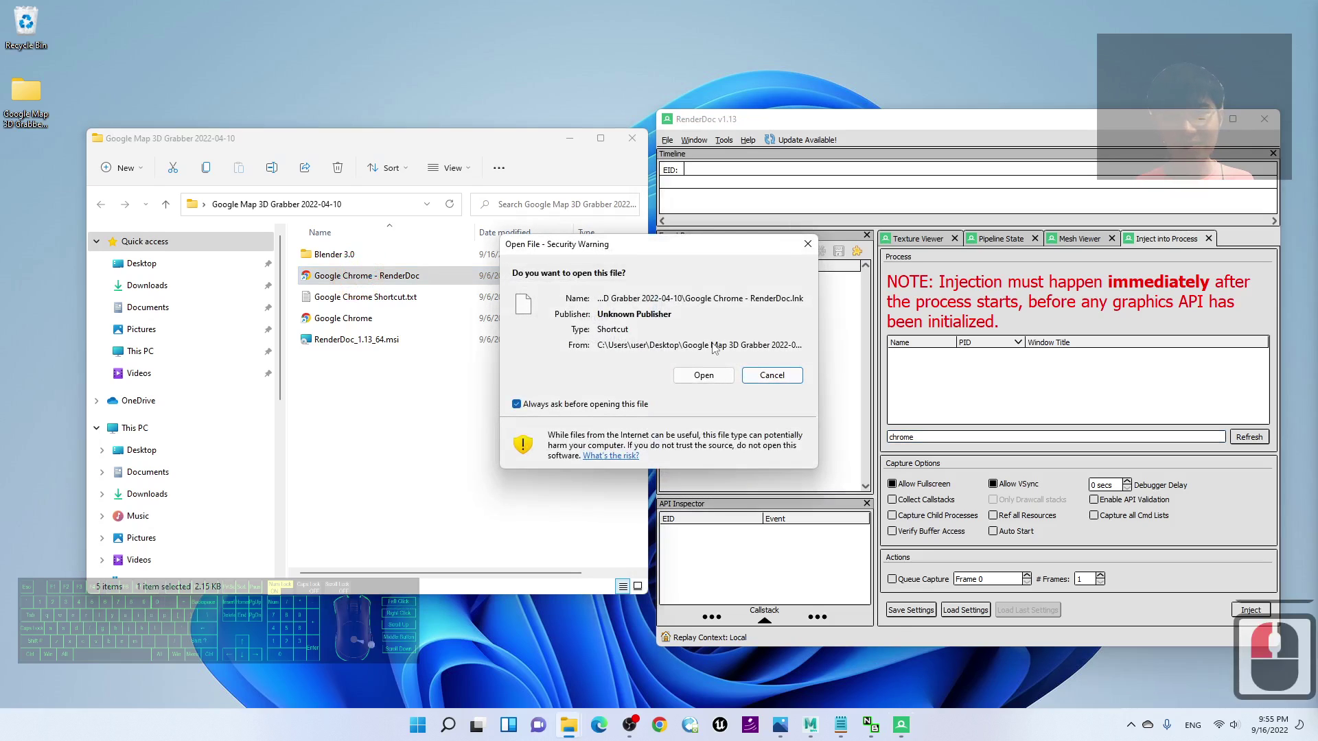
click(705, 381)
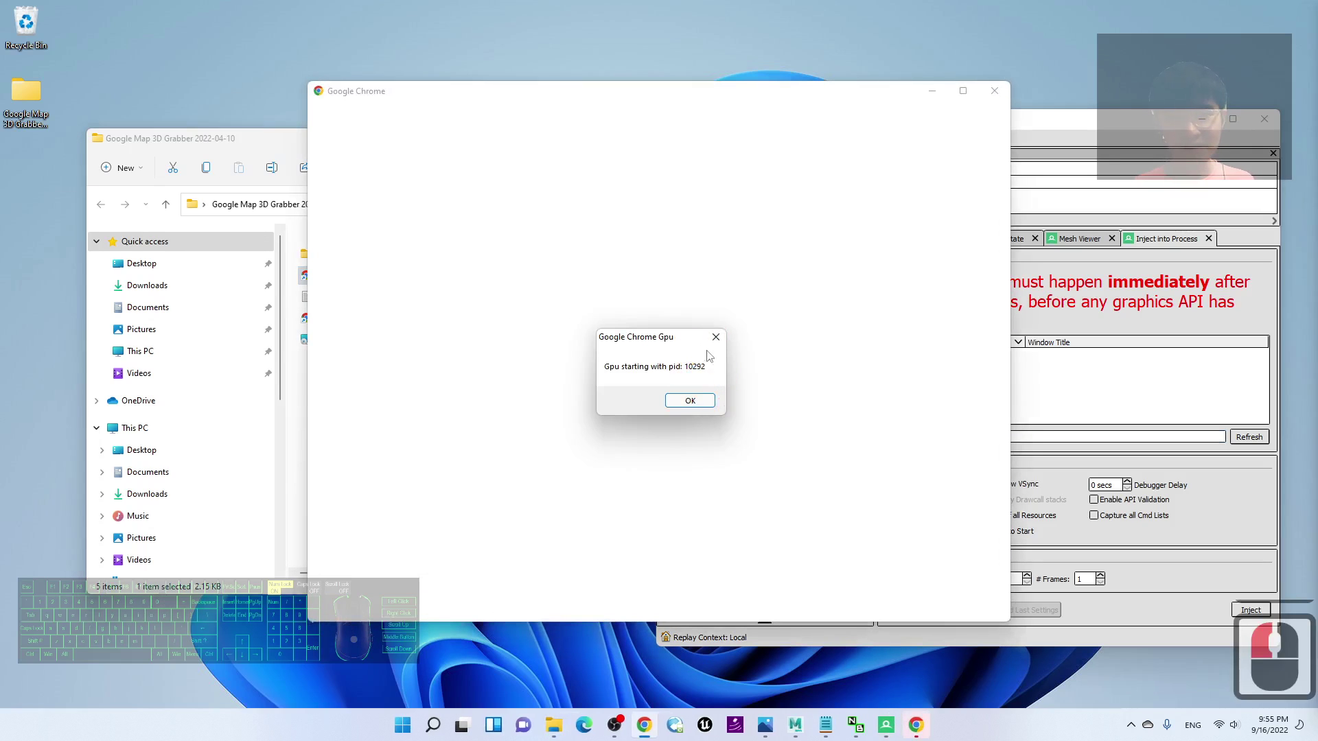
drag(658, 343, 650, 312)
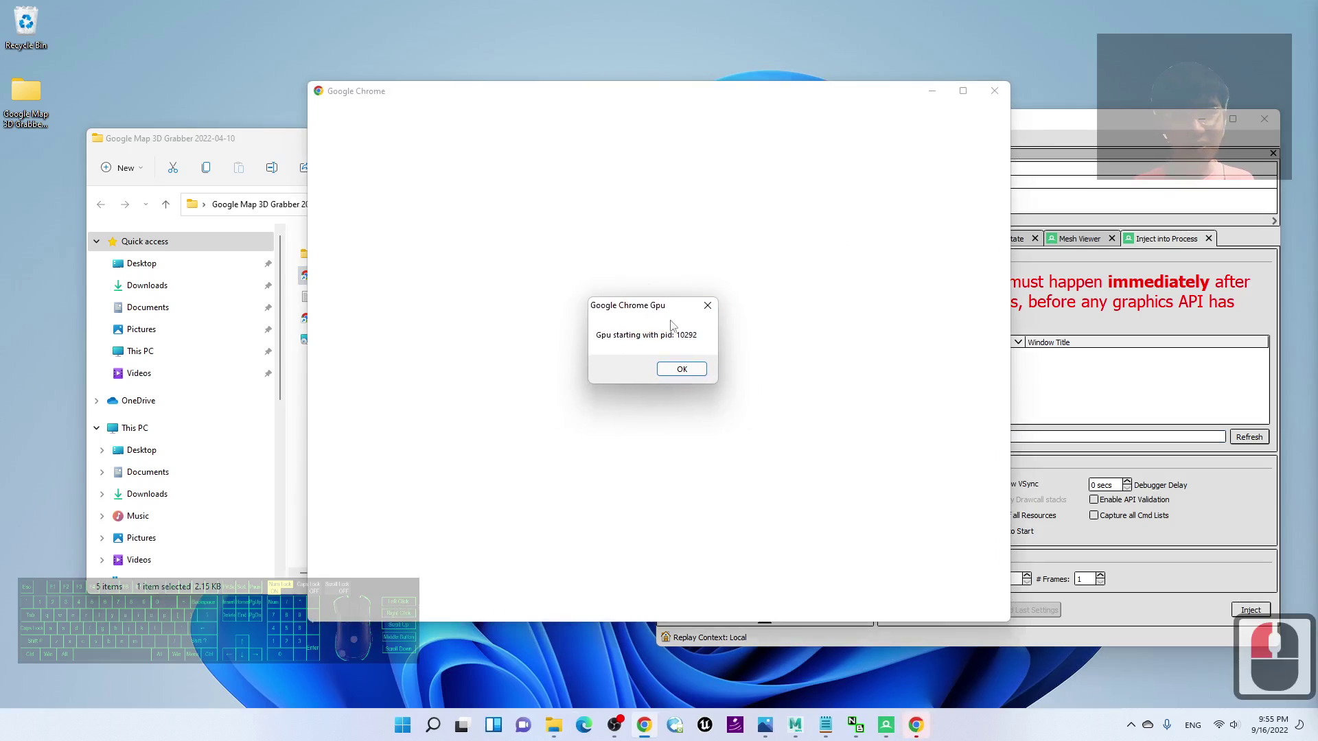
drag(560, 95, 294, 94)
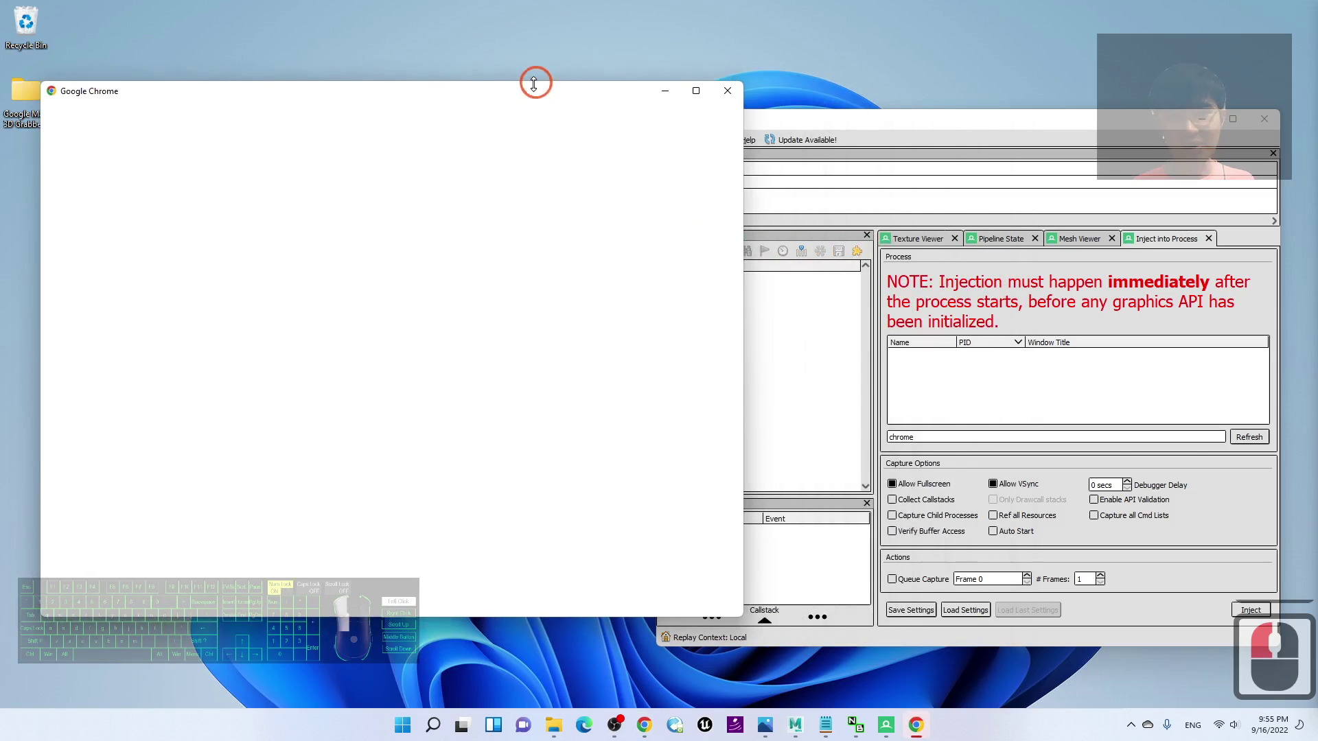
drag(529, 97, 580, 132)
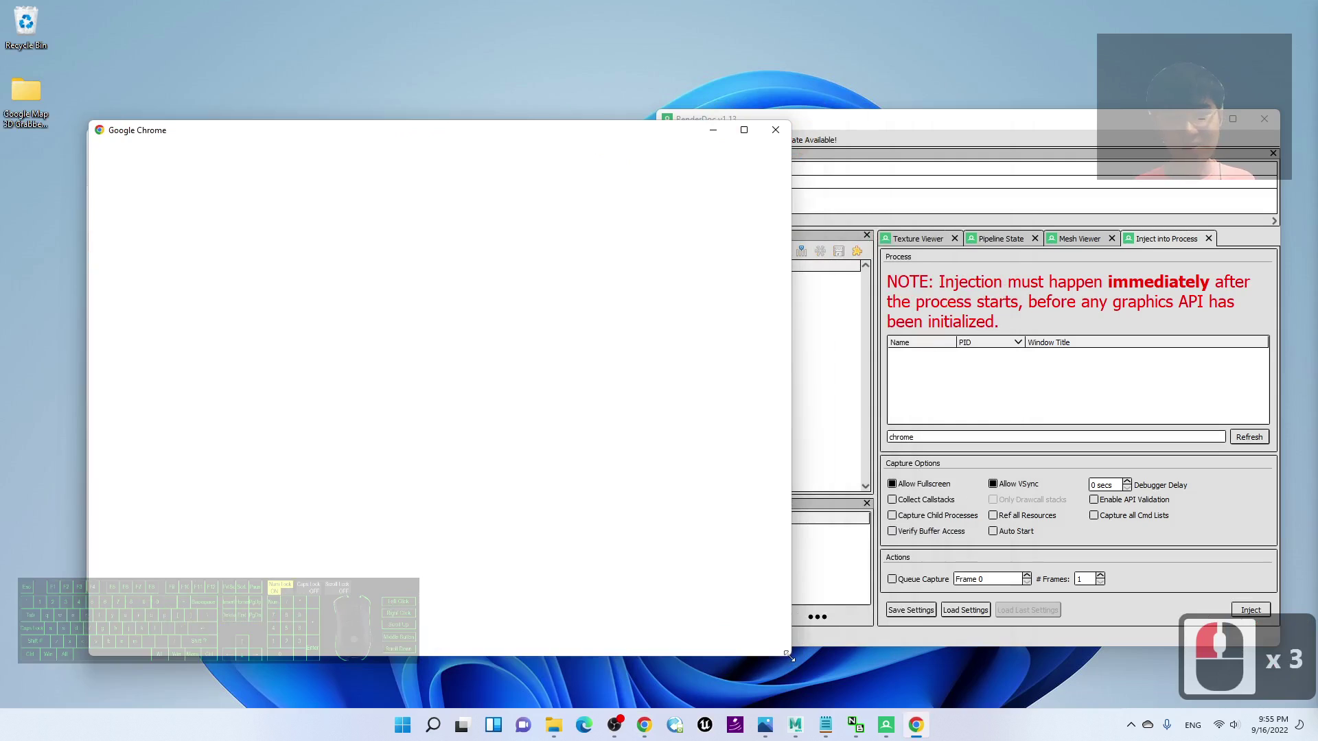
drag(788, 656, 574, 577)
click(685, 384)
drag(648, 309, 556, 309)
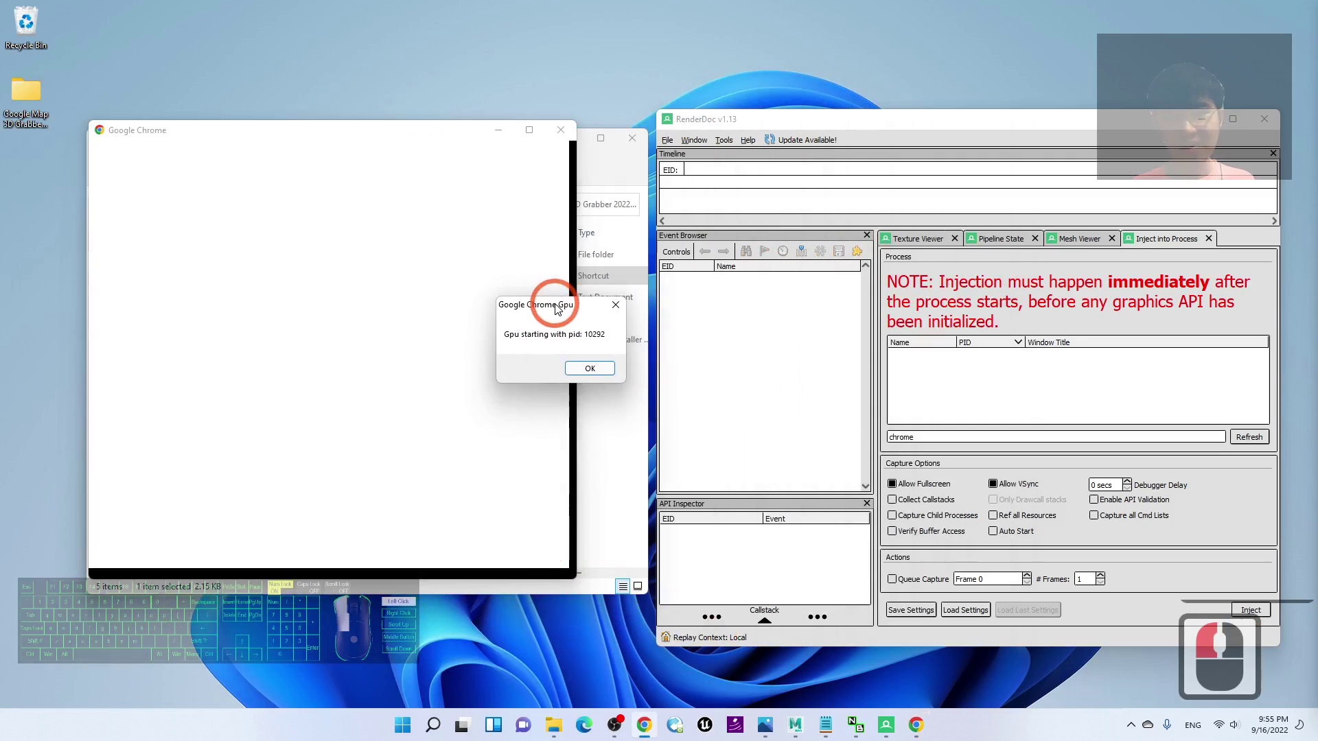
drag(952, 128, 941, 106)
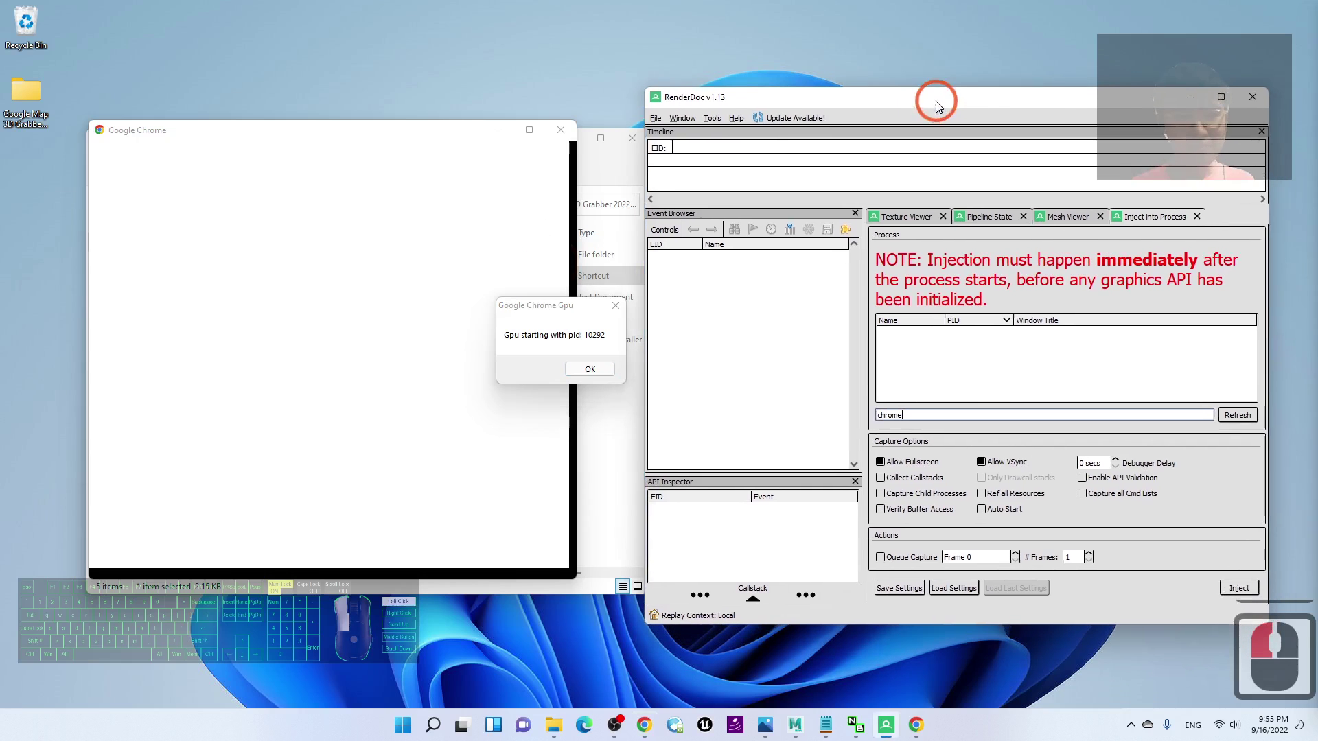
Step: Refresh the process list, inject RenderDoc into the Google Chrome Gpu process with PID 10292, and accept Chrome's GPU dialog
click(1235, 415)
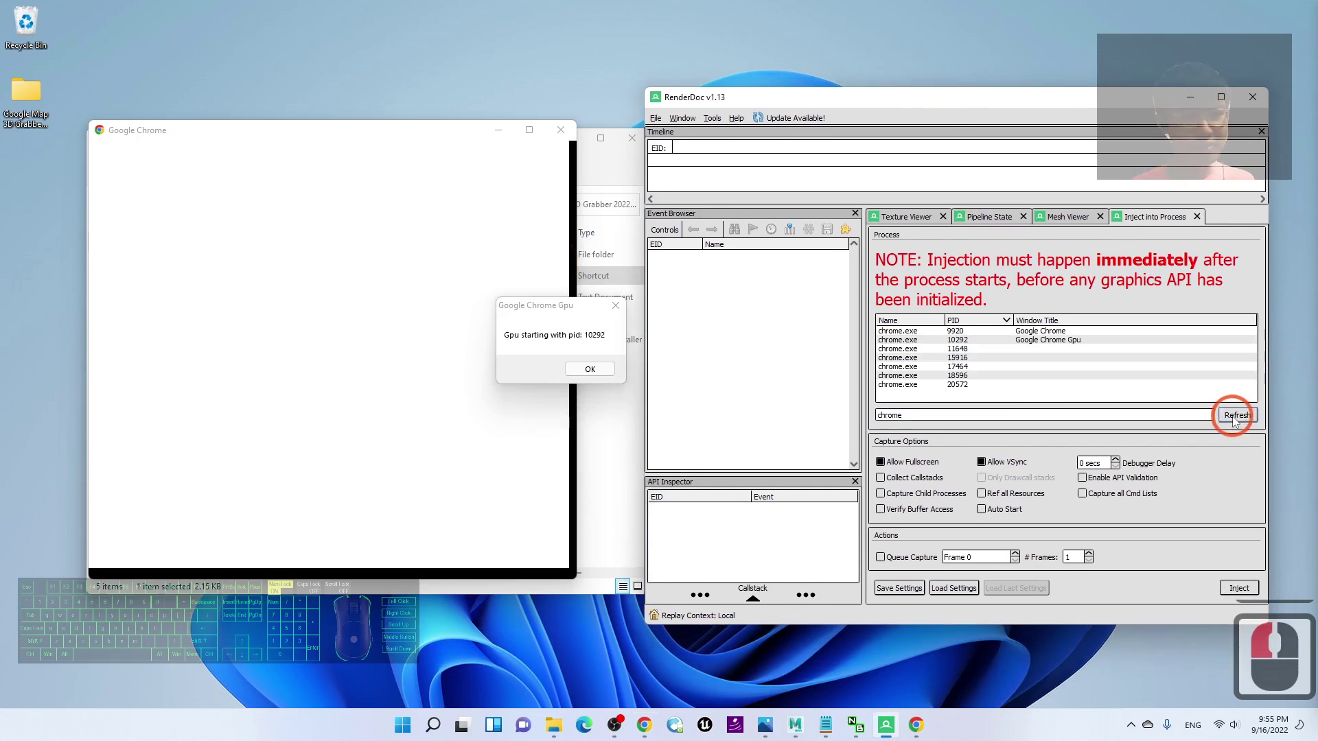
click(1022, 340)
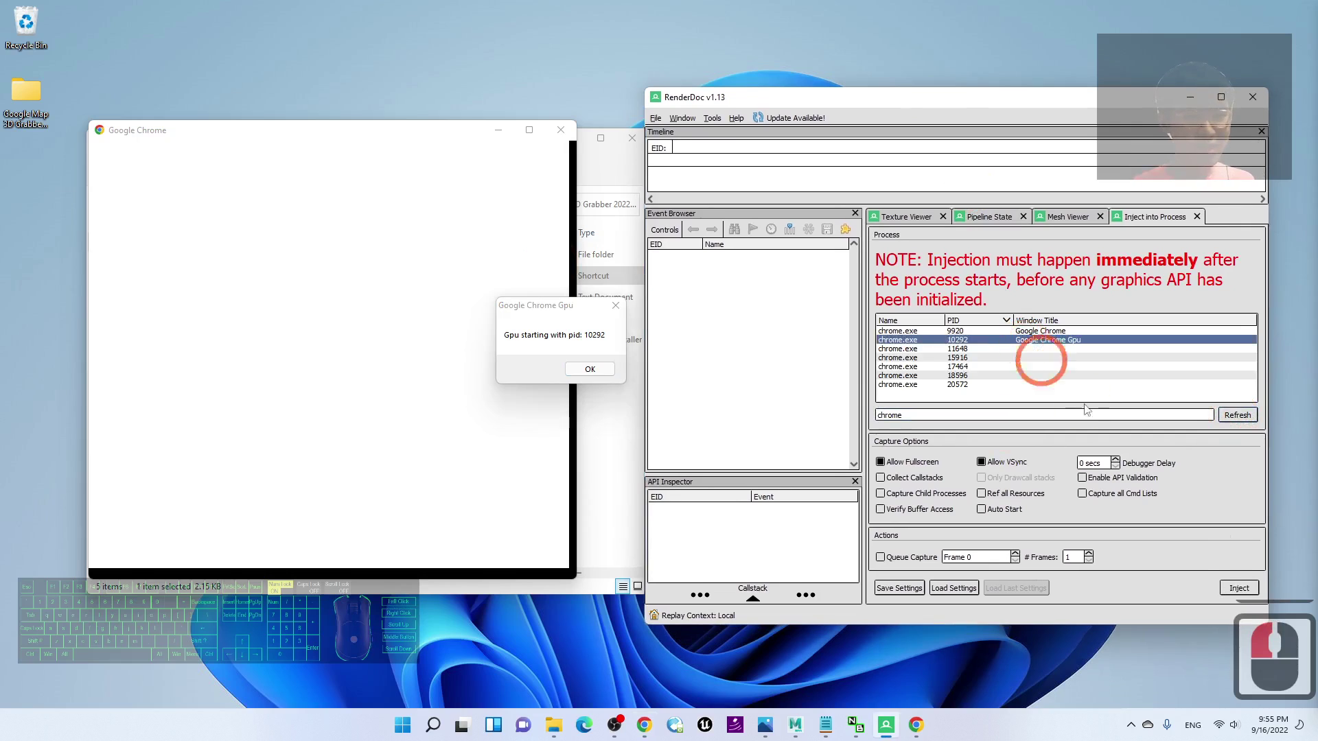
click(1239, 589)
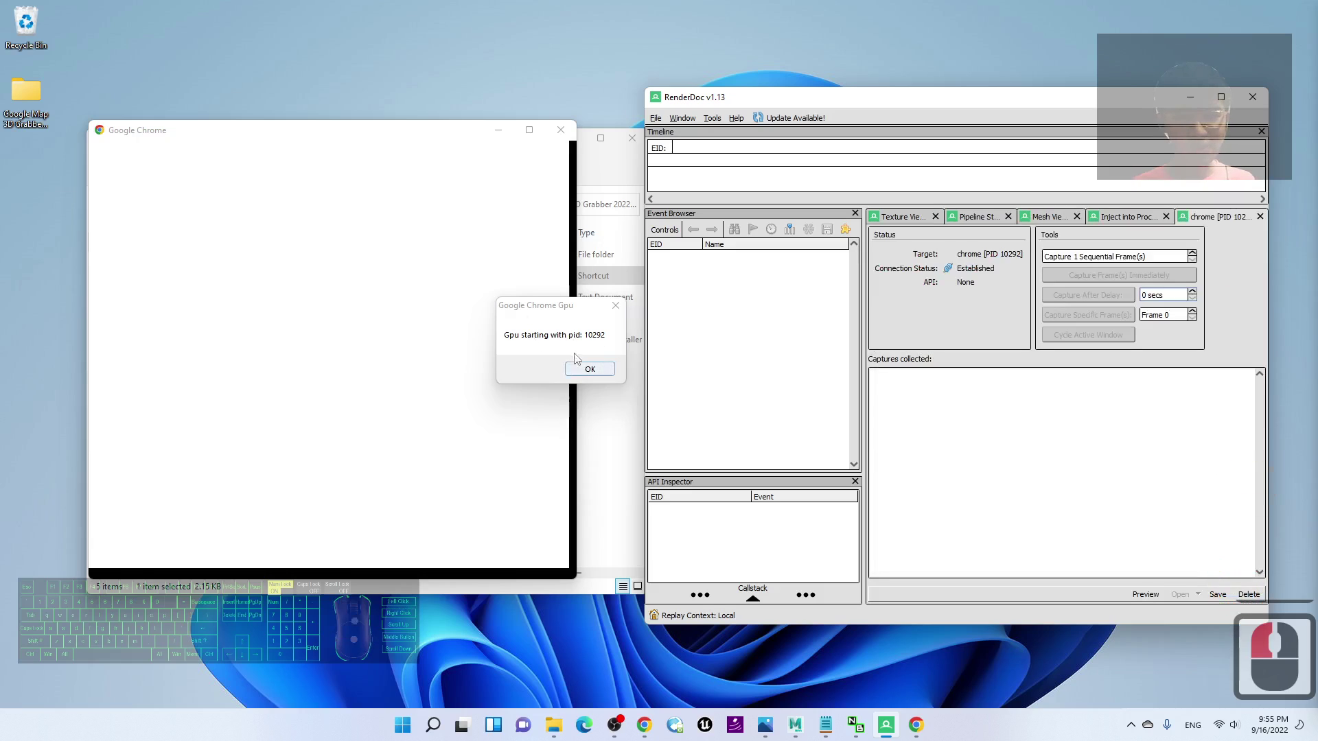
click(586, 371)
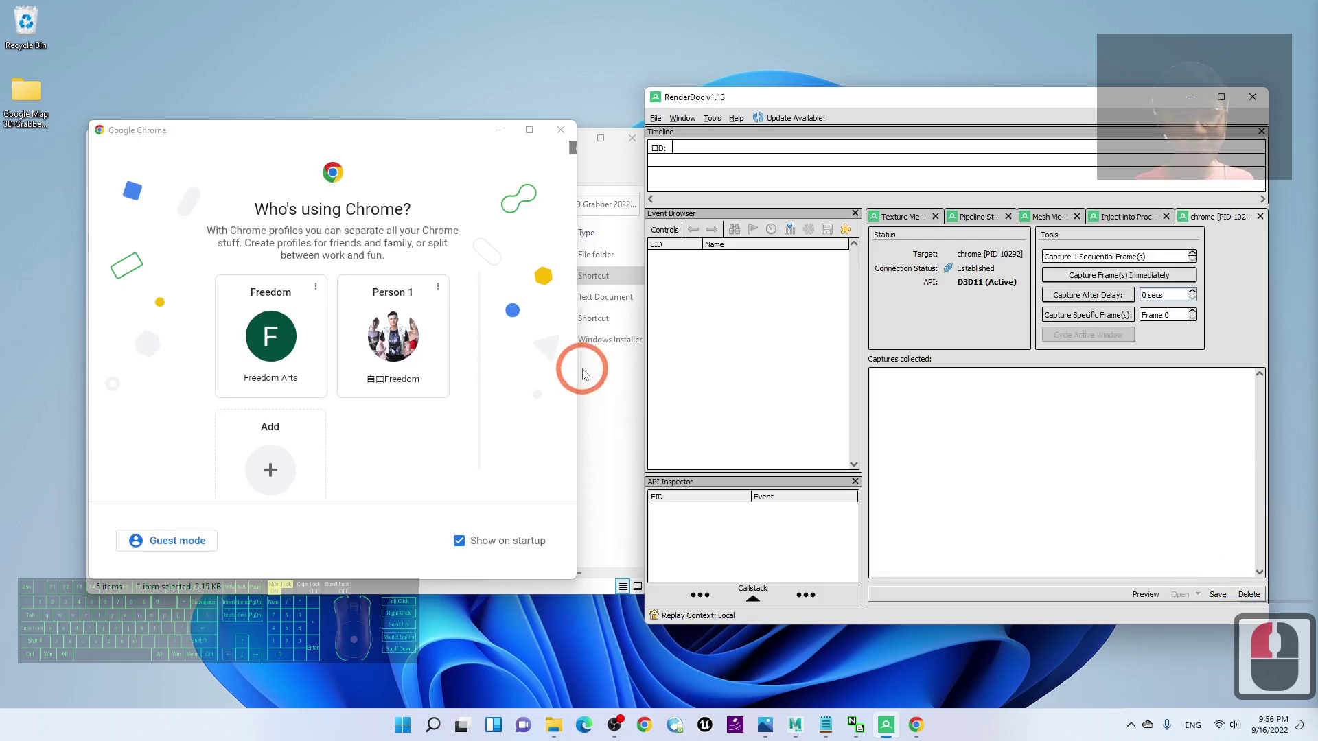
Step: Open Chrome with the first listed profile and move its browser window toward the desktop's free side, away from RenderDoc
scroll(403, 453, down, 4)
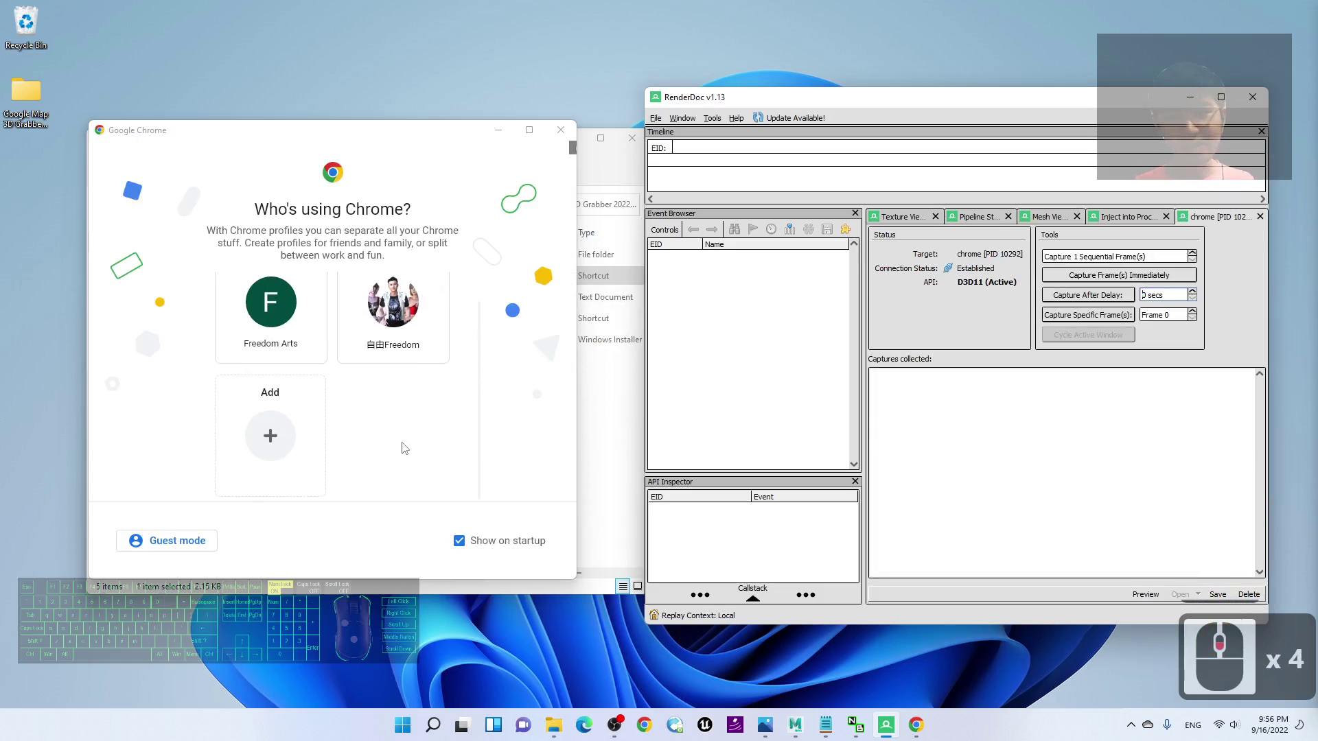
click(268, 351)
drag(874, 9, 519, 68)
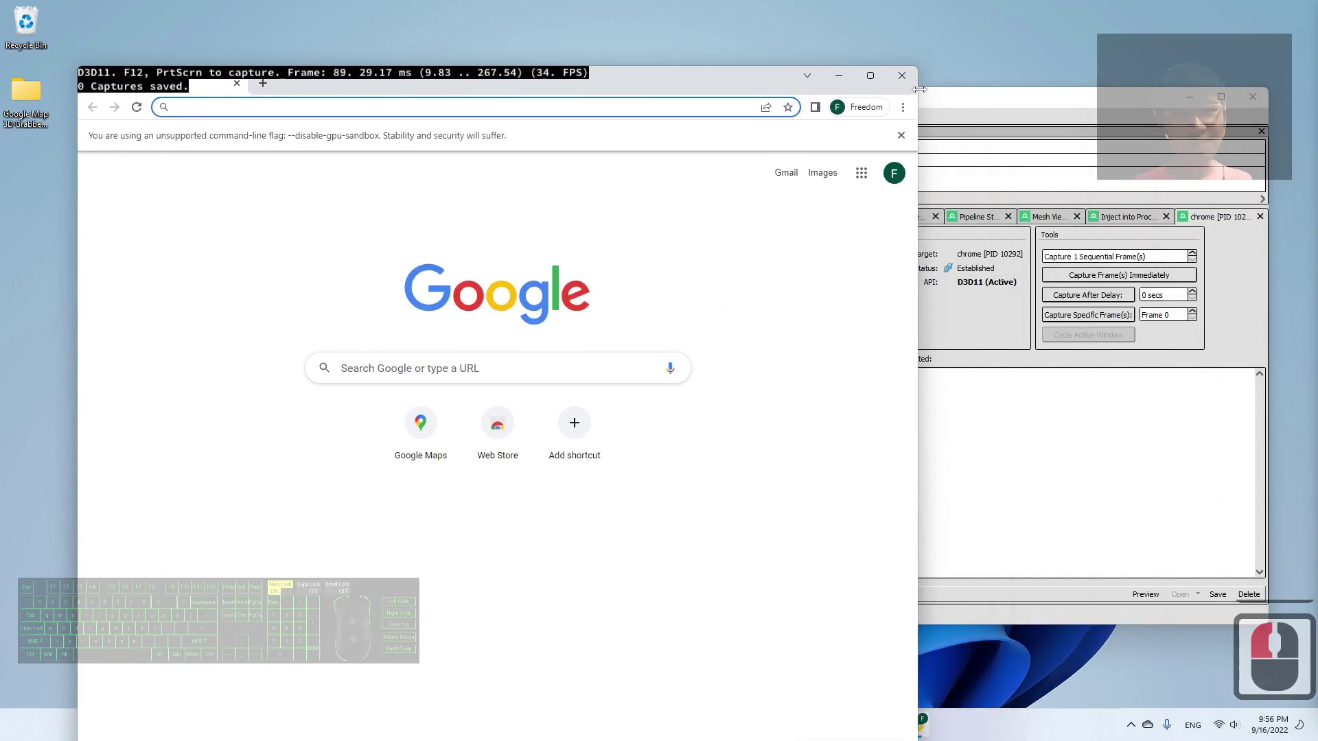
Step: Shrink the Chrome window, place it beside RenderDoc, and open maps.google.com in it
drag(918, 68, 715, 214)
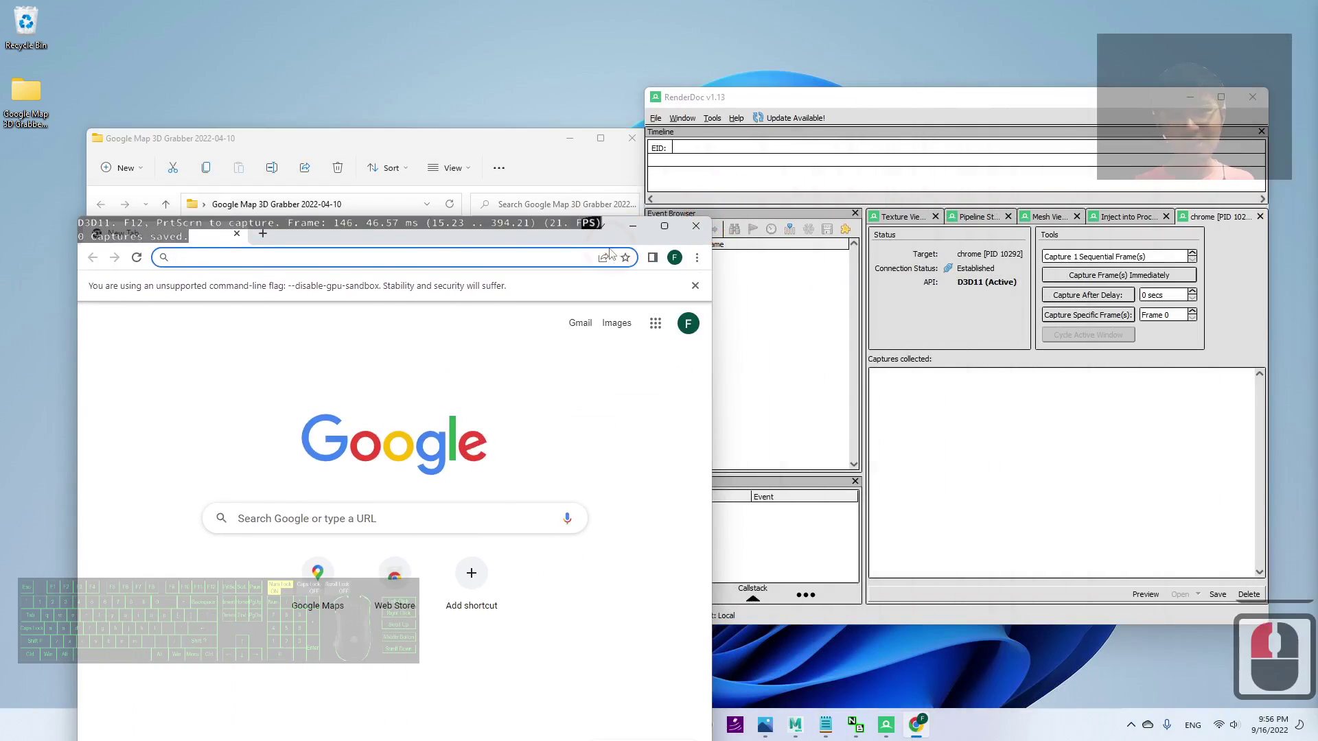
drag(608, 238, 314, 113)
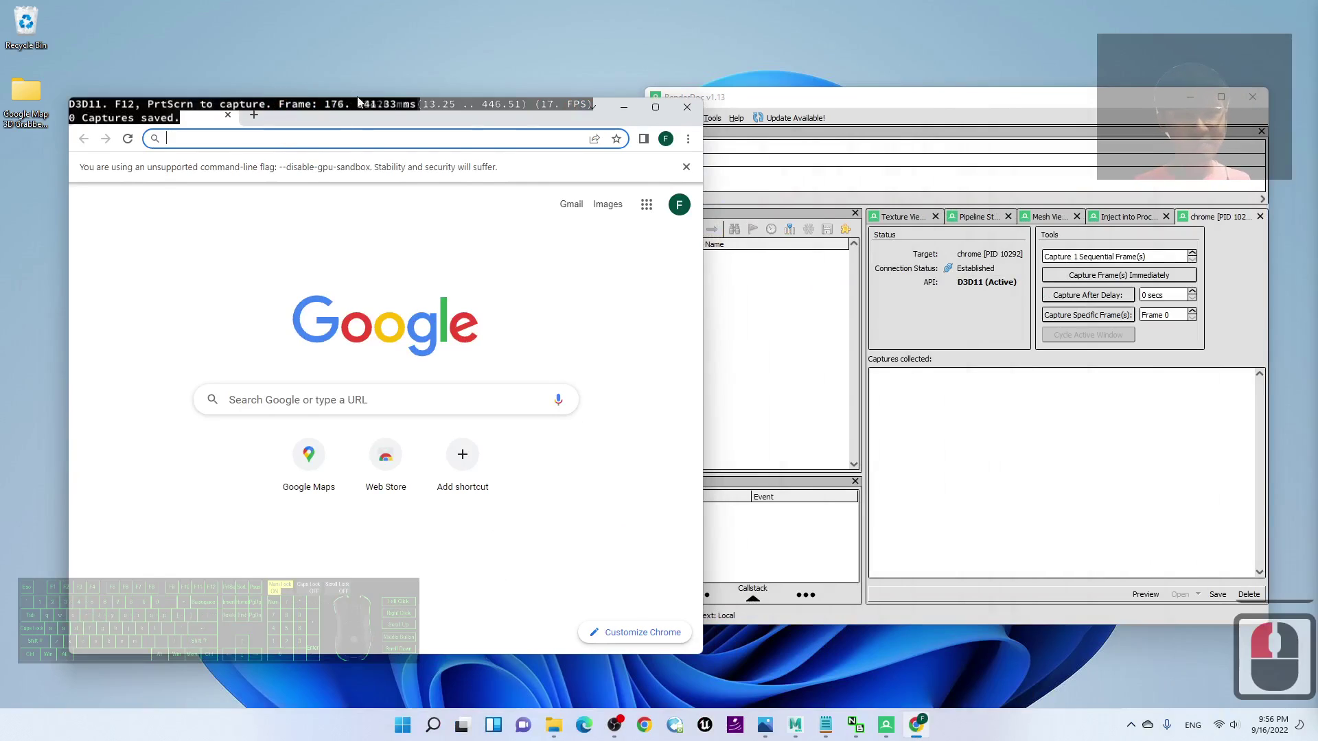
click(253, 137)
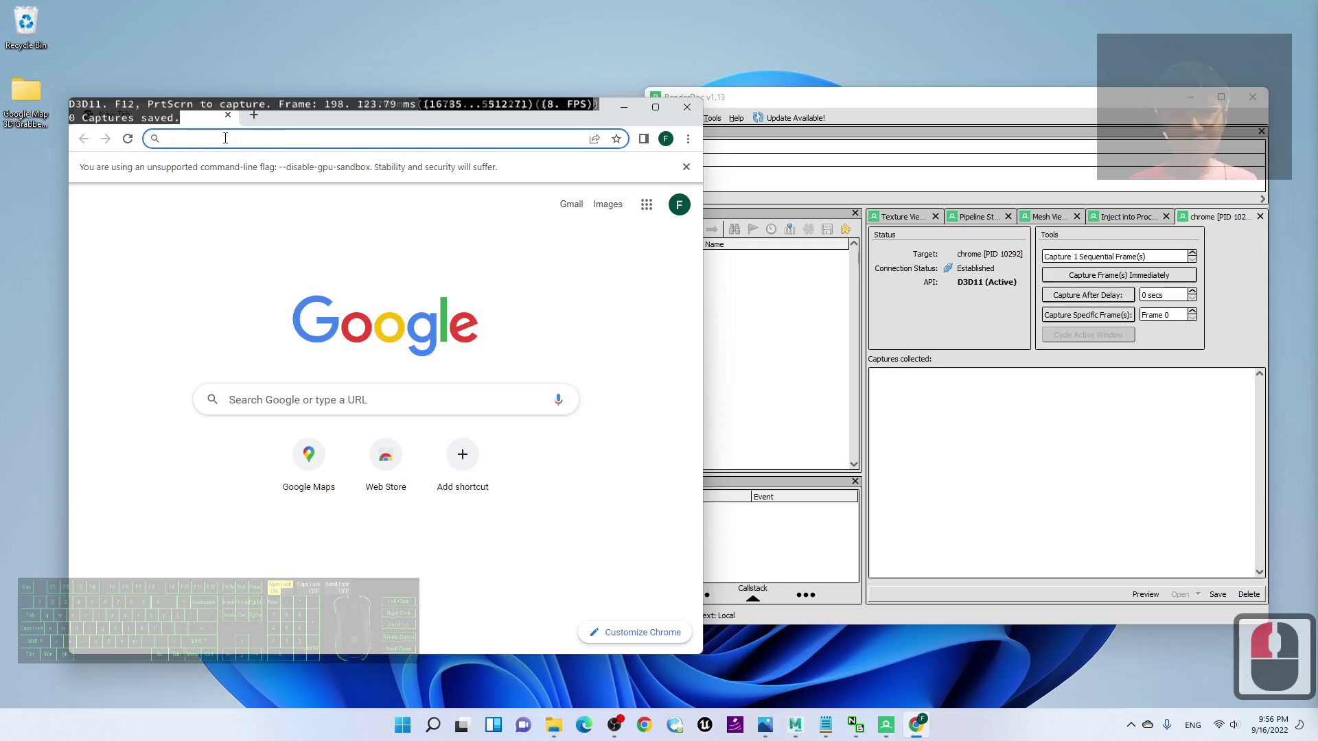
text(mas)
key(BackSpace)
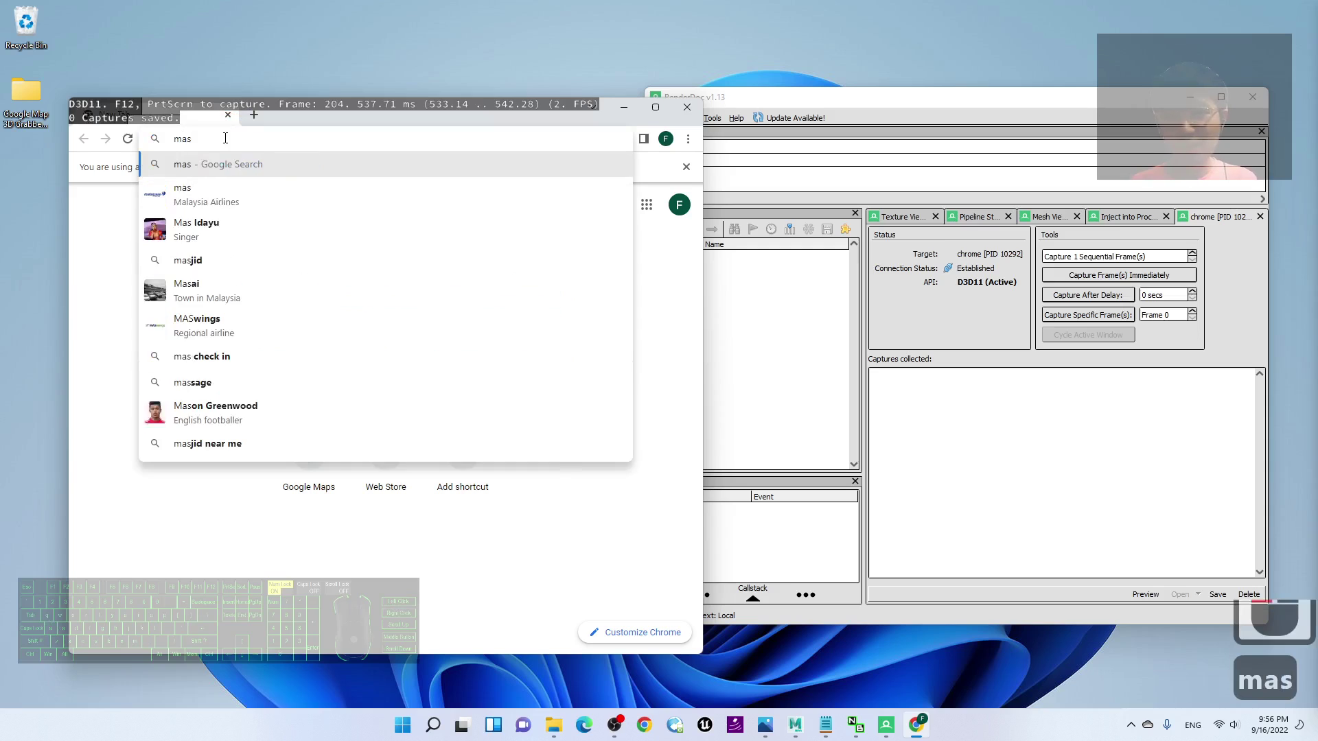
text(ps.googl)
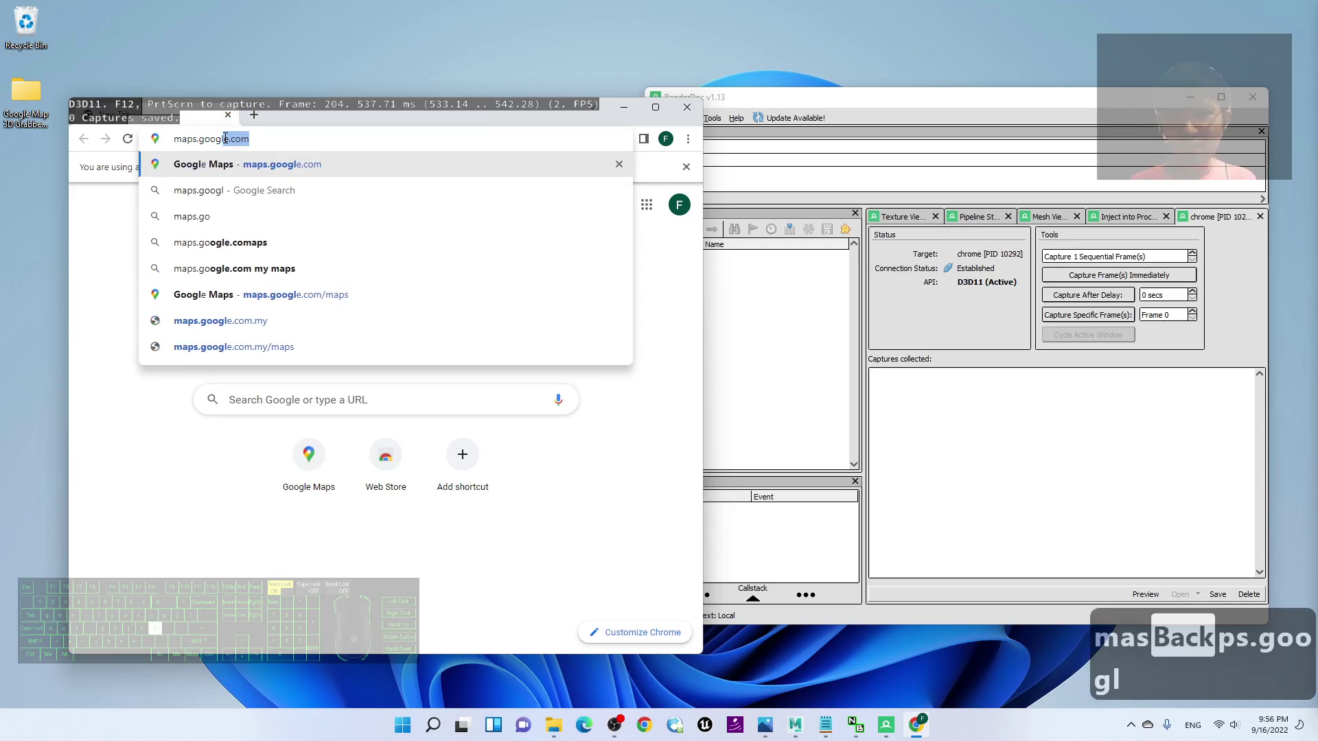
text(e.com)
key(Return)
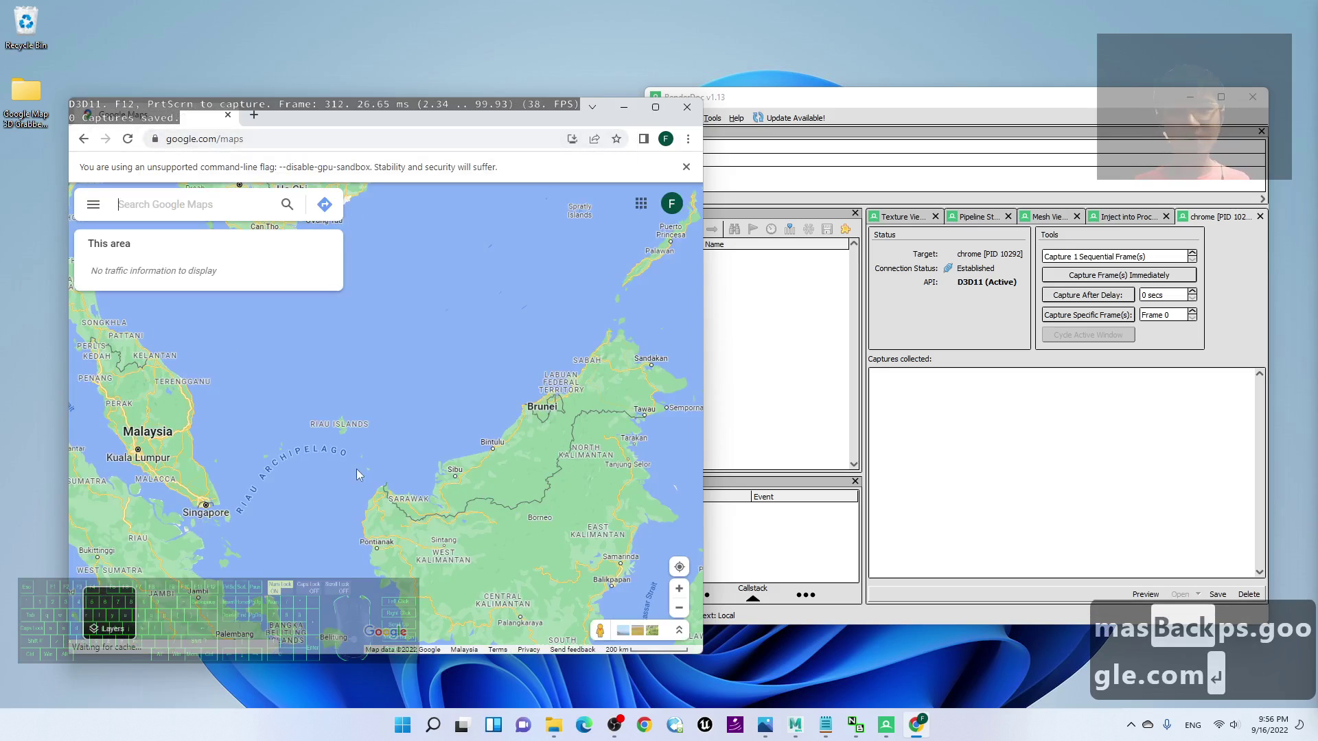
Step: Maximize the browser window, enable Globe view for the Default map type, and close the map details
scroll(525, 374, down, 20)
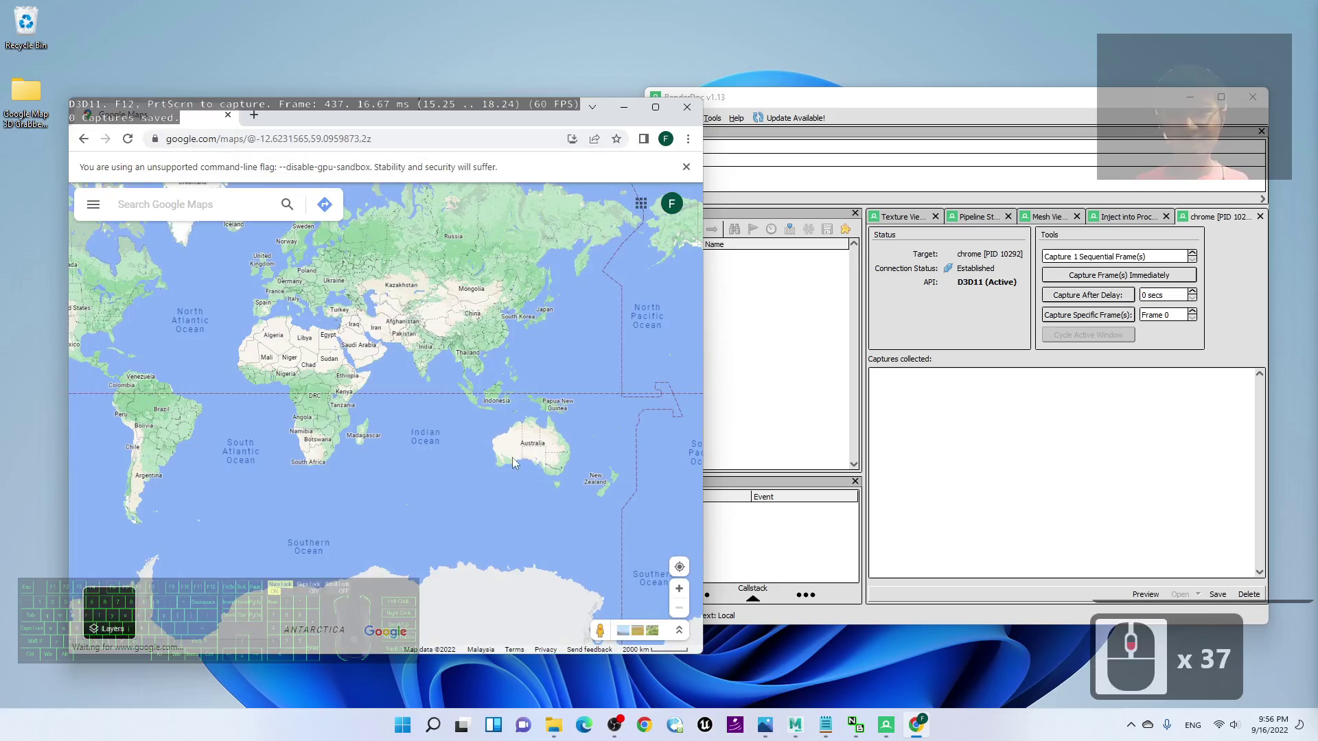
click(106, 611)
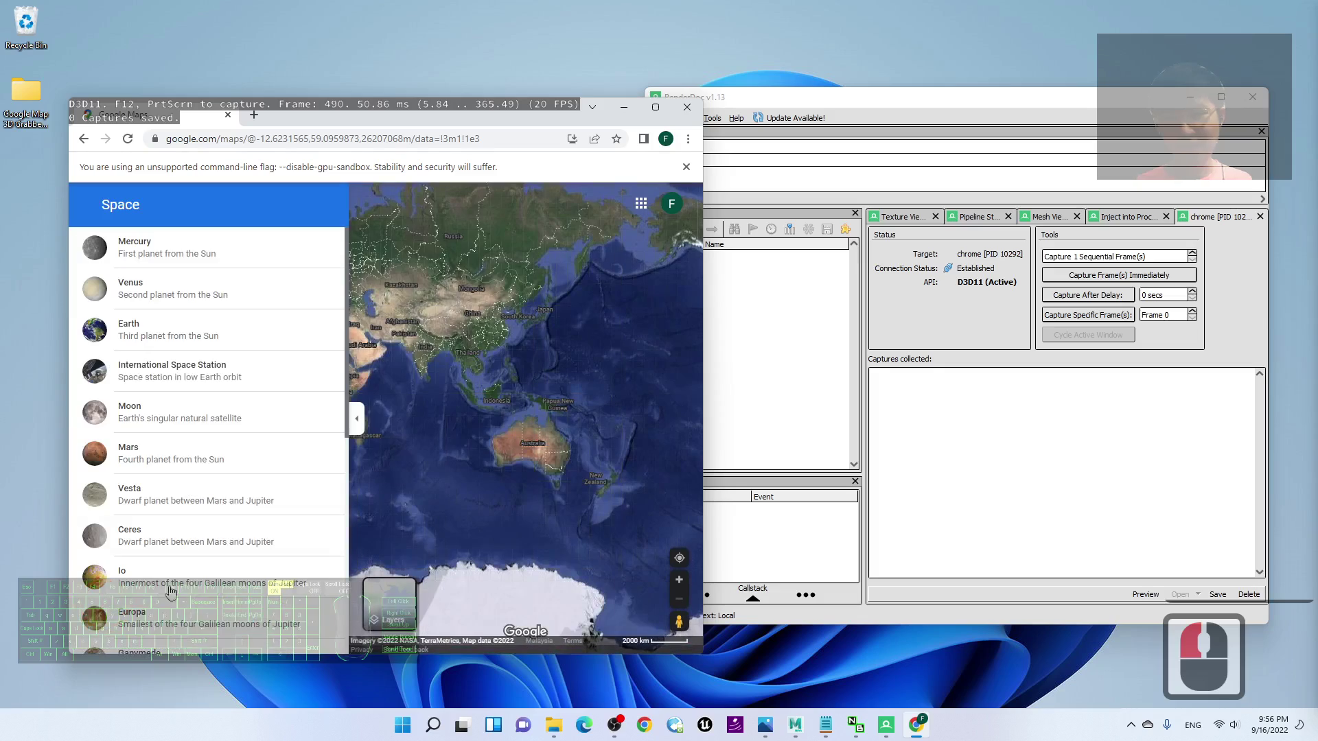
click(655, 107)
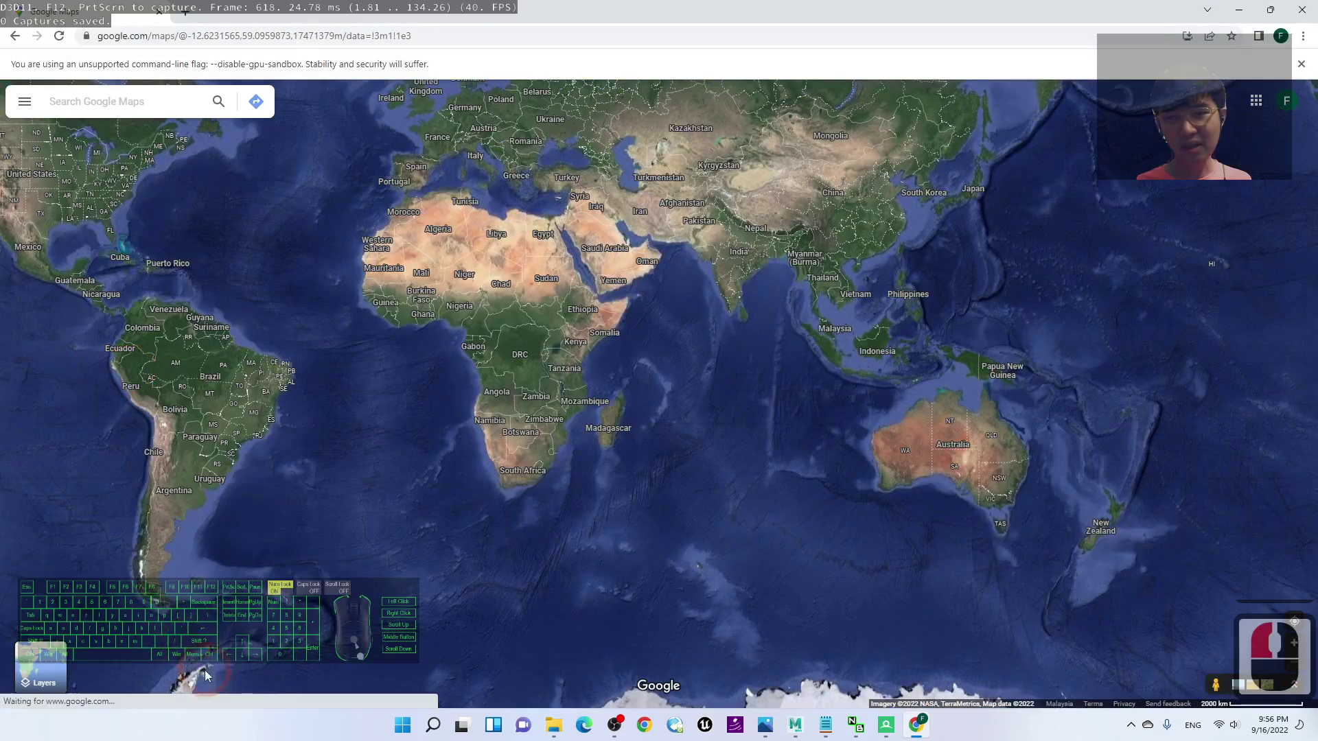
click(48, 669)
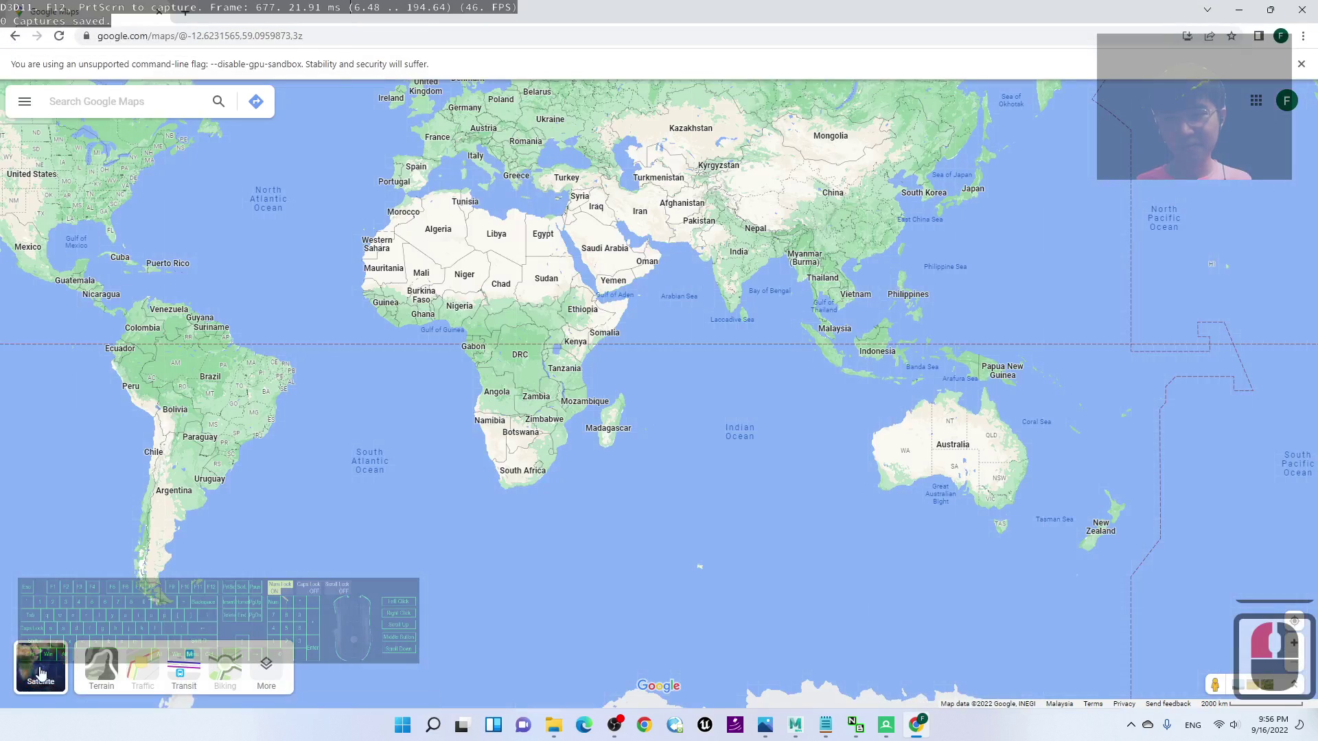
click(267, 670)
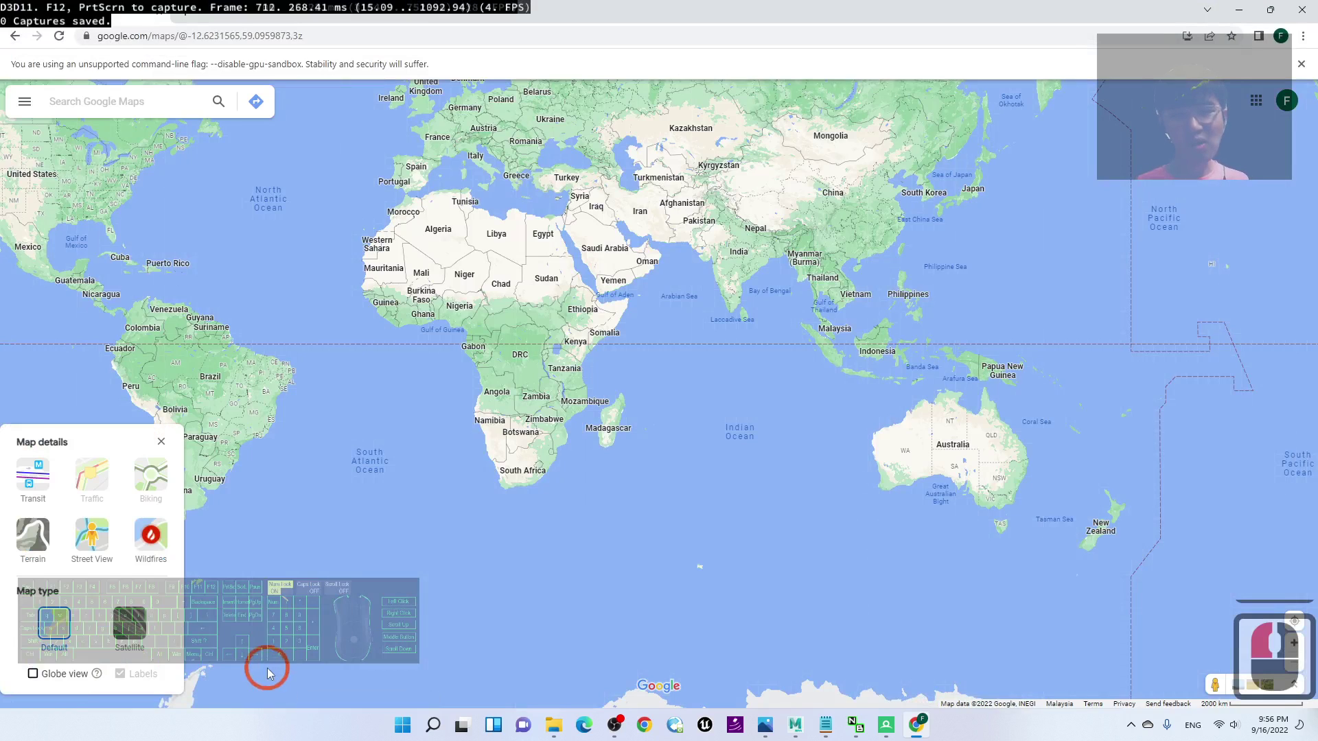
click(32, 675)
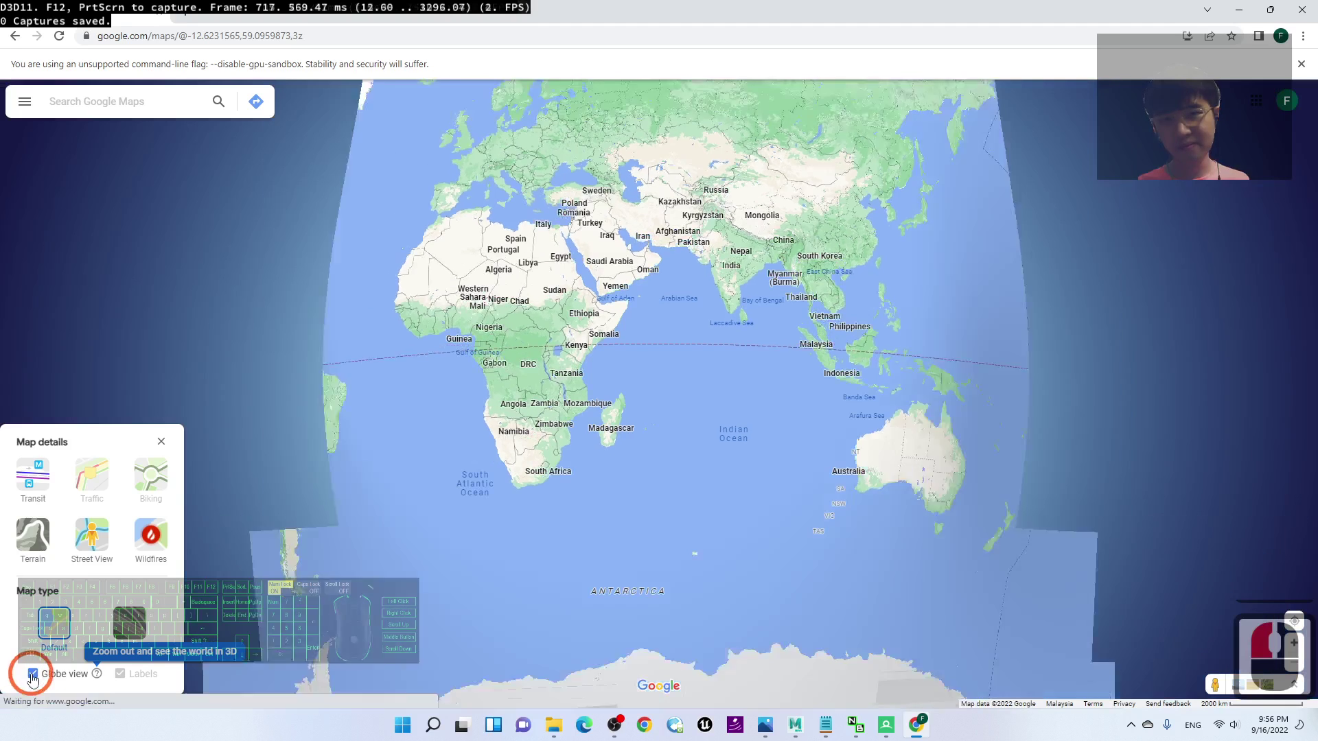
drag(731, 391, 800, 471)
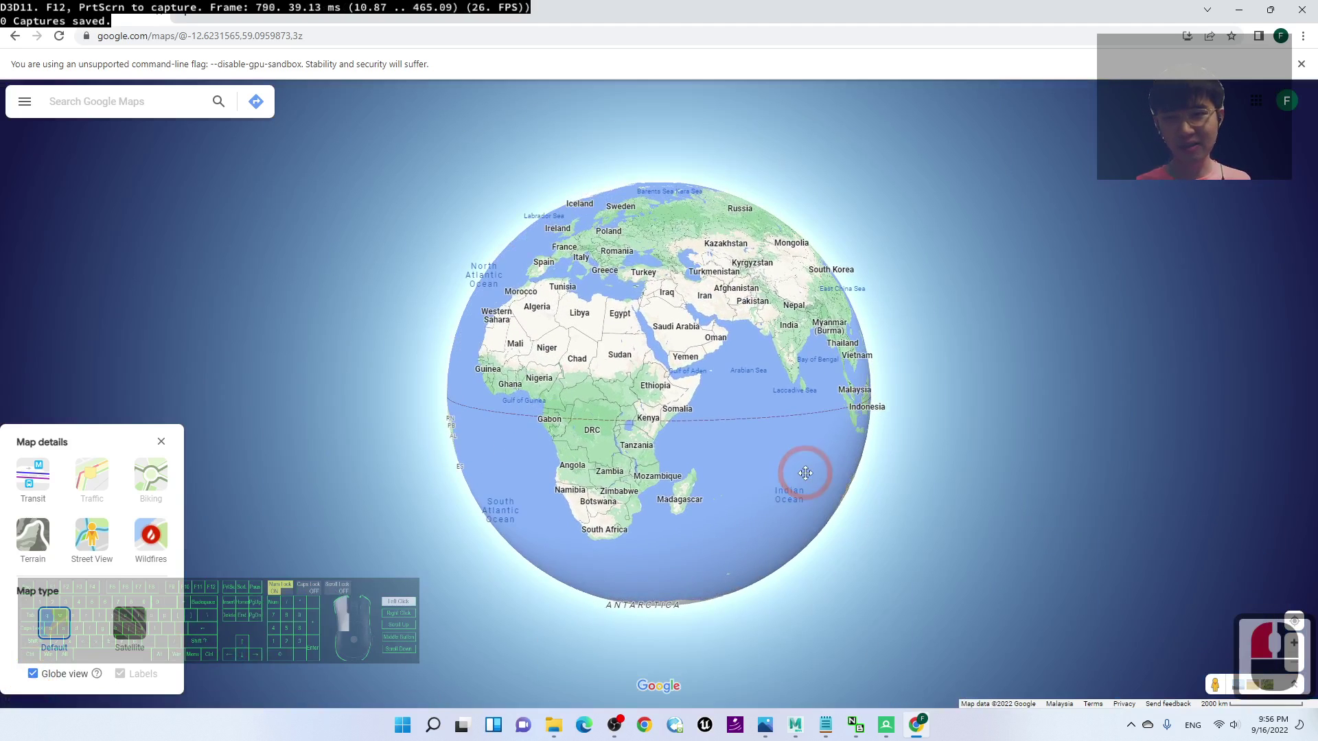
click(472, 495)
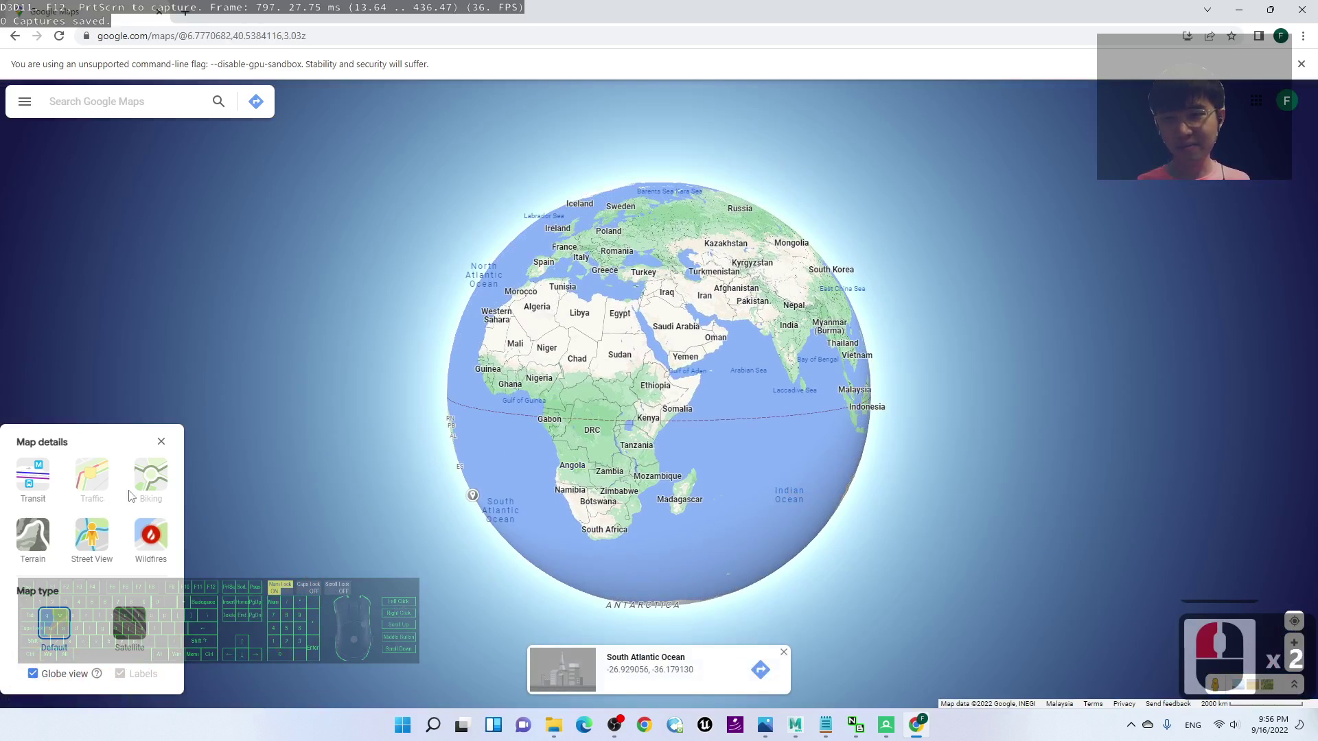
click(161, 442)
click(494, 597)
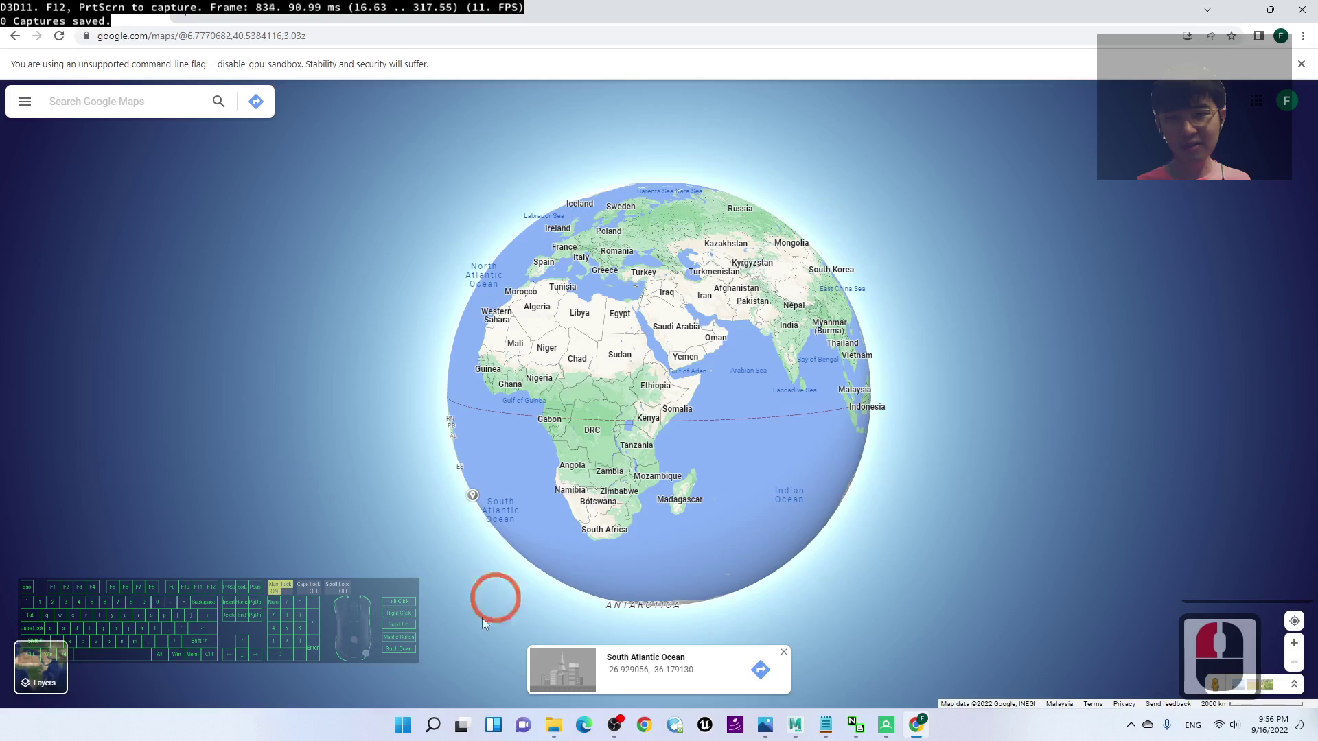
Step: Bring the United States' southeast coast into view and switch the map to Satellite imagery
drag(761, 437, 679, 343)
scroll(678, 343, up, 15)
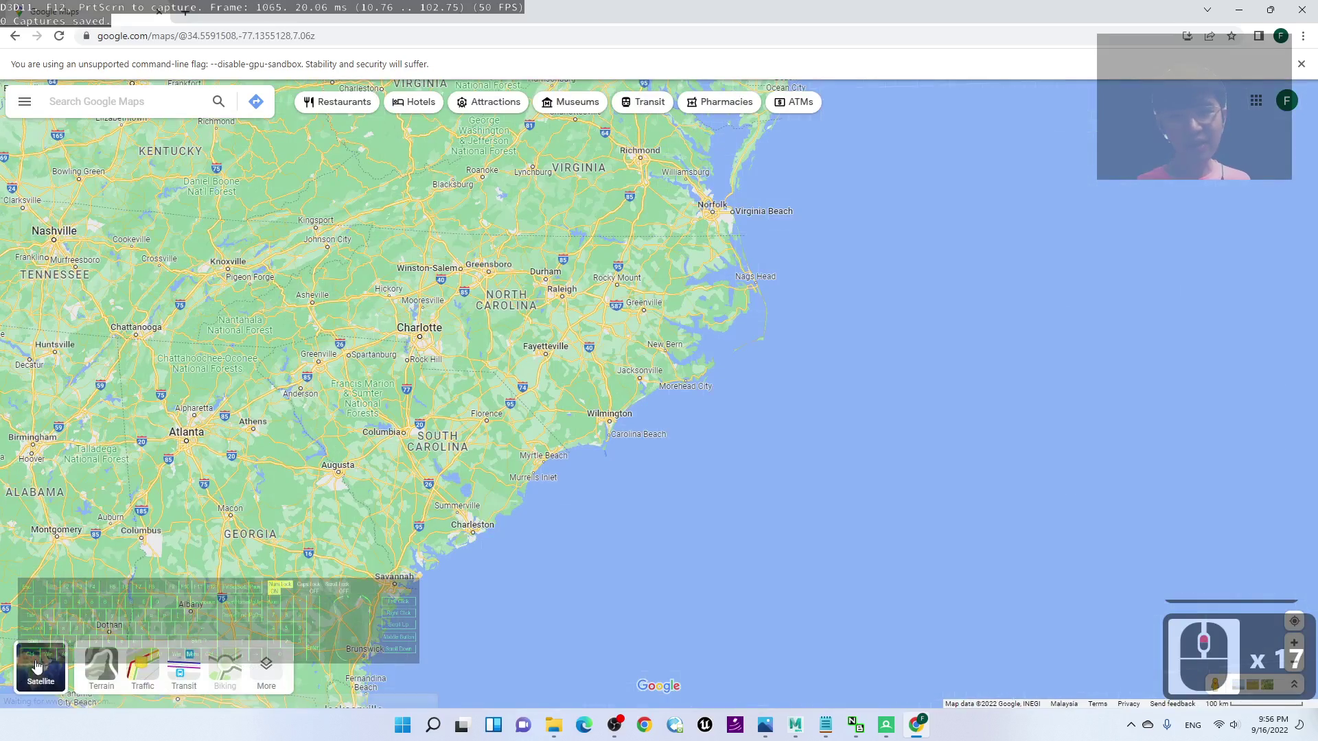
click(37, 666)
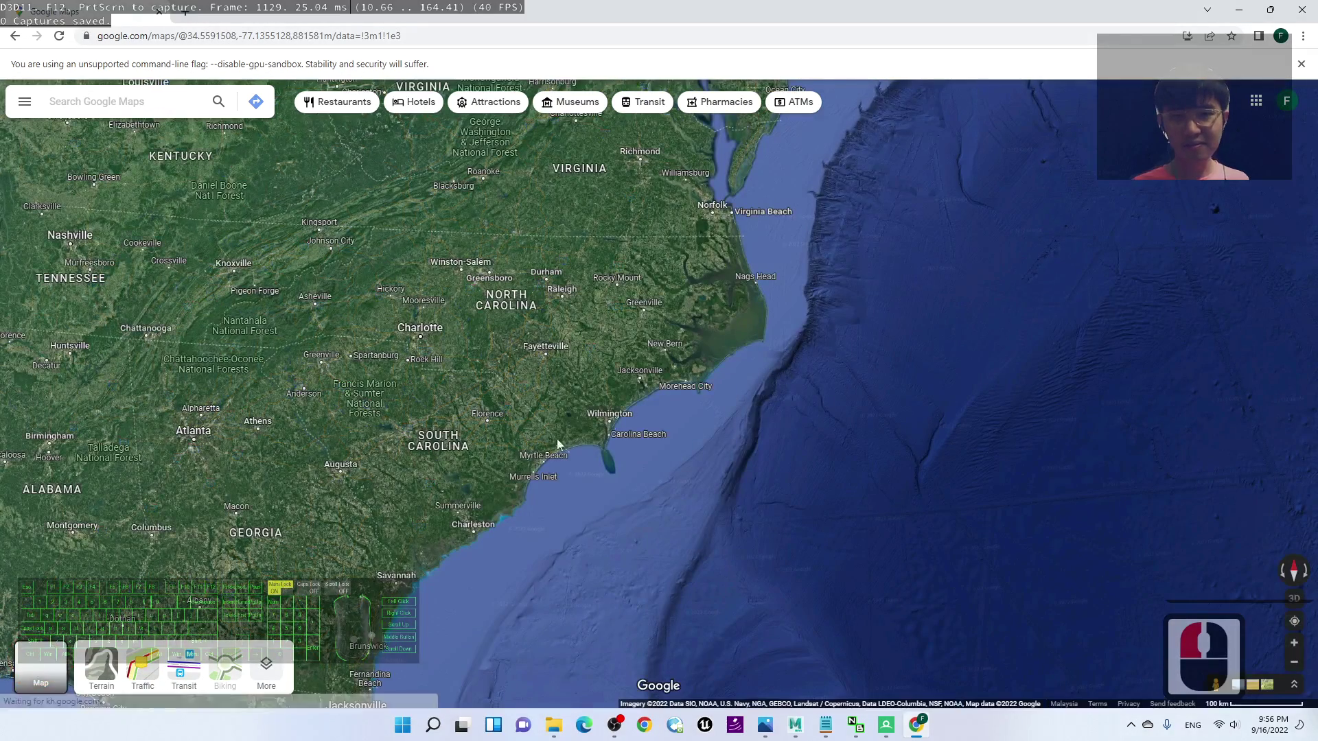
Step: Navigate to the Fort Hamilton area in Brooklyn, New York, and tilt the satellite map into 3D view
drag(638, 517, 550, 520)
scroll(644, 299, up, 5)
scroll(651, 293, up, 20)
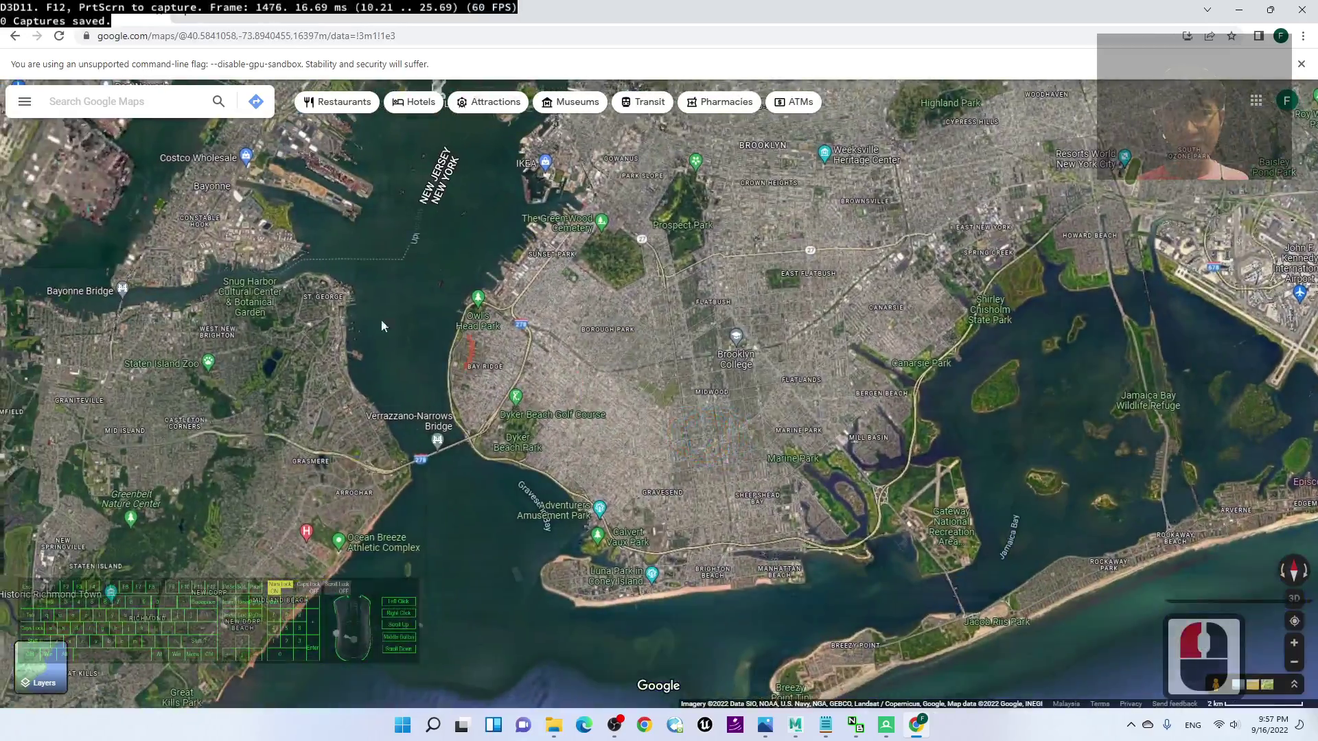
scroll(381, 319, up, 6)
drag(539, 476, 587, 211)
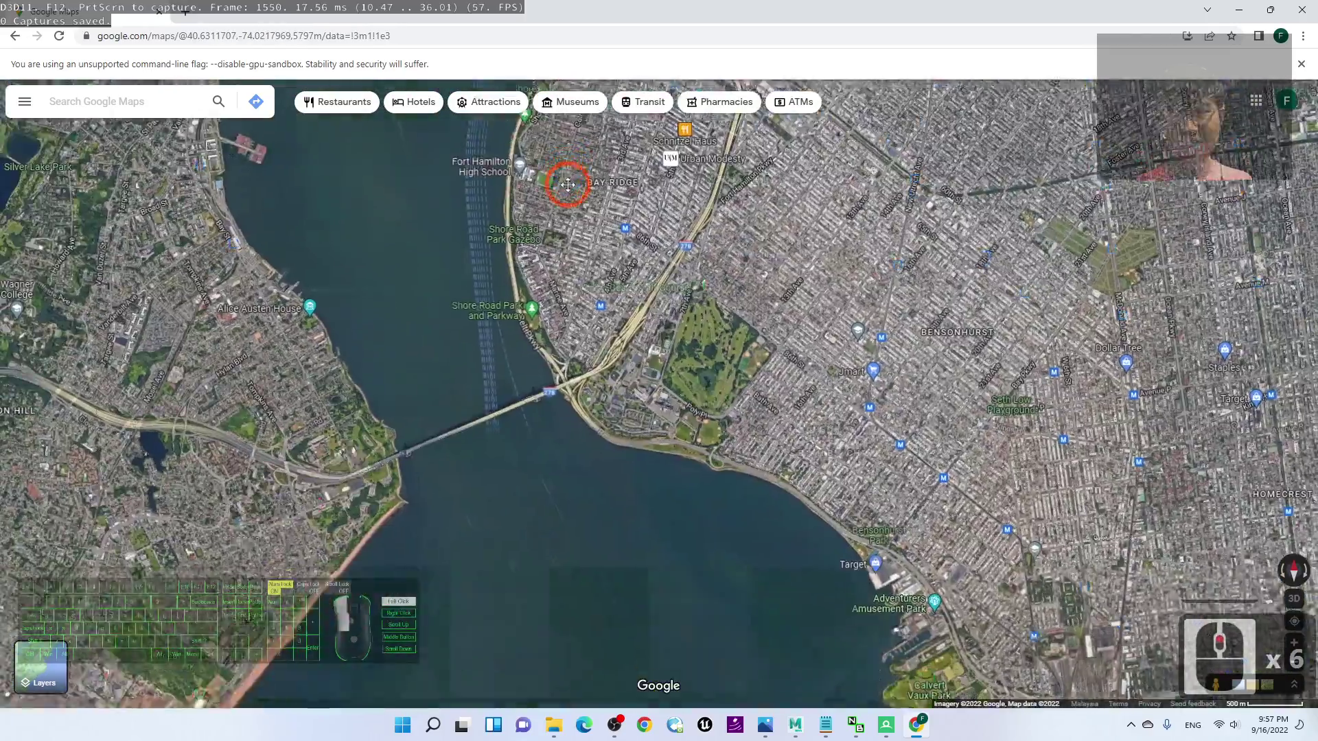
scroll(614, 412, up, 7)
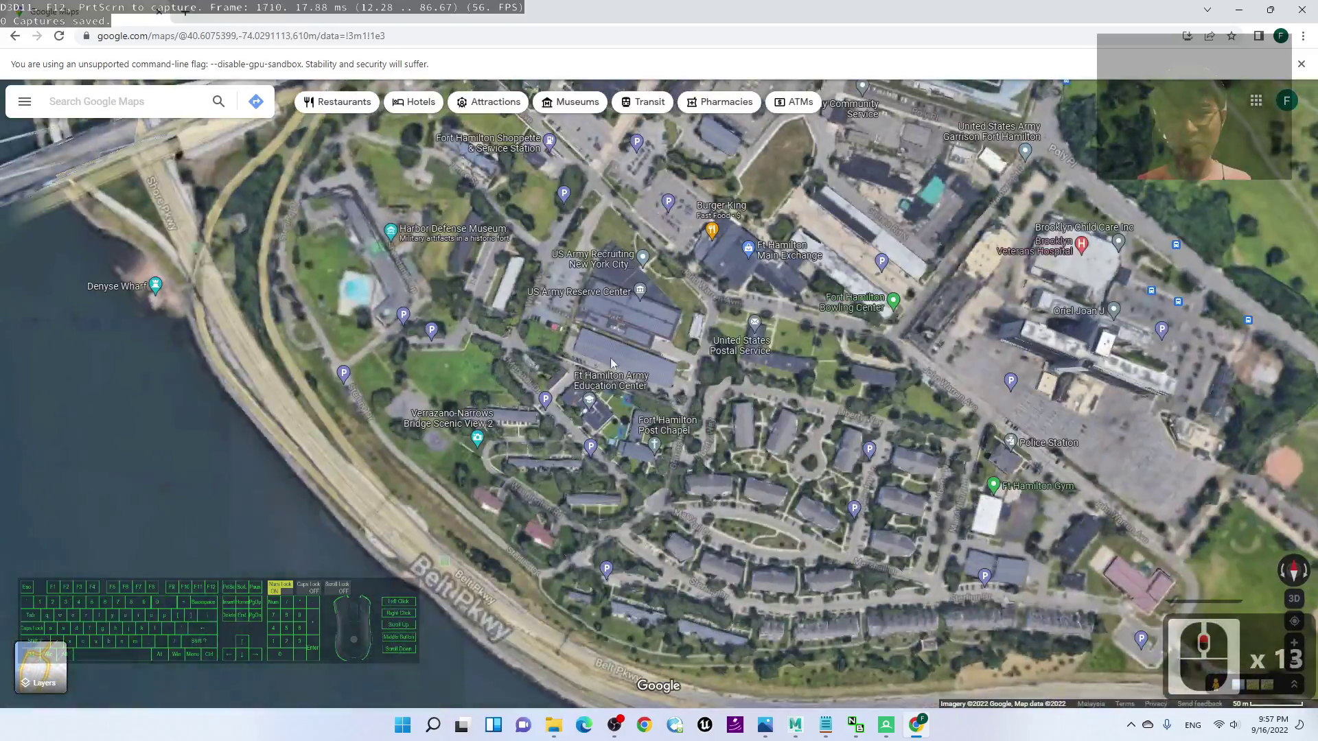
scroll(611, 357, up, 4)
click(1294, 599)
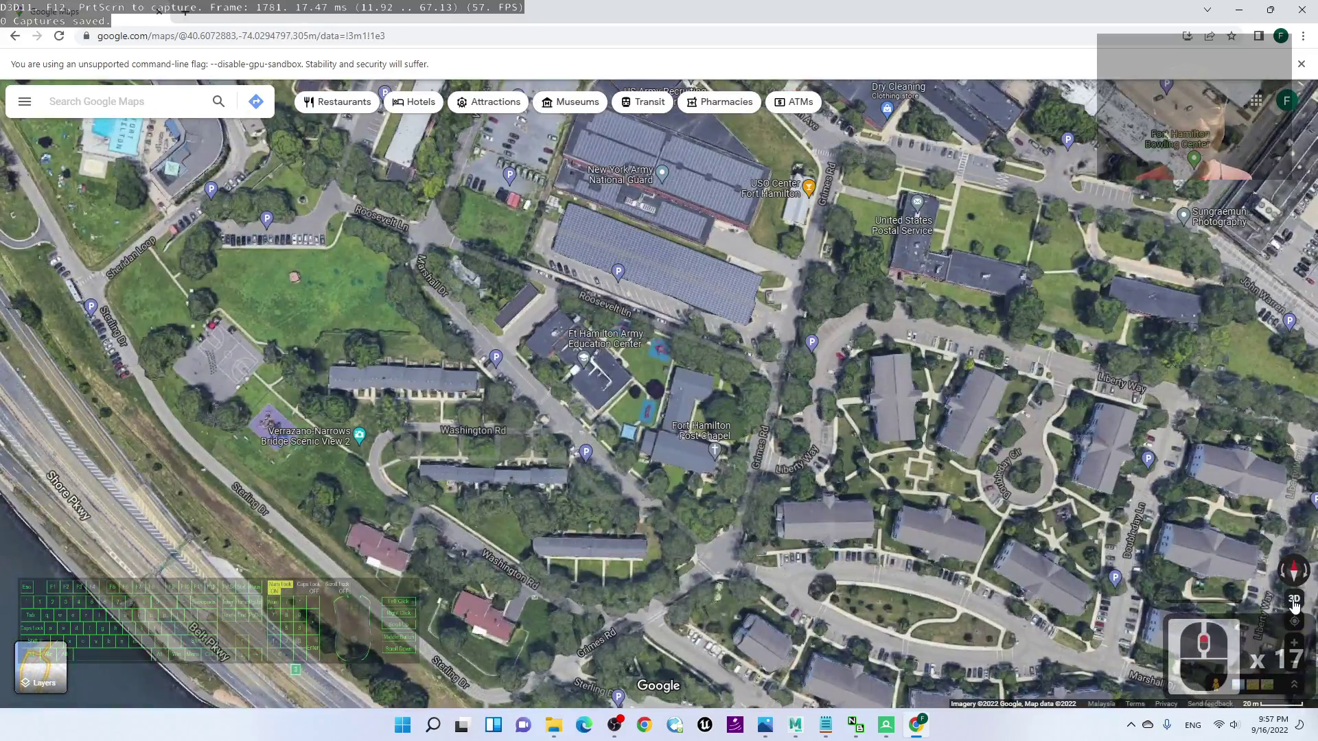
Step: Navigate from Brooklyn to the southern end of Manhattan, framing the Financial District and The Battery in 3D
scroll(594, 409, down, 5)
scroll(594, 410, down, 20)
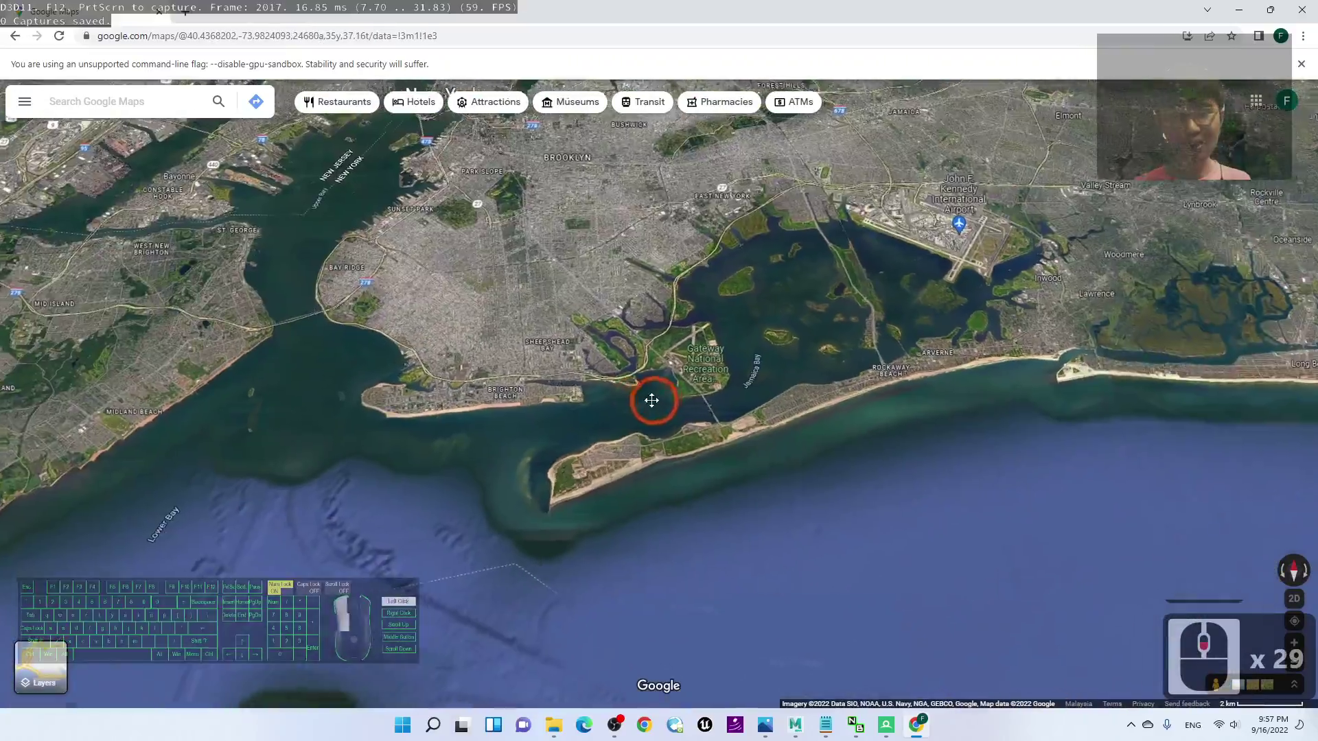
scroll(681, 523, down, 18)
scroll(525, 412, up, 20)
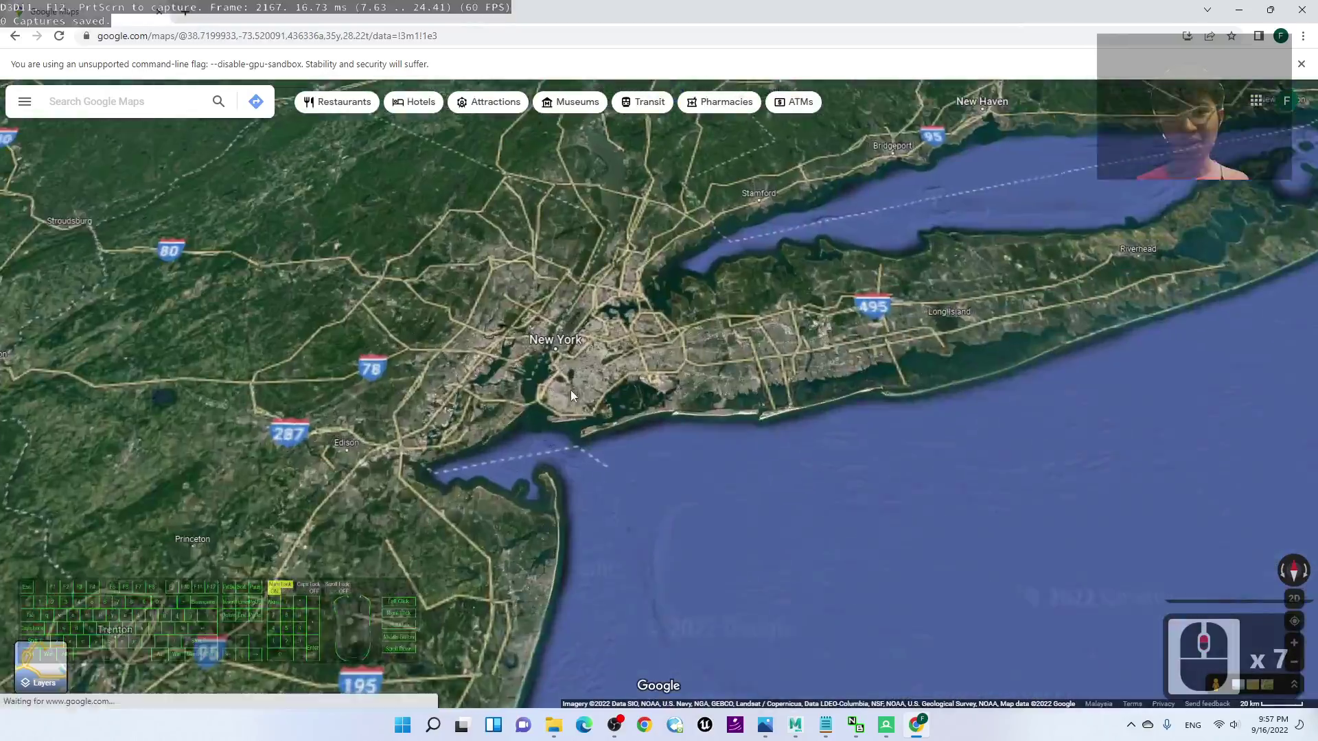
scroll(573, 275, up, 11)
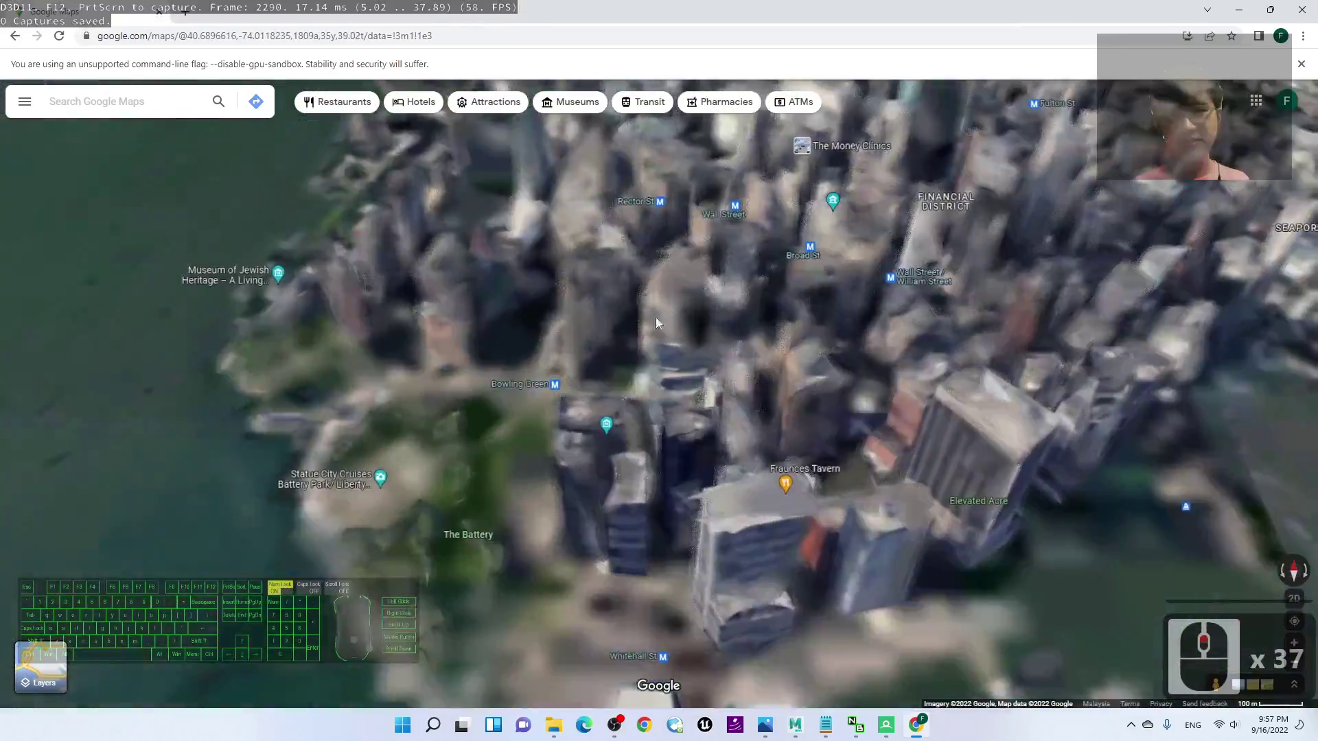
scroll(634, 449, down, 10)
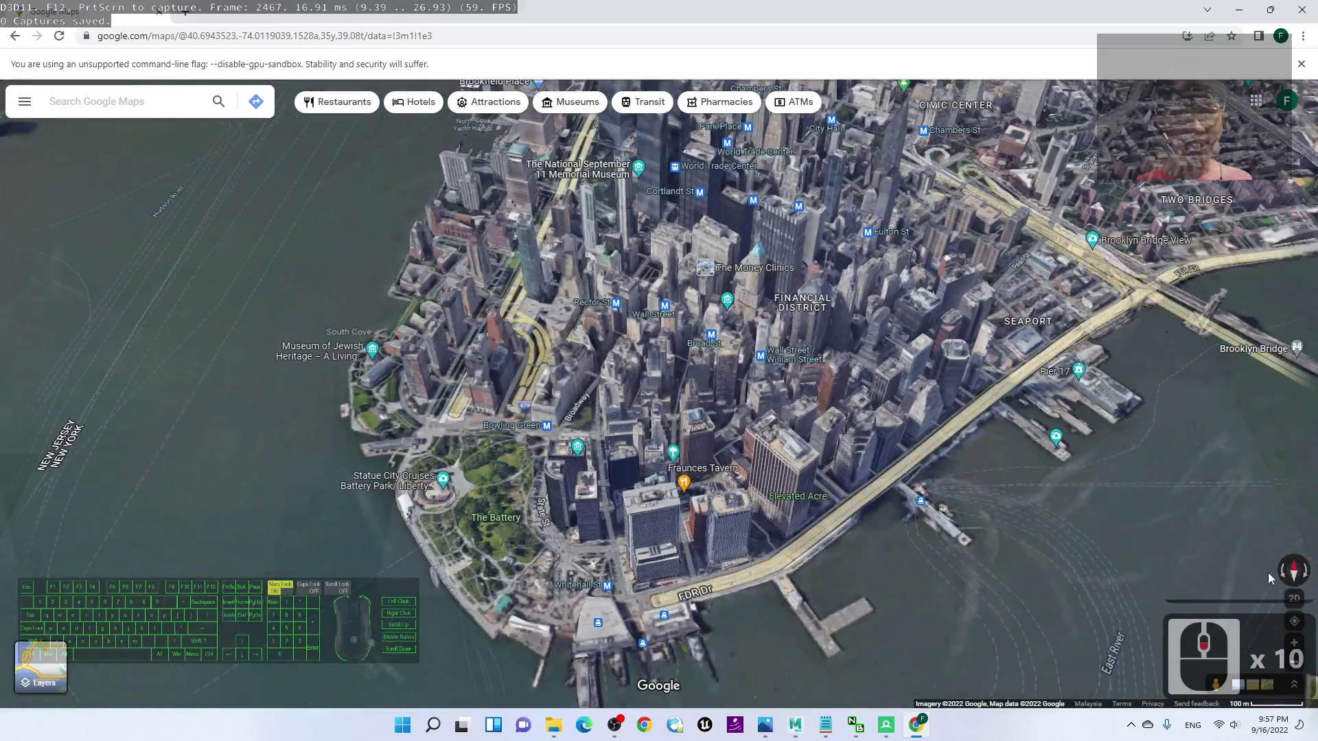
Step: Toggle Lower Manhattan between tilted and top-down views, finishing with the untilted view
click(1294, 600)
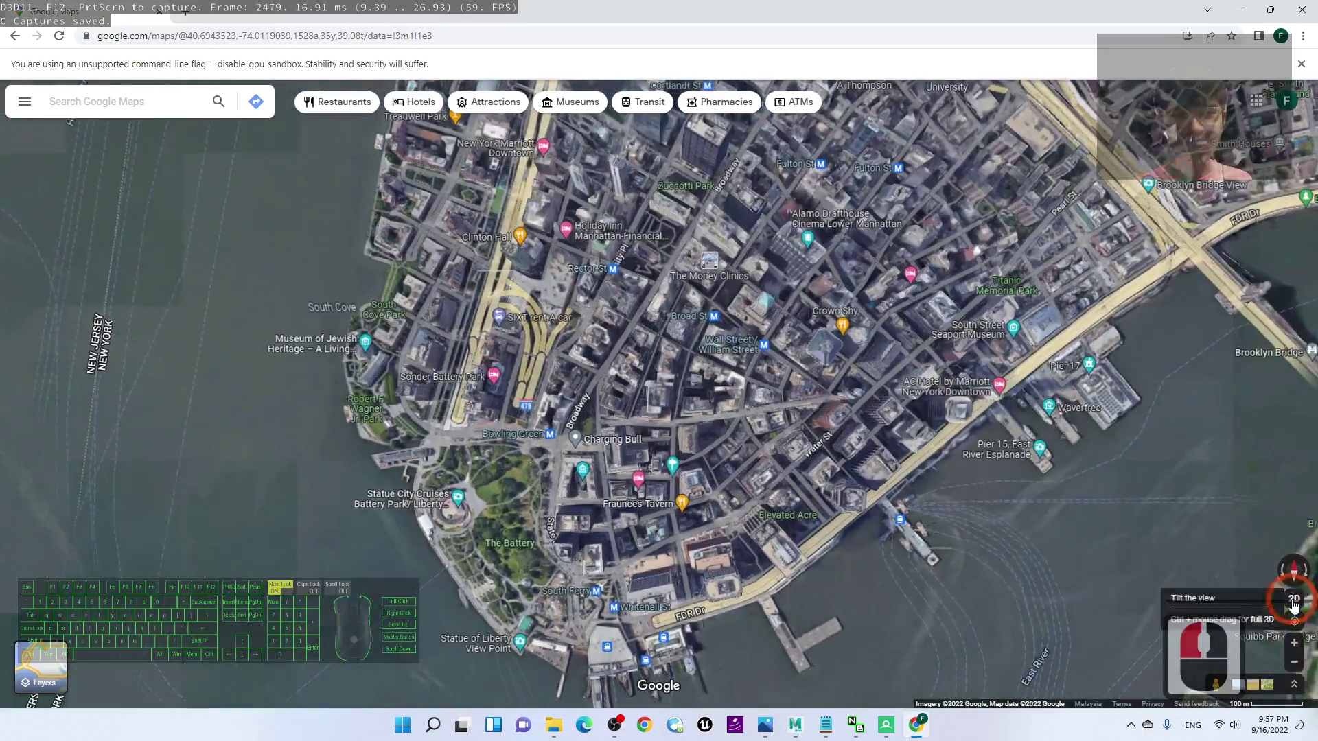
click(1294, 601)
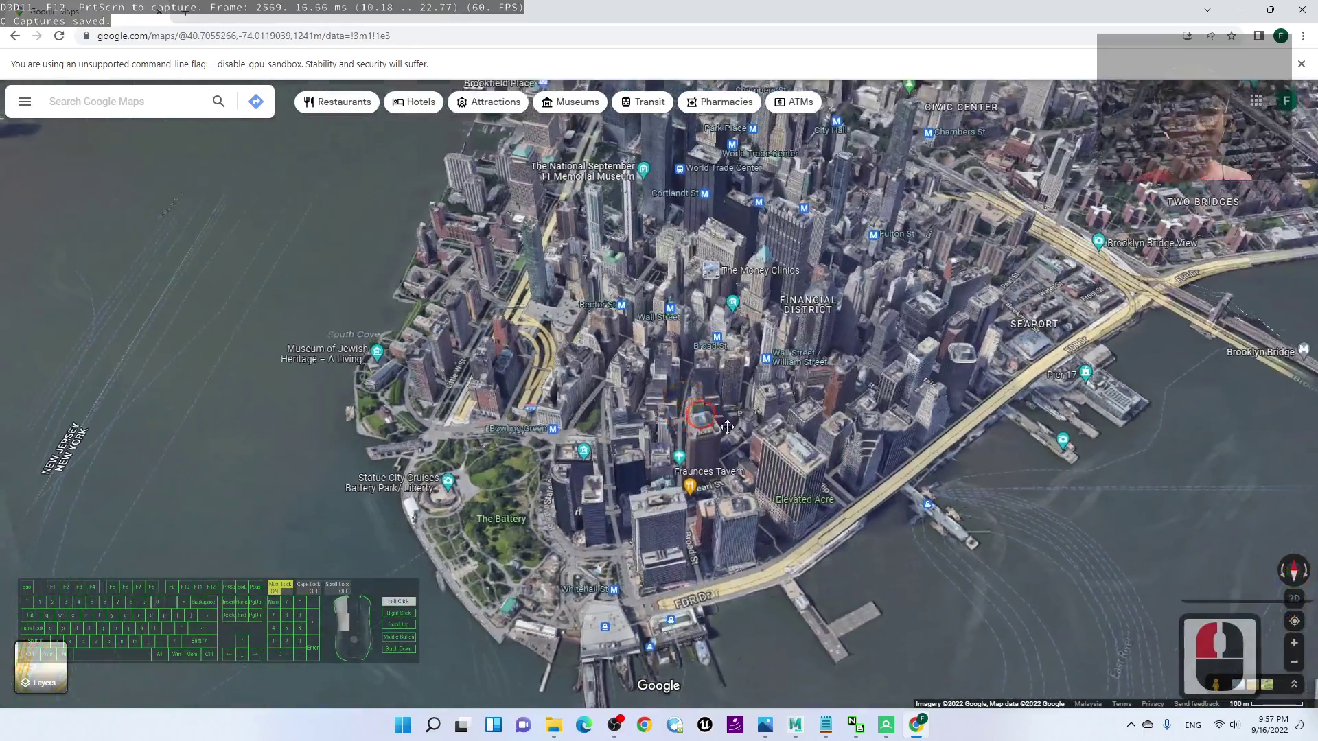
click(618, 425)
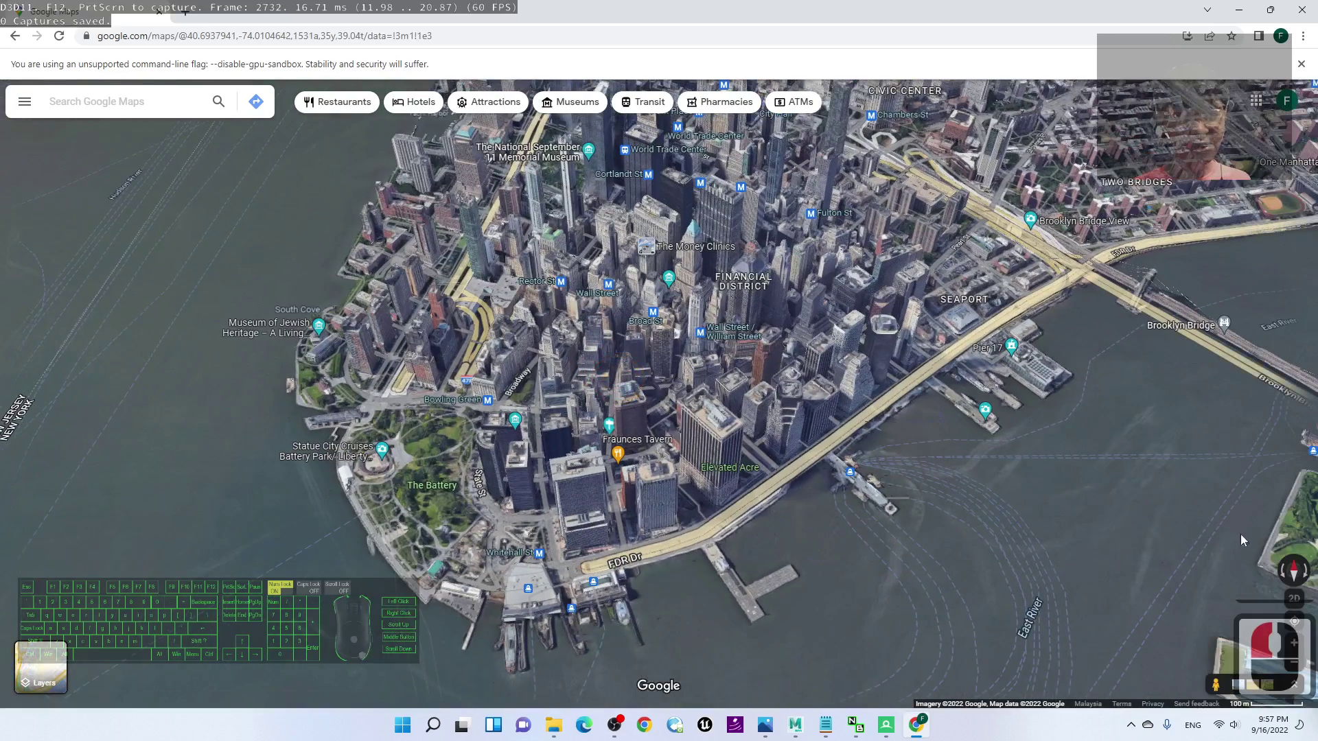
click(1294, 600)
double_click(691, 317)
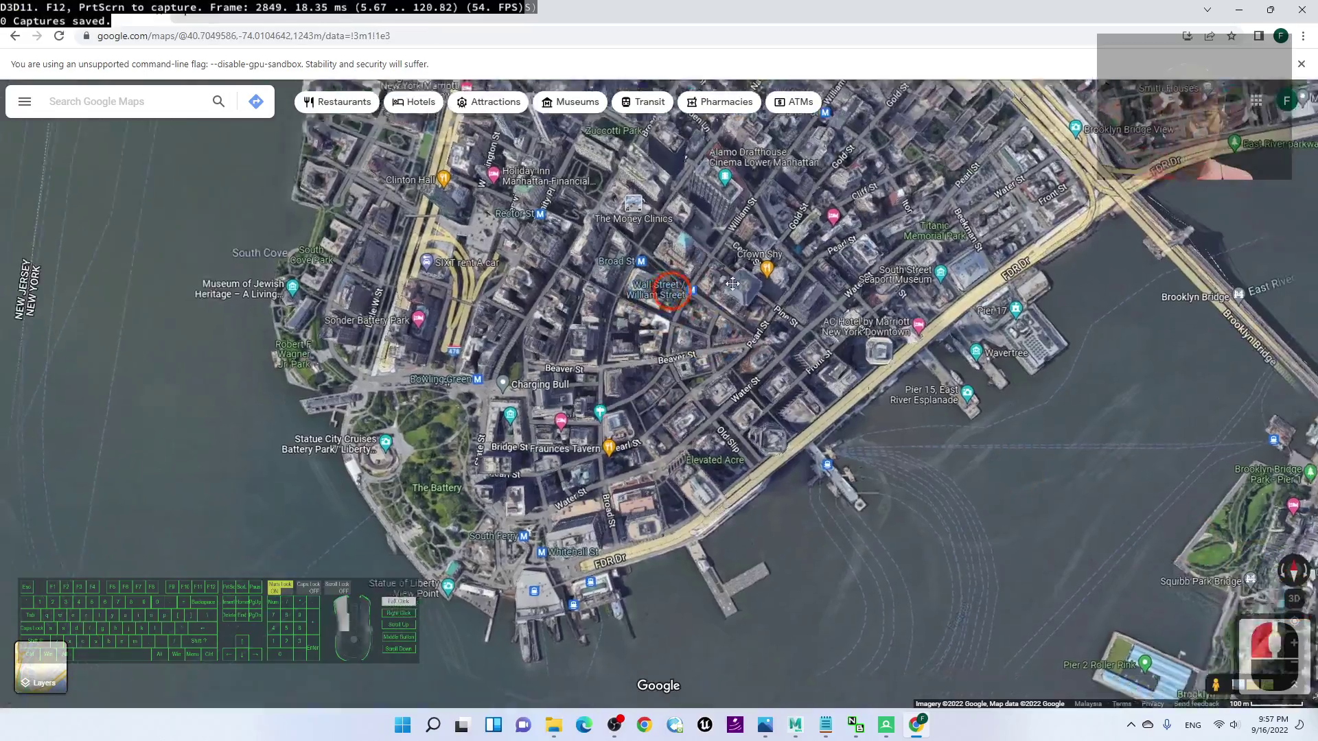
Step: Frame the Financial District blocks around Federal Hall and the Federal Reserve Bank of New York from above
scroll(675, 478, up, 7)
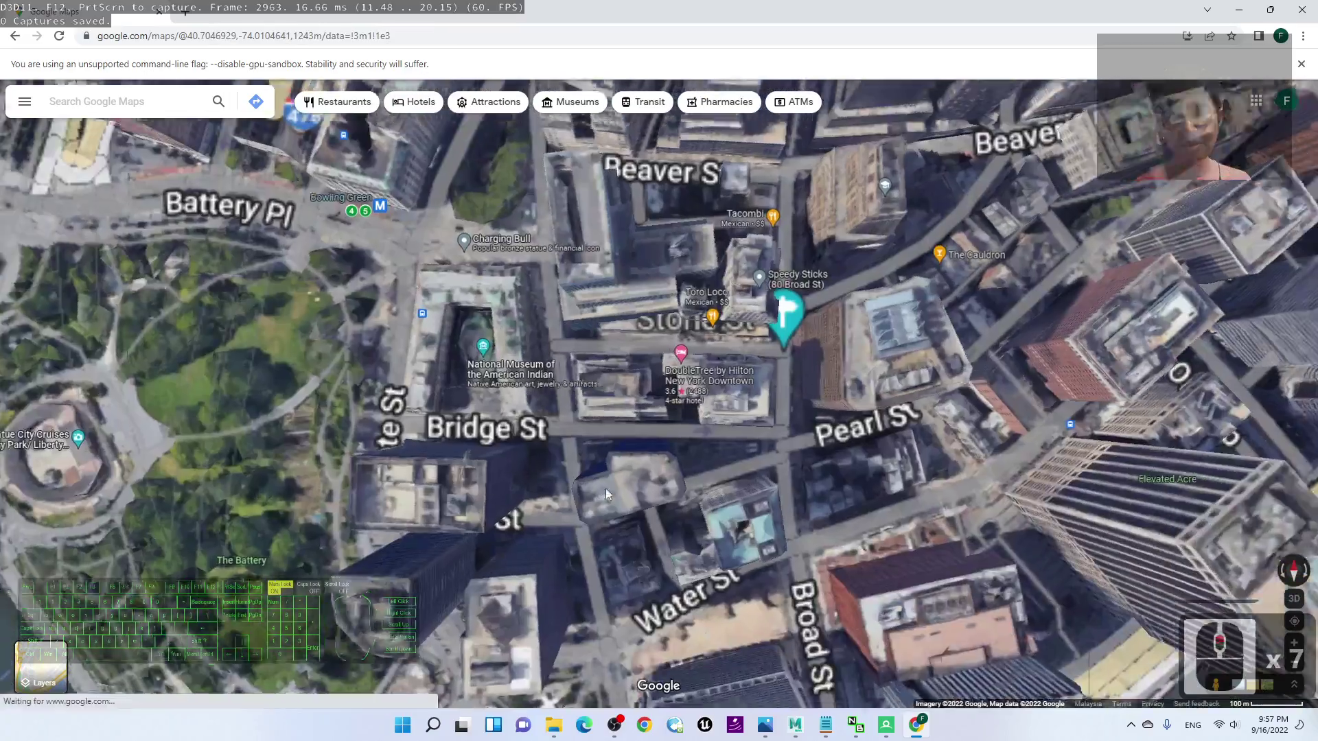
scroll(675, 478, down, 7)
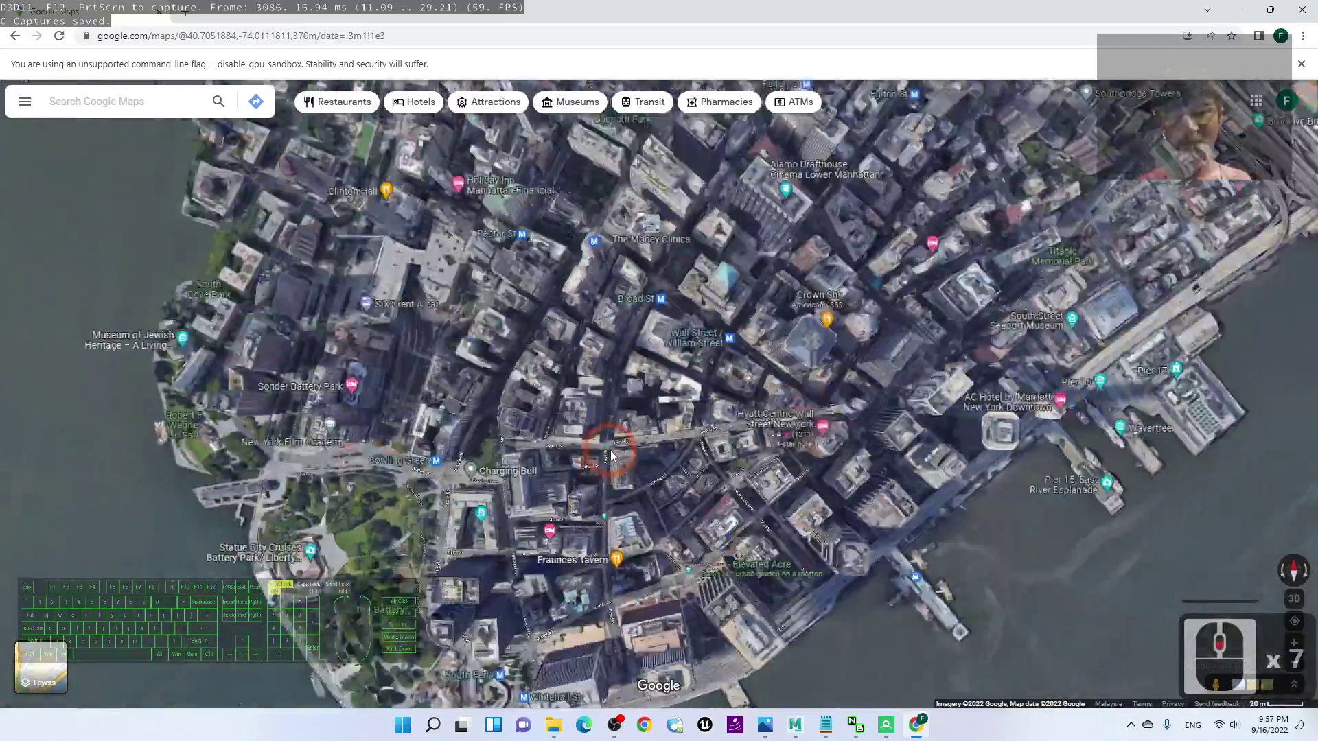
scroll(587, 397, up, 9)
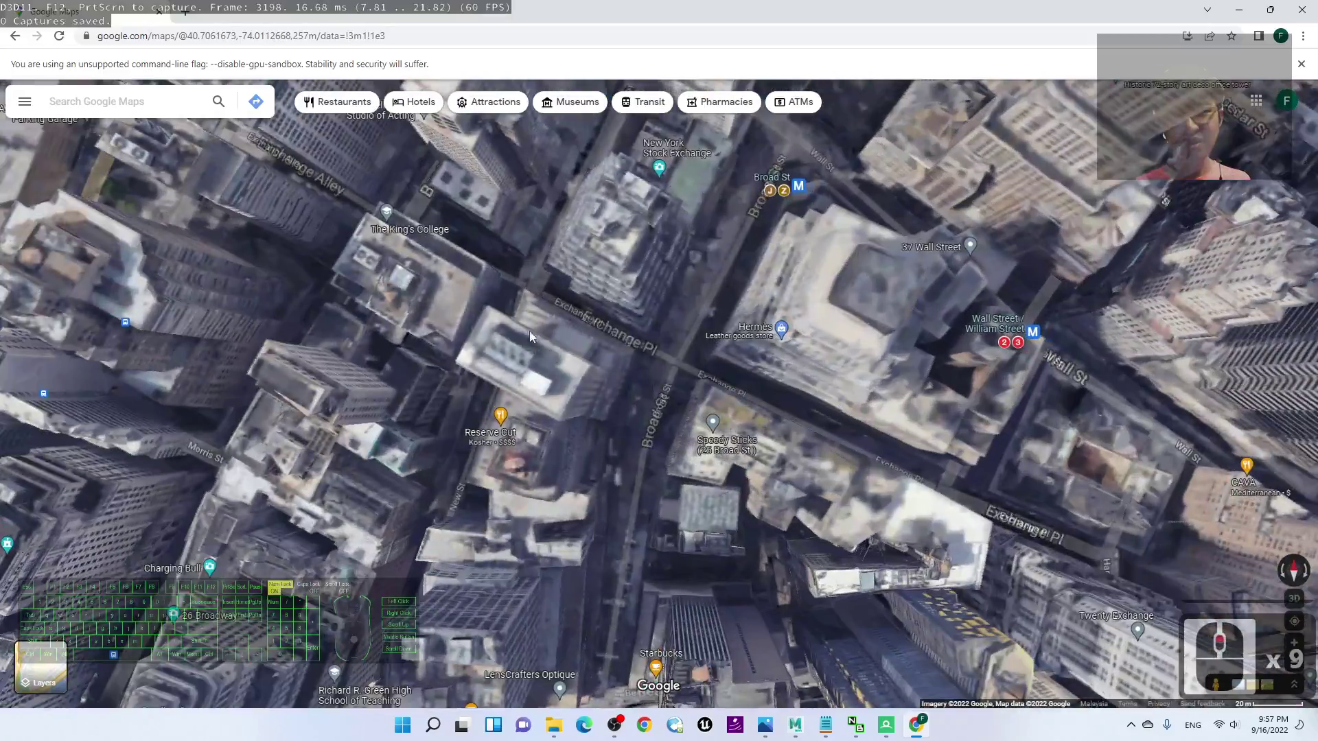
scroll(565, 321, up, 3)
scroll(903, 375, down, 7)
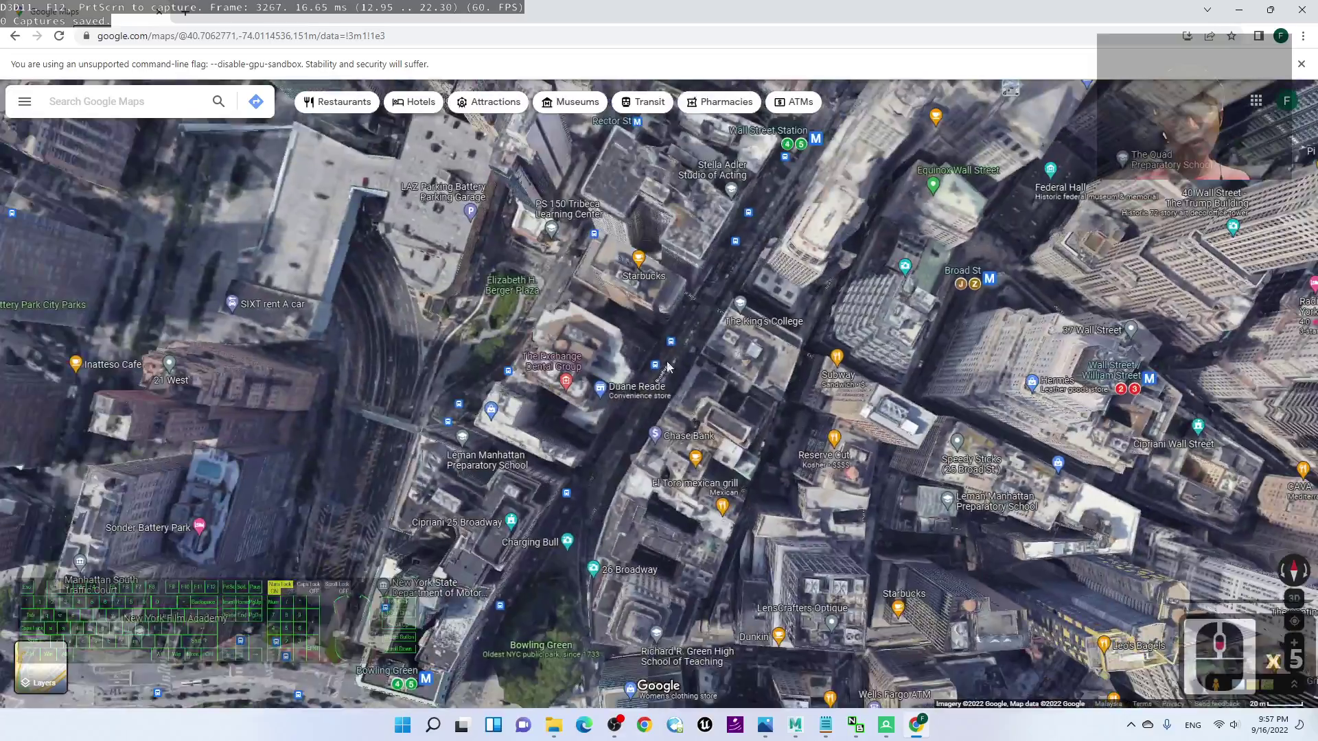
drag(904, 375, 803, 493)
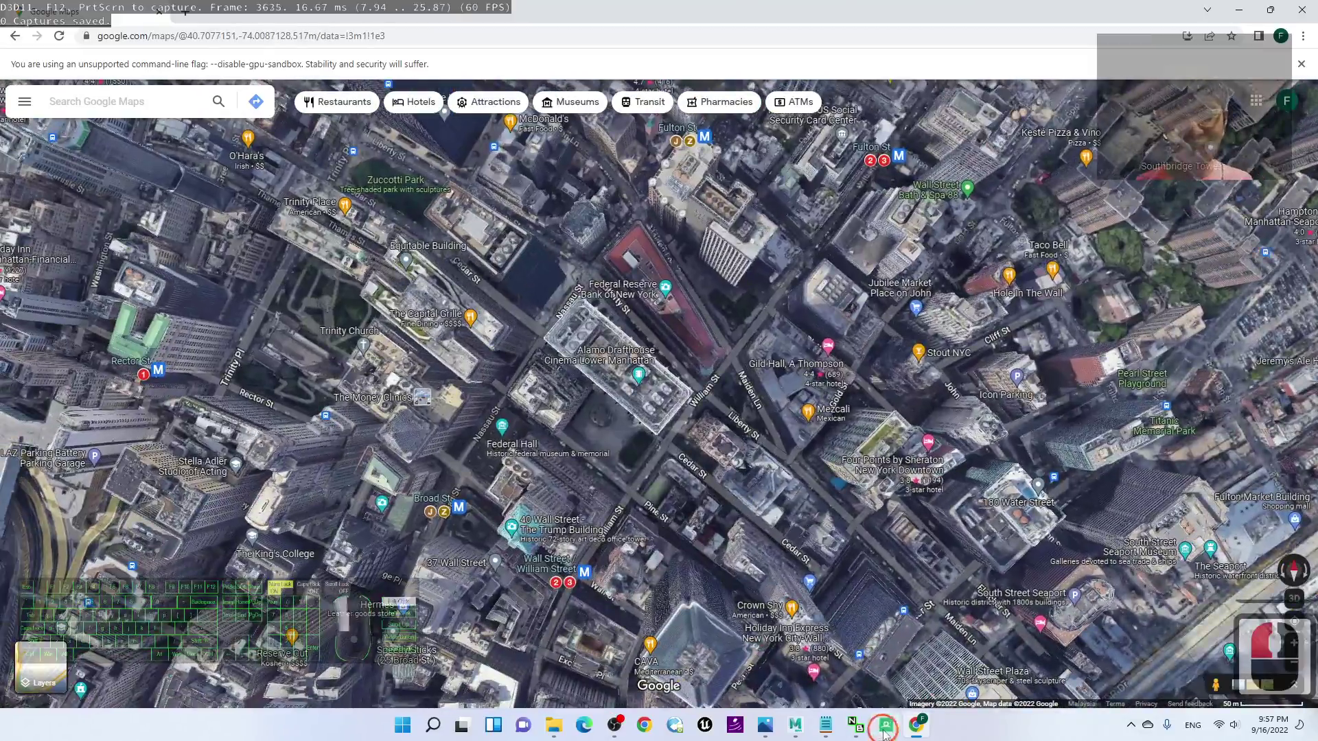
Step: Switch to RenderDoc, trigger a frame capture of Chrome after a 5-second delay, and return to the Google Maps view to move it meanwhile
key(alt+Tab)
click(751, 462)
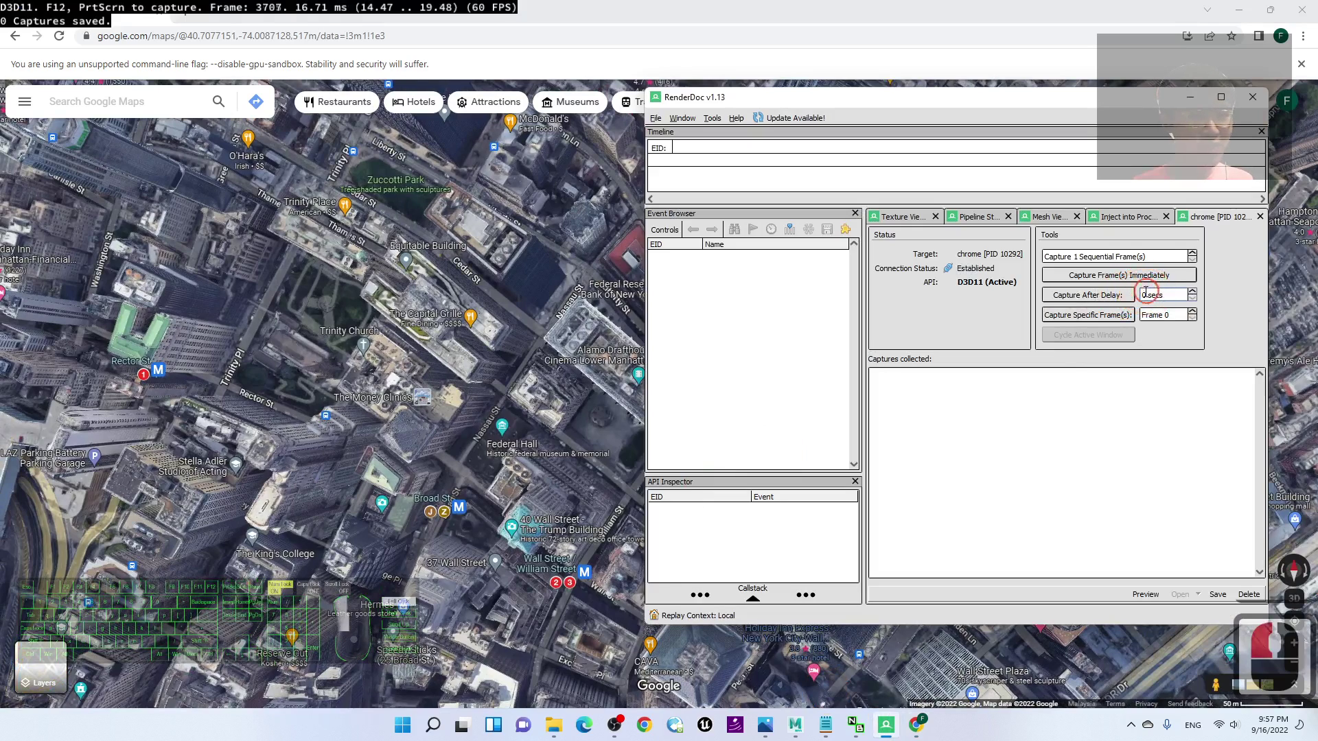
double_click(1145, 293)
text(5)
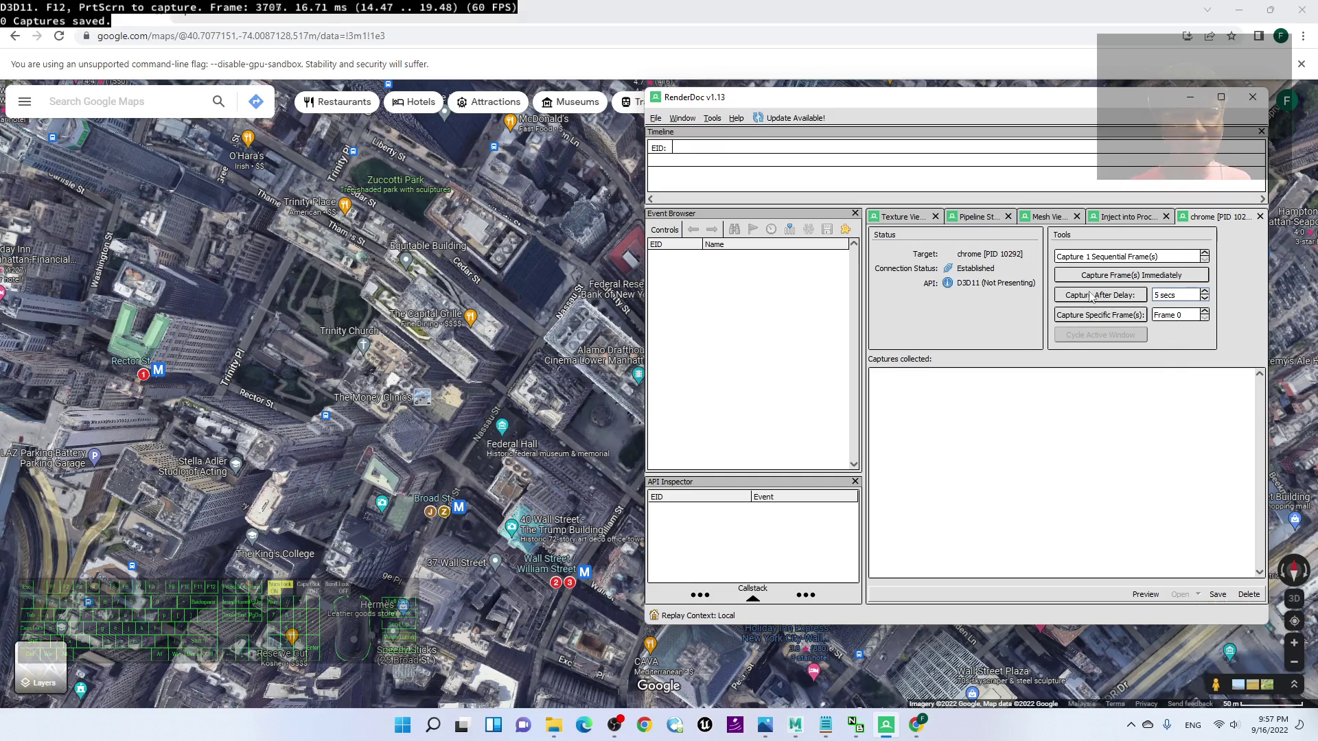
click(1102, 295)
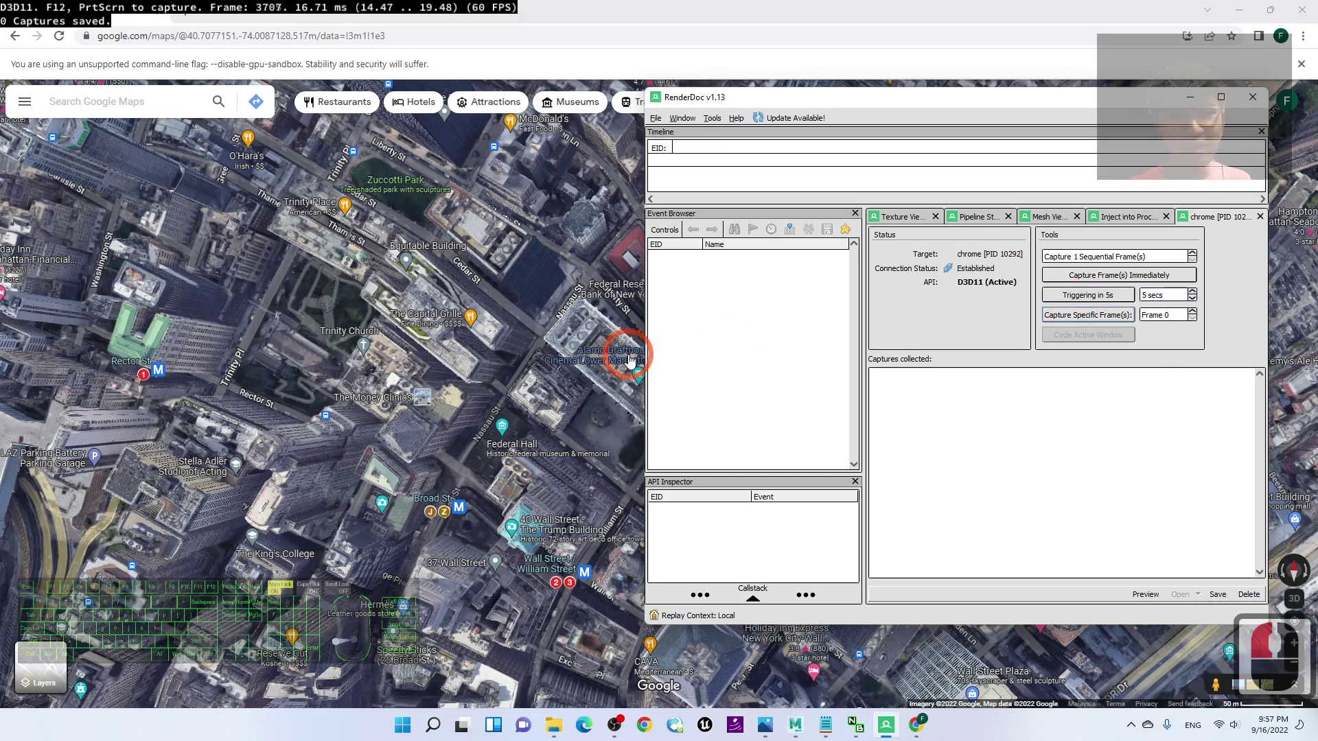
click(714, 418)
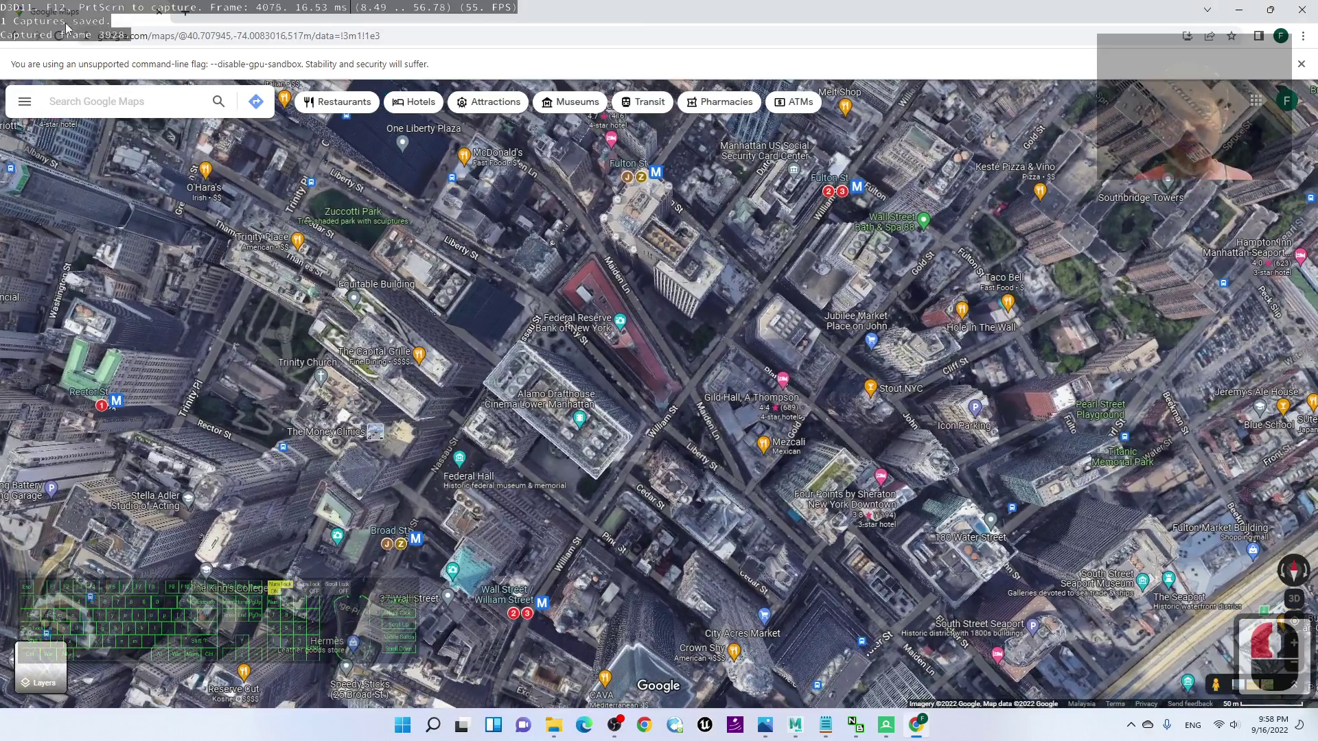
Step: Return to RenderDoc, minimize Chrome, and start saving the collected Chrome frame capture
click(887, 726)
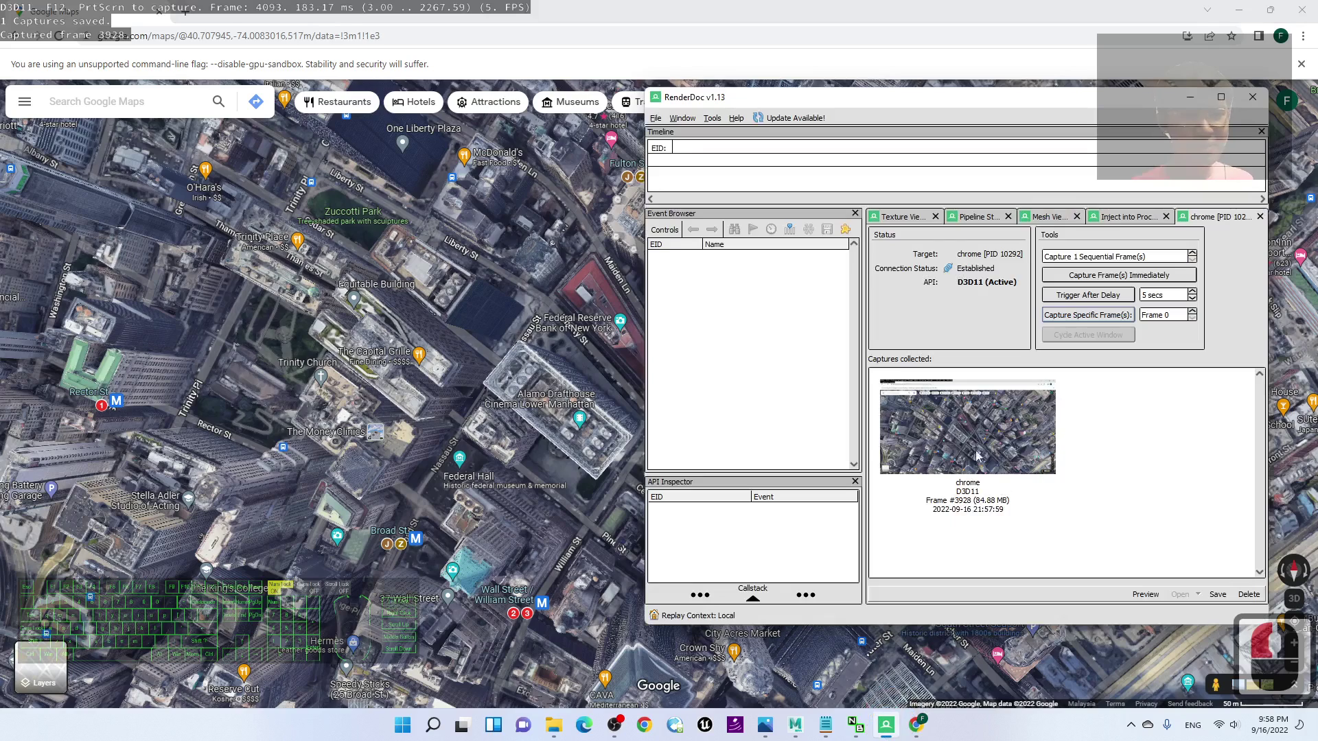
click(1291, 8)
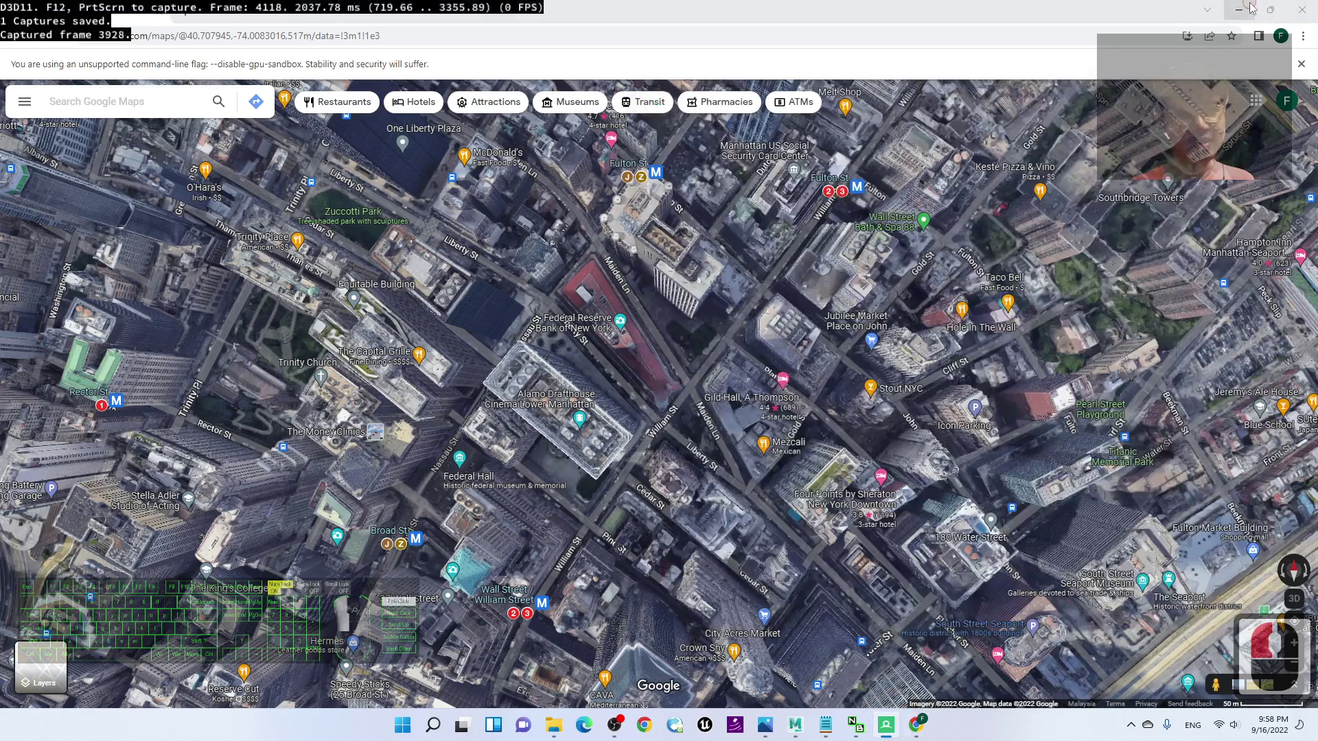
drag(483, 152, 690, 169)
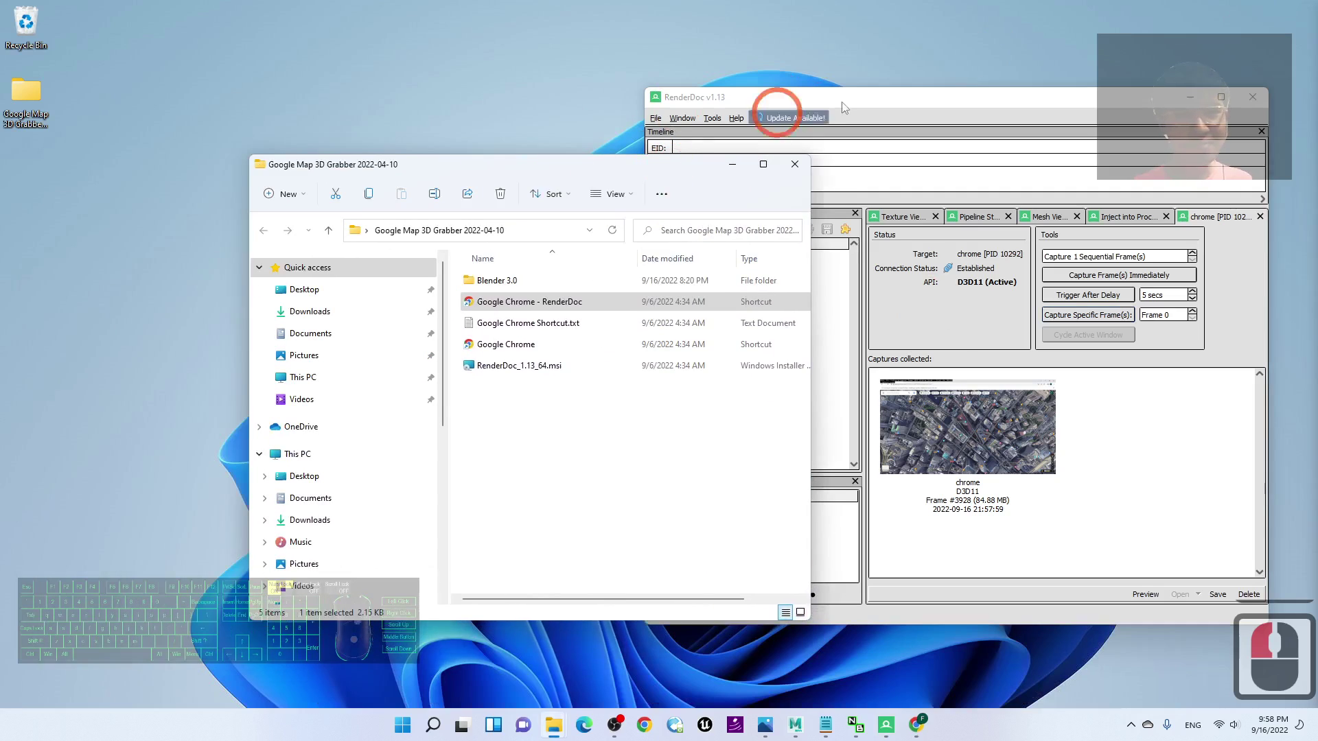
drag(858, 104, 747, 105)
click(835, 366)
right_click(830, 457)
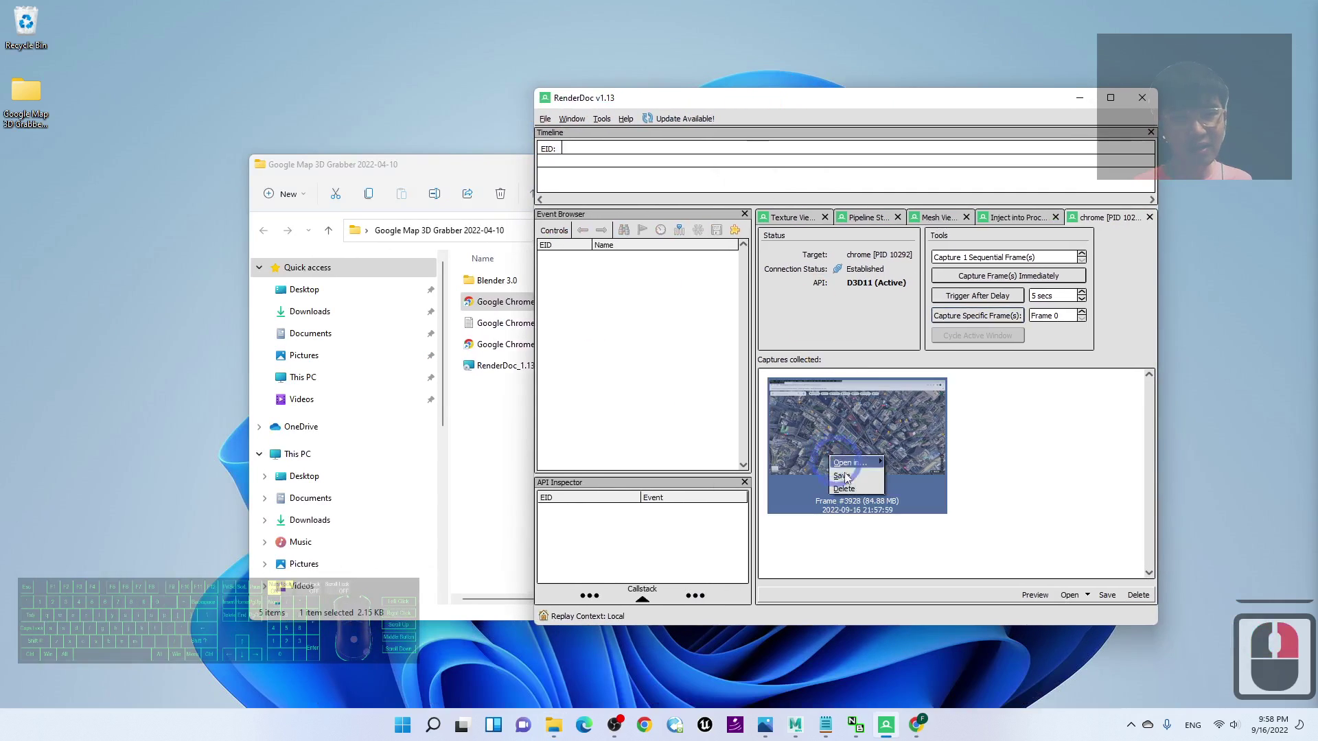
click(843, 476)
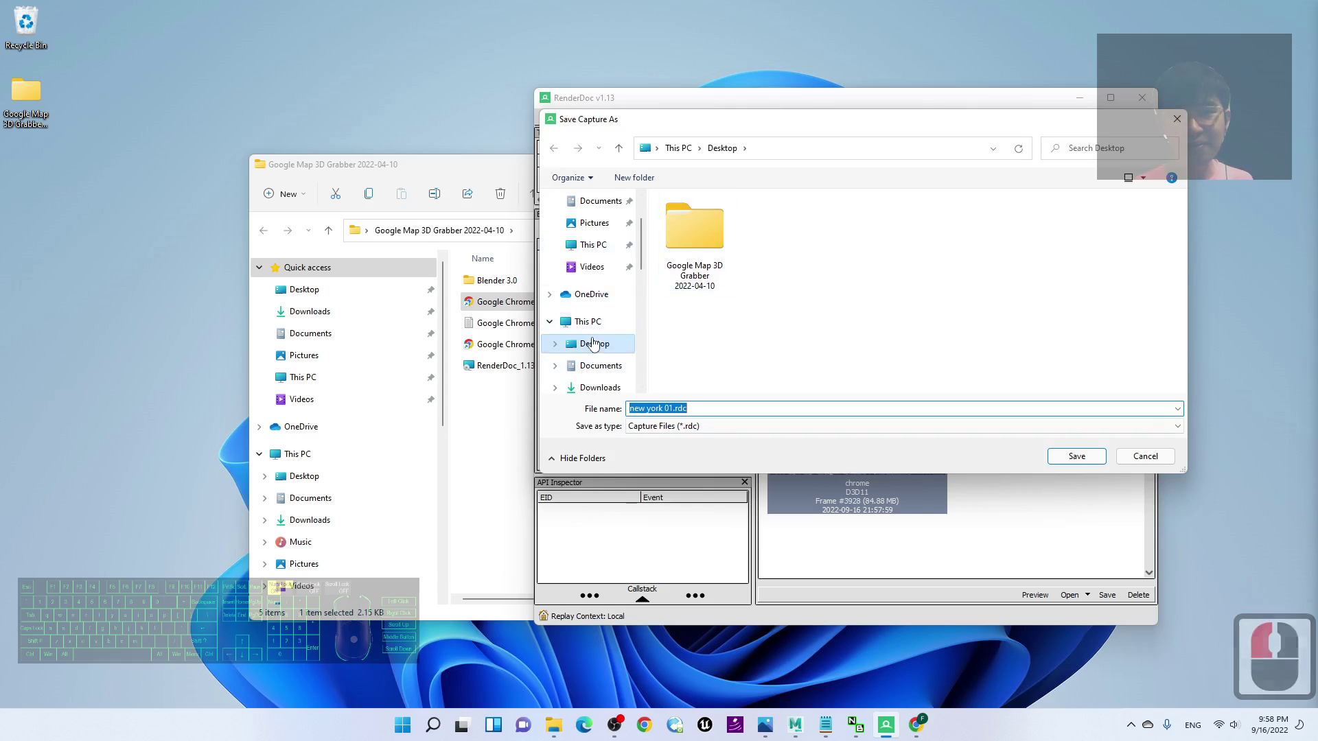
Step: Create a folder named newyork01 on the Desktop from within the save dialog
click(715, 339)
right_click(722, 341)
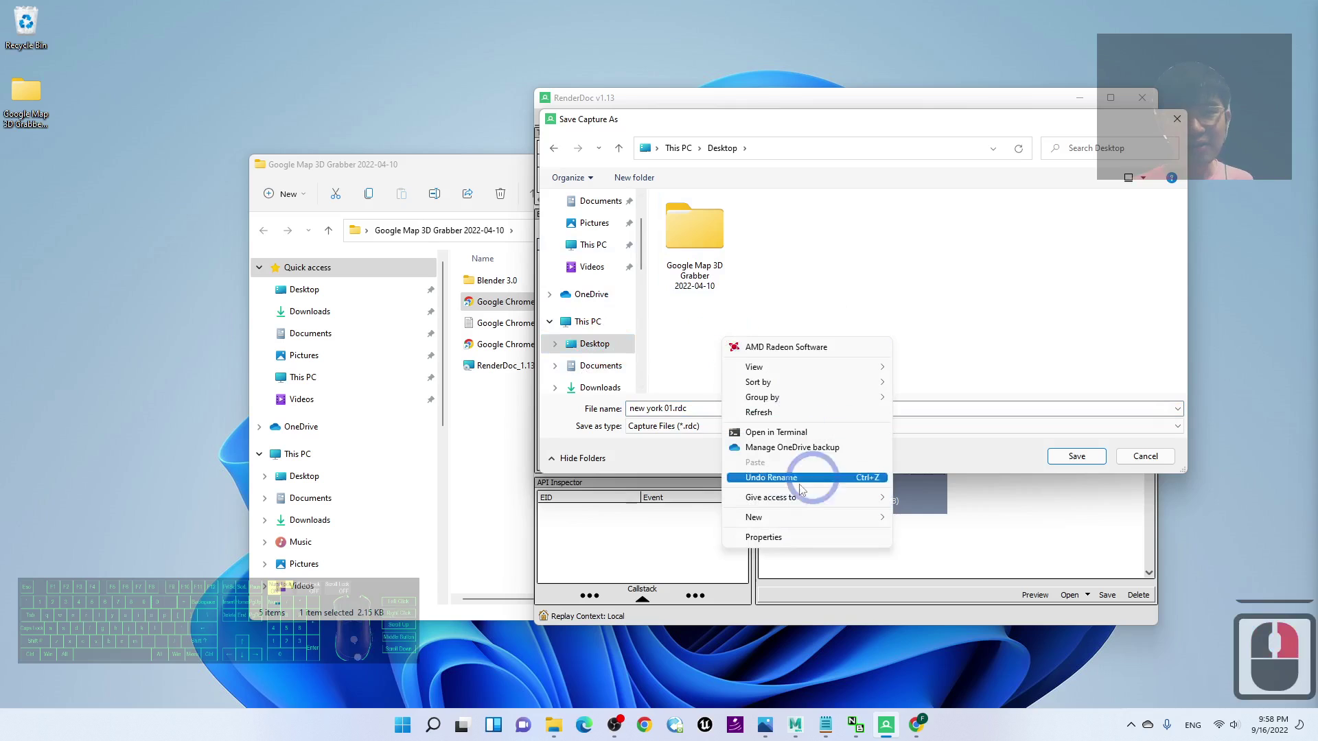
mouse_move(789, 517)
click(959, 519)
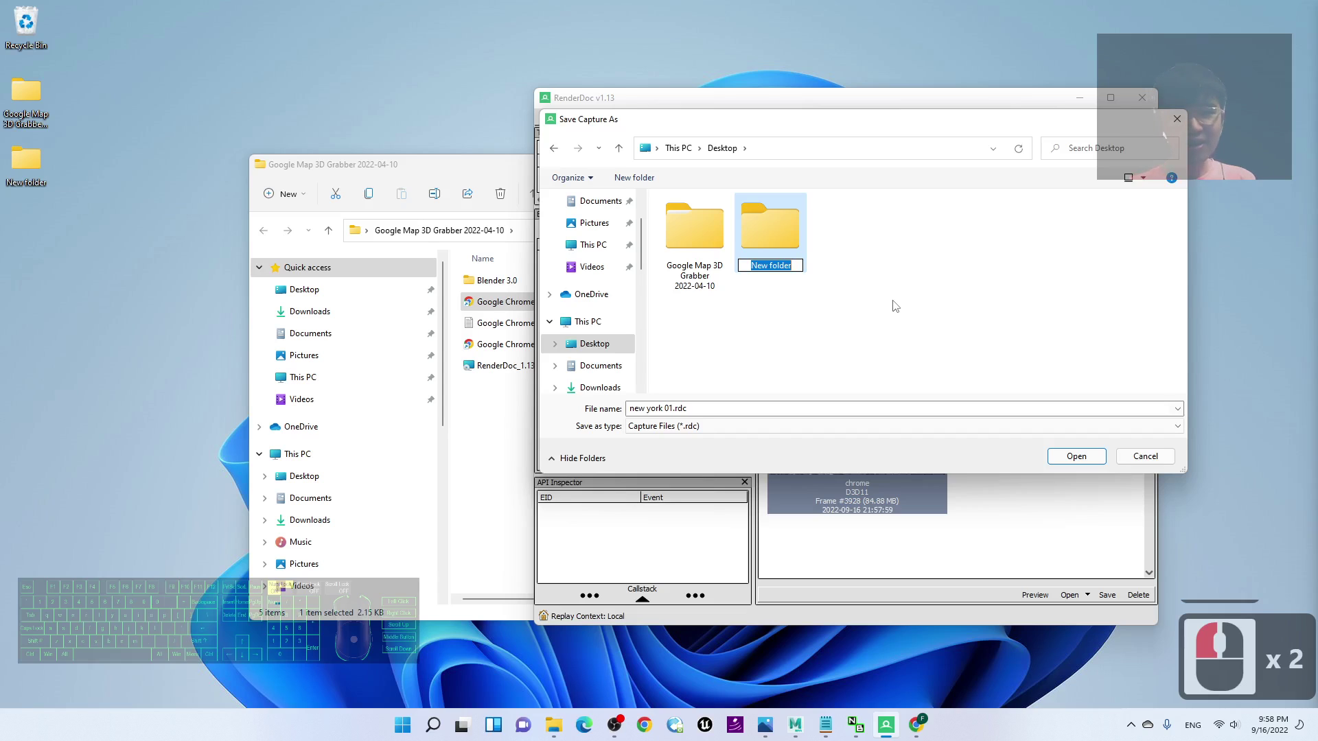
text(newyo)
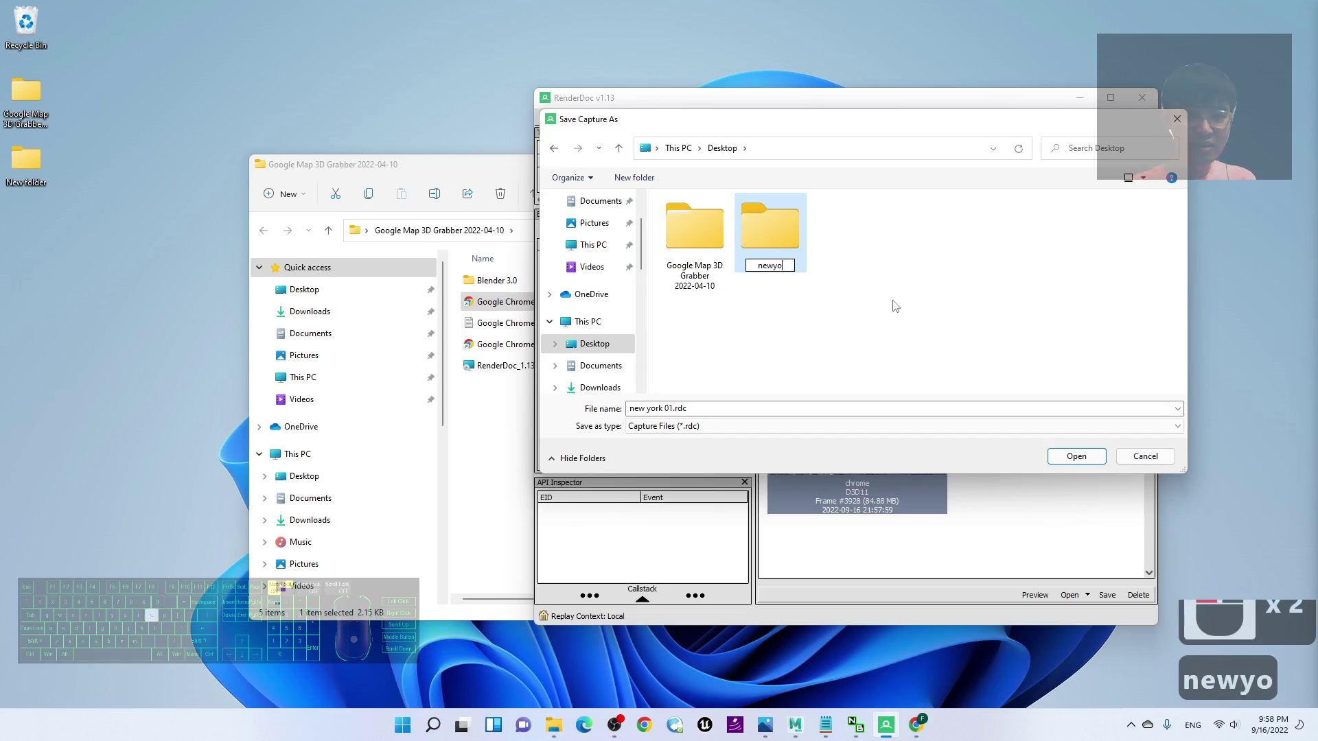
text(rk01)
key(Return)
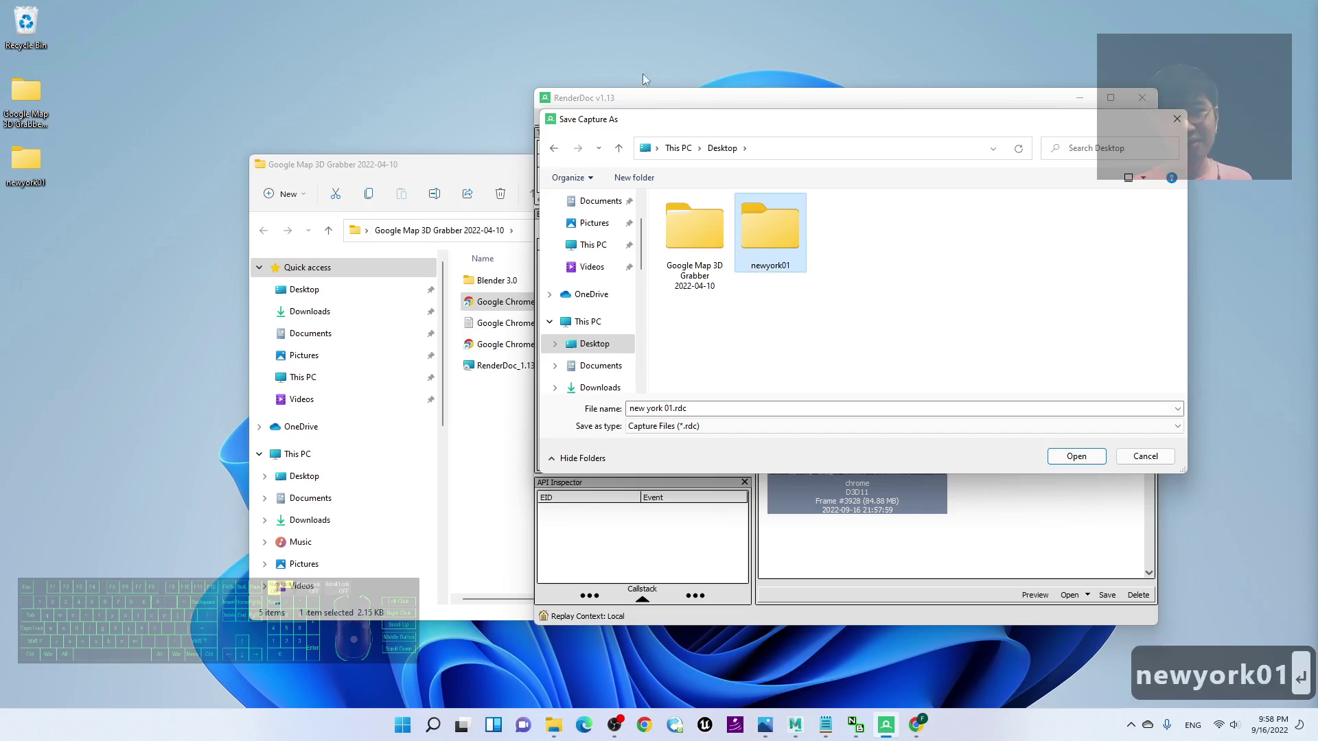
Step: Save the capture as newyork01 inside the newyork01 folder
double_click(767, 228)
triple_click(714, 409)
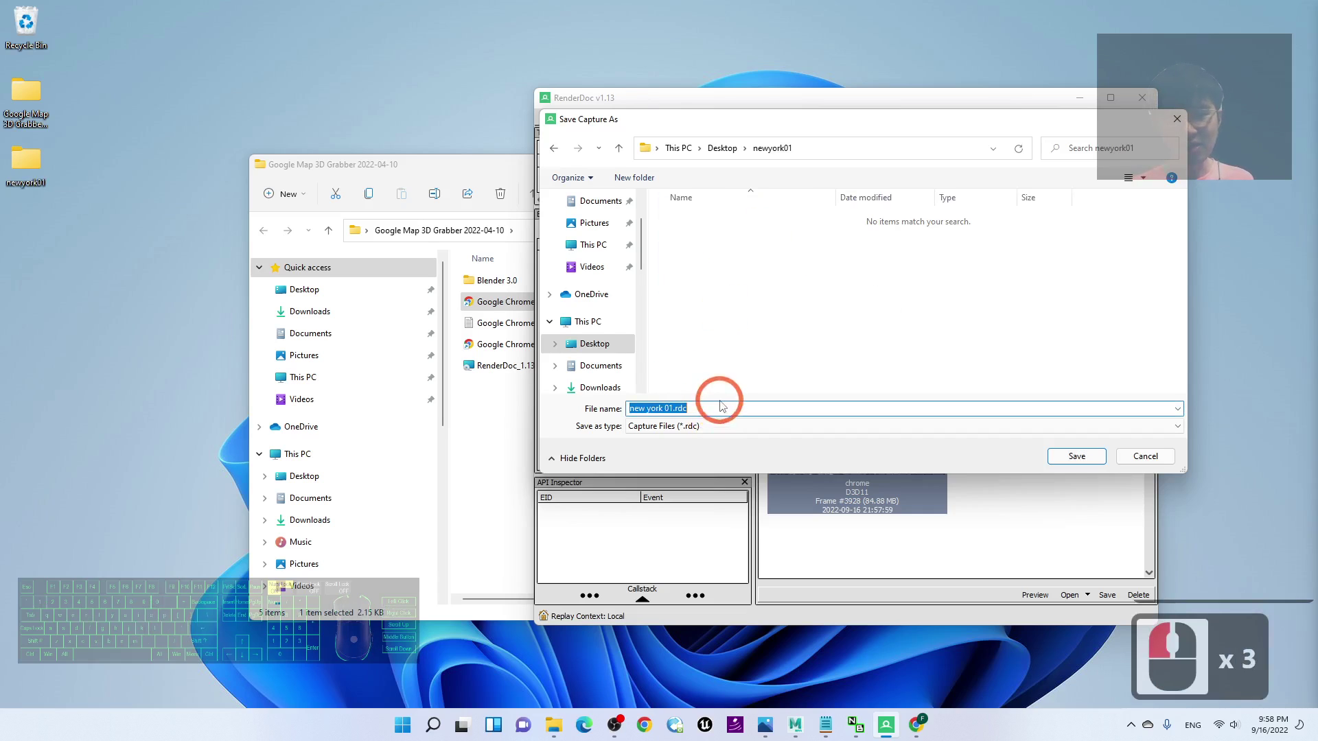
text(newyork)
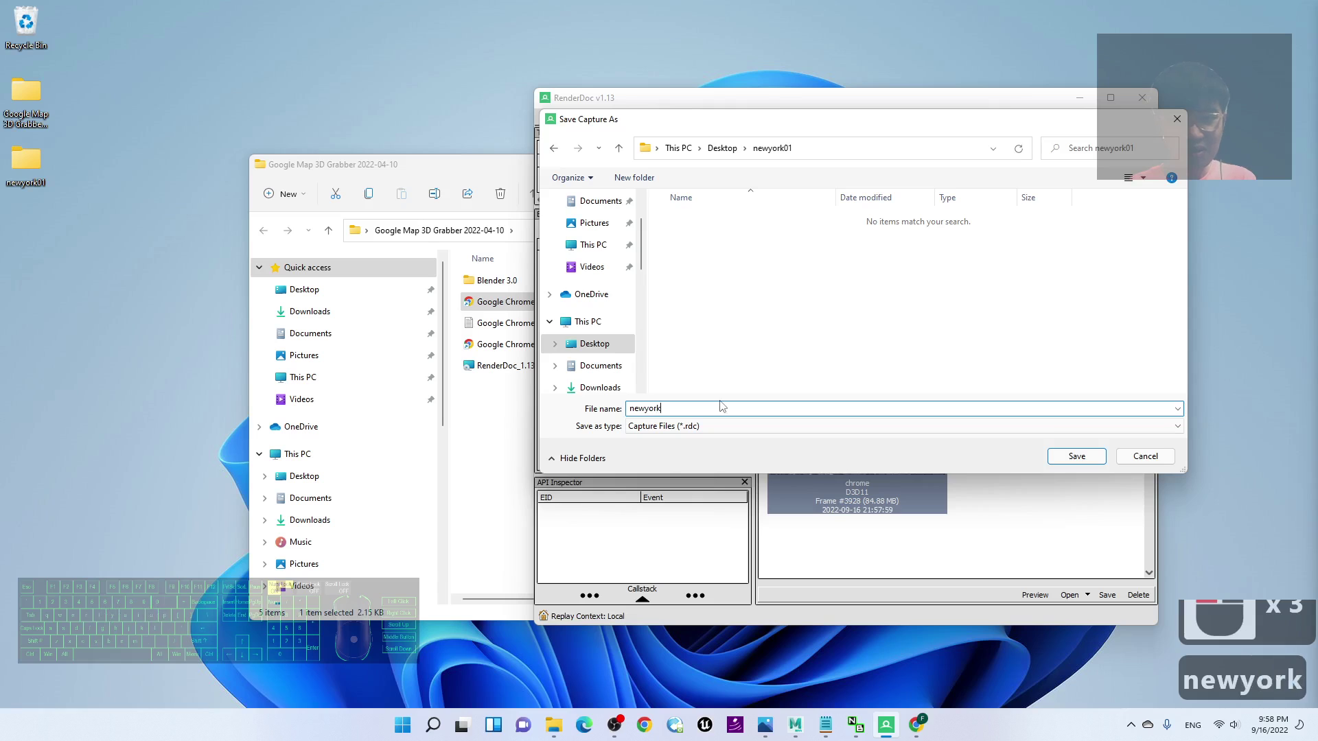
text(01)
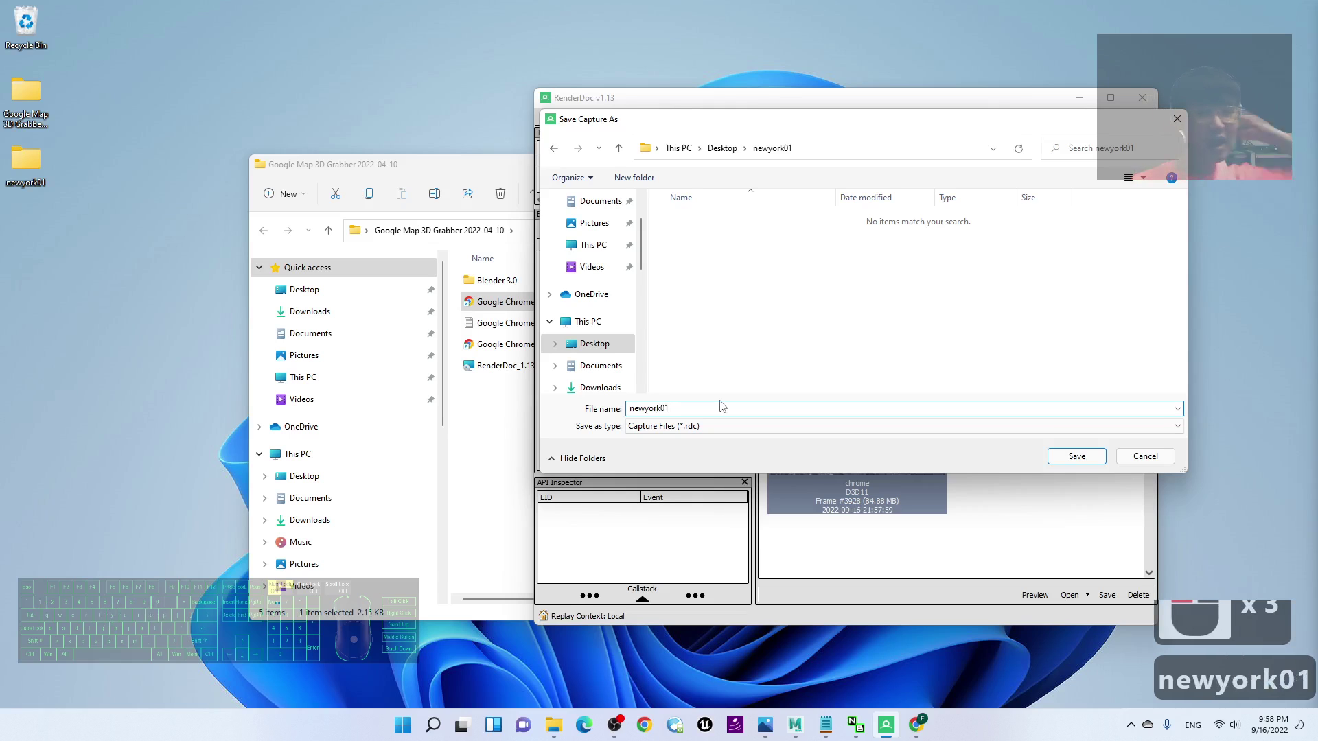
click(1075, 457)
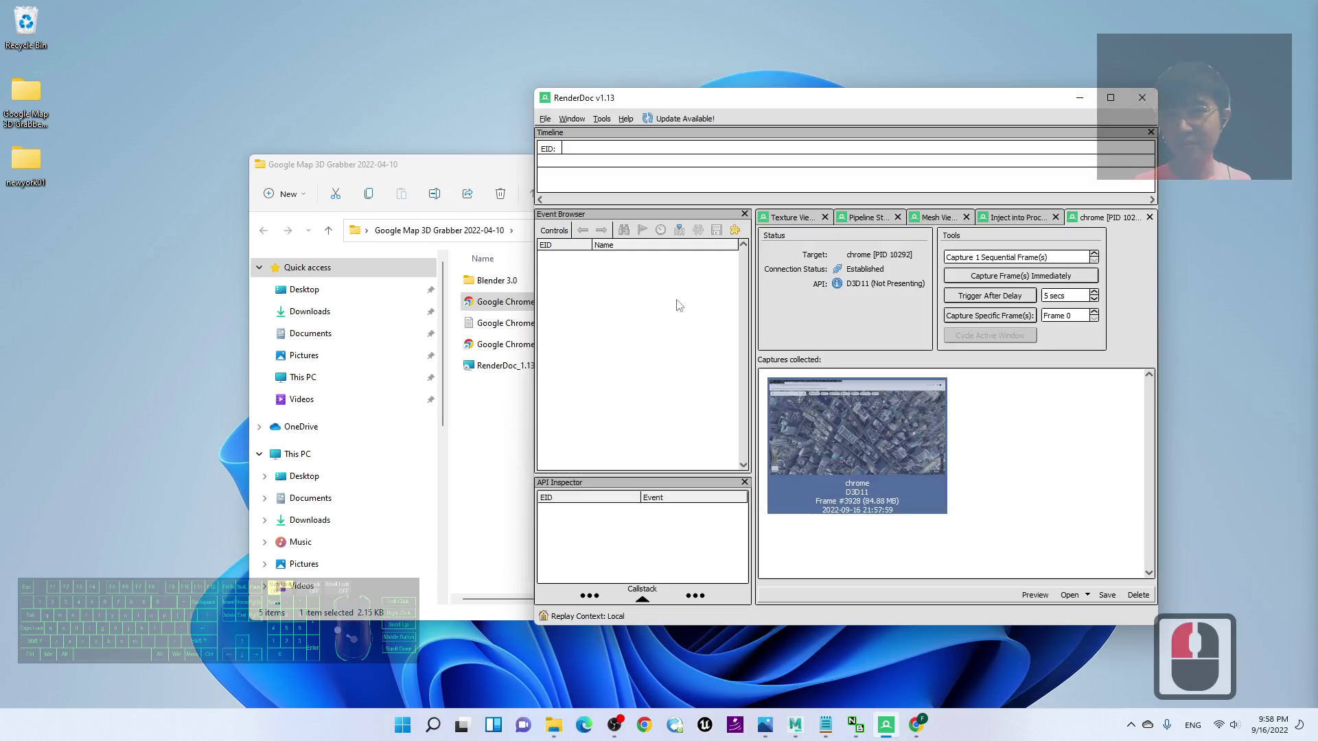
Step: Open the newyork01 folder from the desktop to check the saved capture file, and close the folder again
double_click(33, 160)
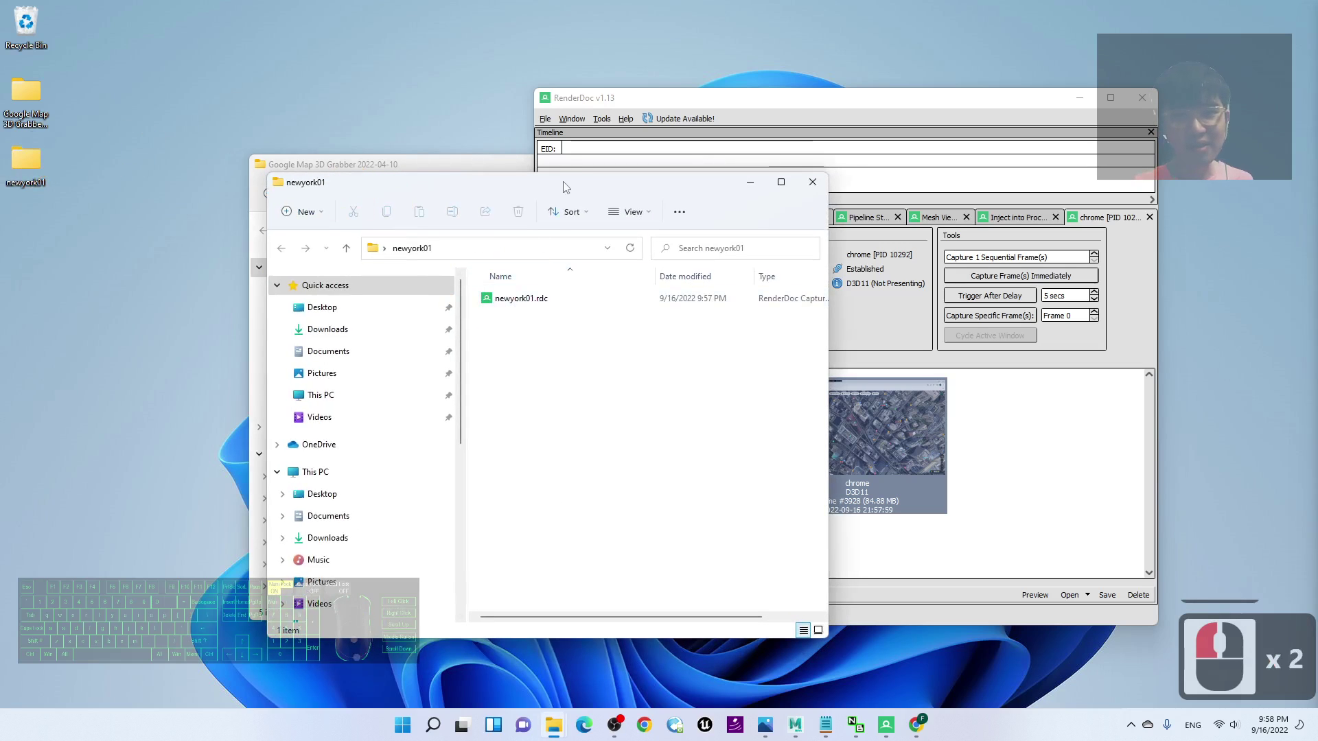
drag(559, 182, 520, 190)
click(773, 189)
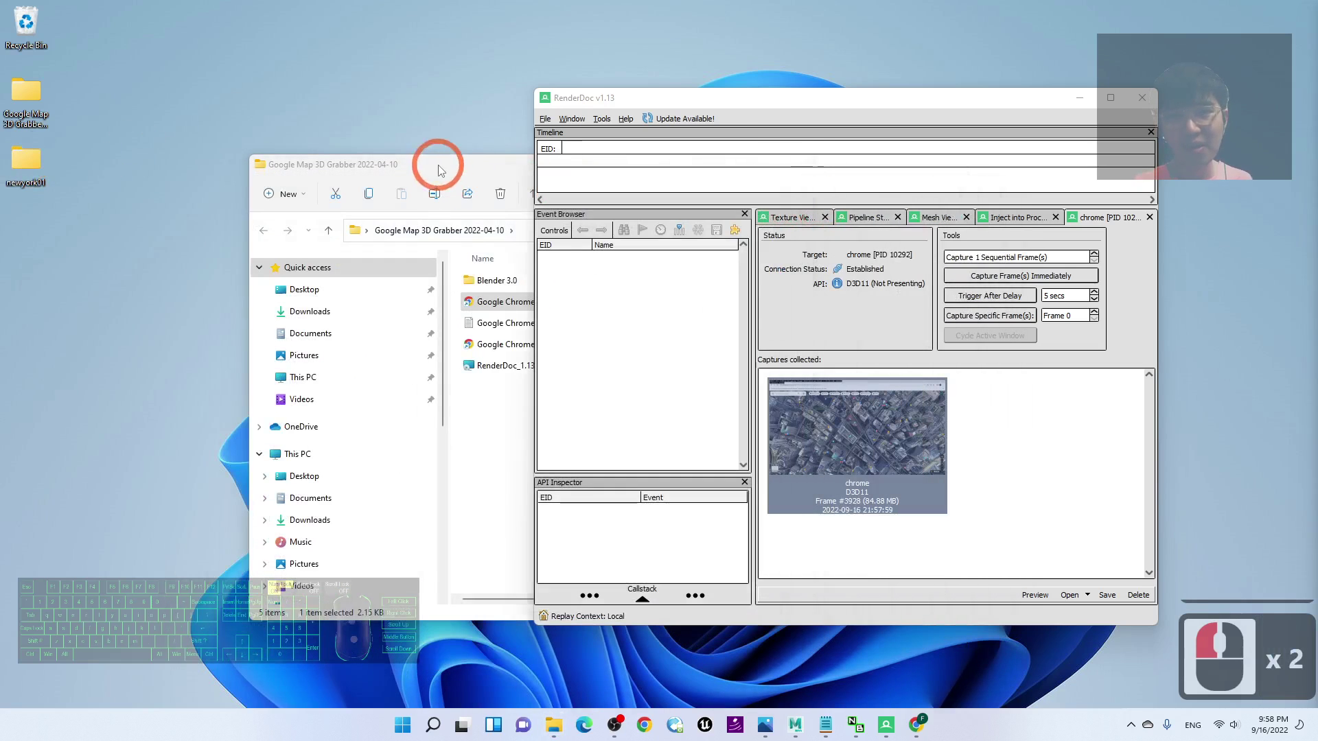
Step: Close RenderDoc and reposition the Google Map 3D Grabber 2022-04-10 folder window on the desktop
drag(435, 162, 385, 168)
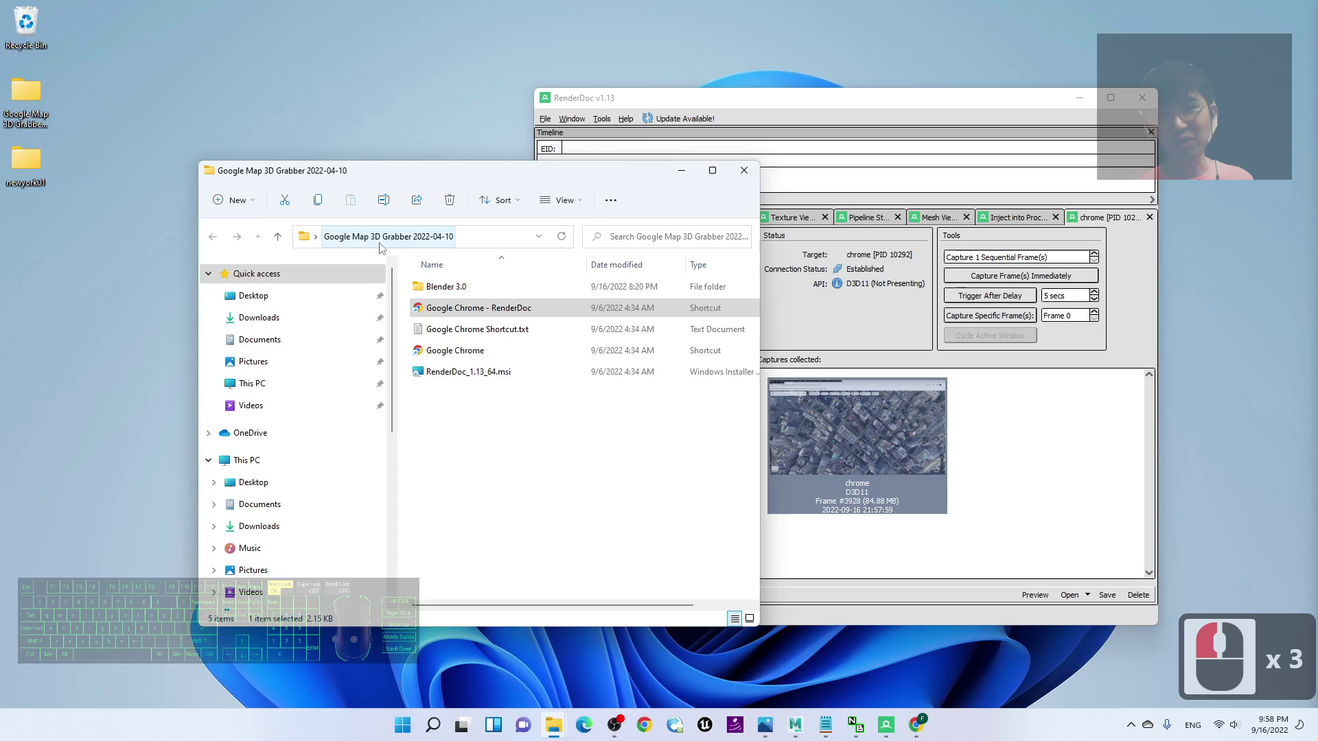
click(457, 288)
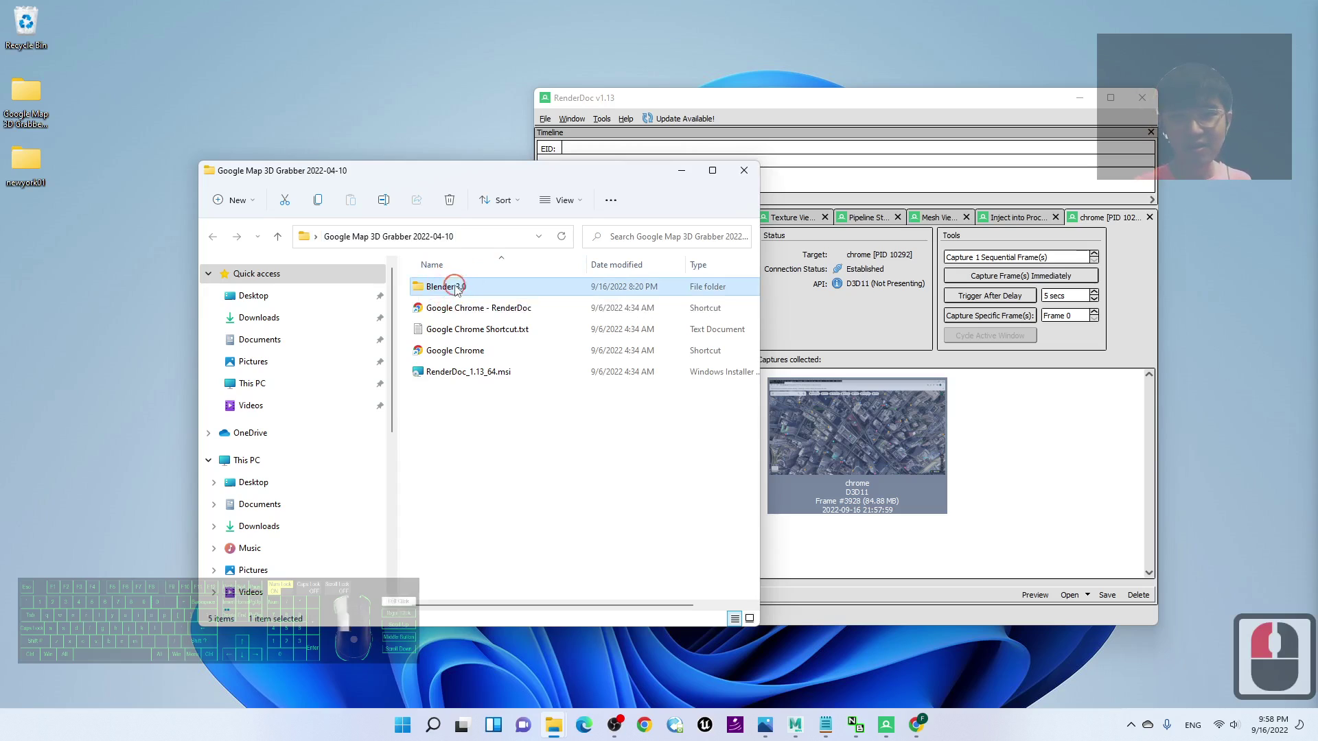
click(790, 223)
click(798, 108)
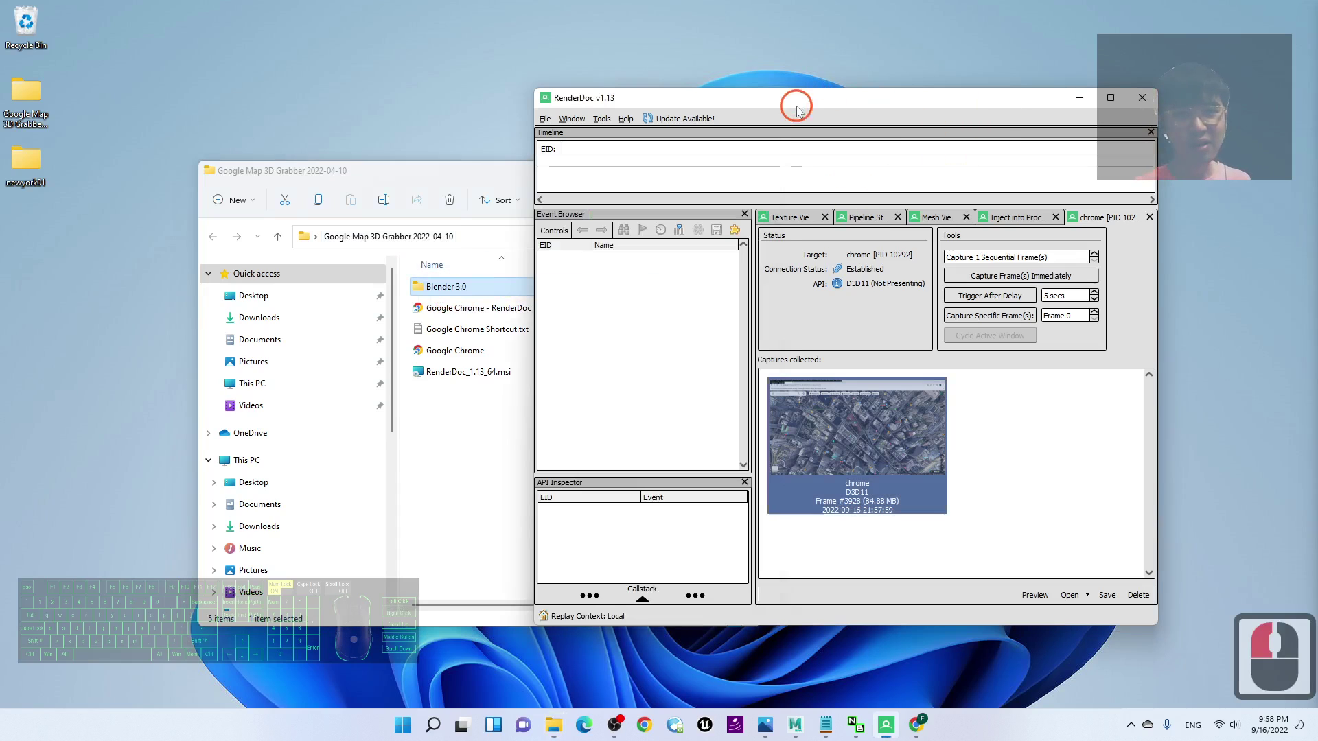
click(1140, 97)
drag(694, 176, 773, 167)
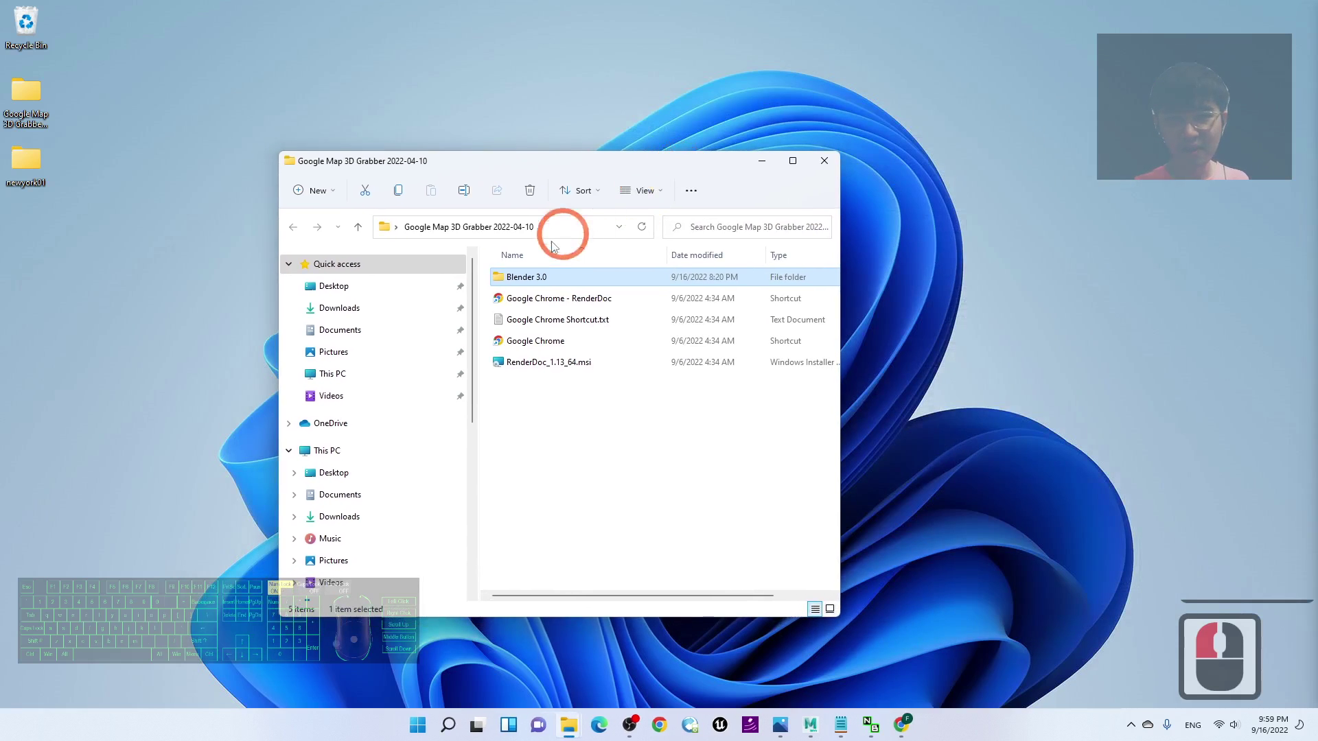
Step: Launch blender.exe from the Blender 3.0 folder and dismiss Blender's splash screen
double_click(508, 276)
click(519, 431)
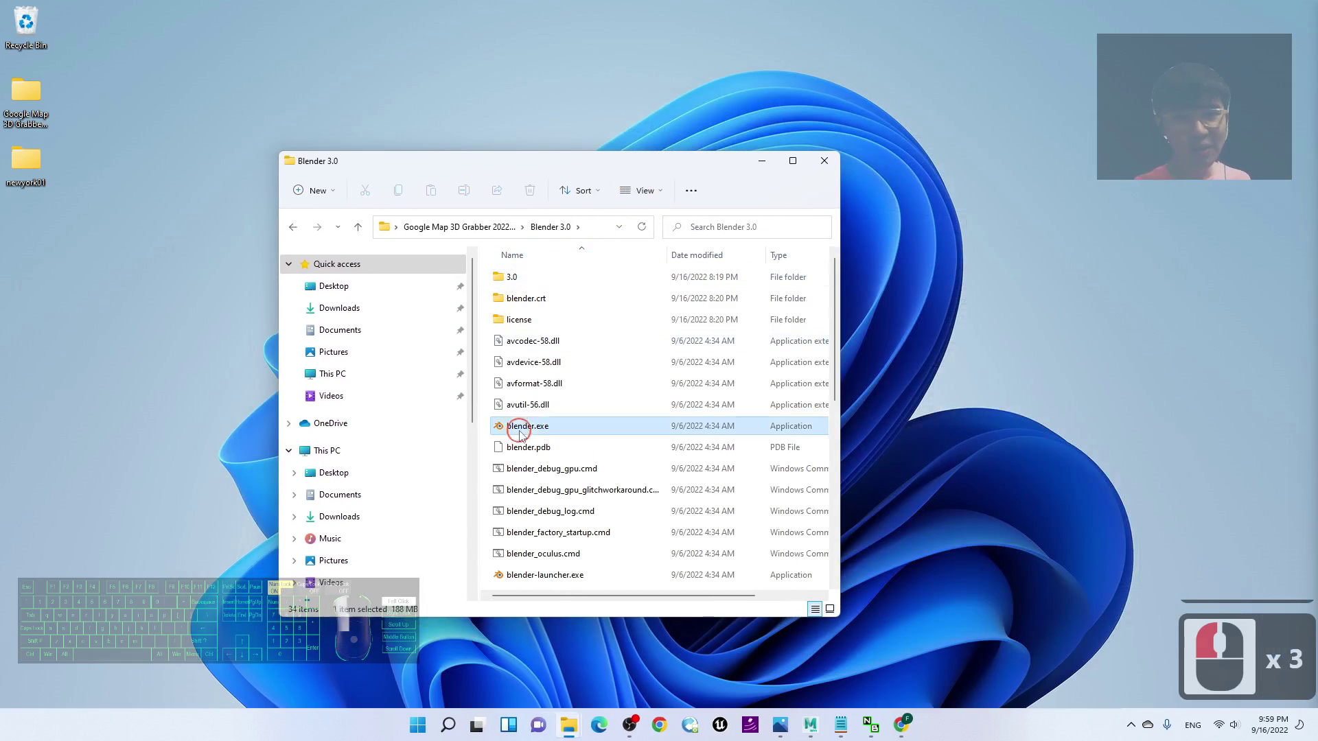
double_click(520, 431)
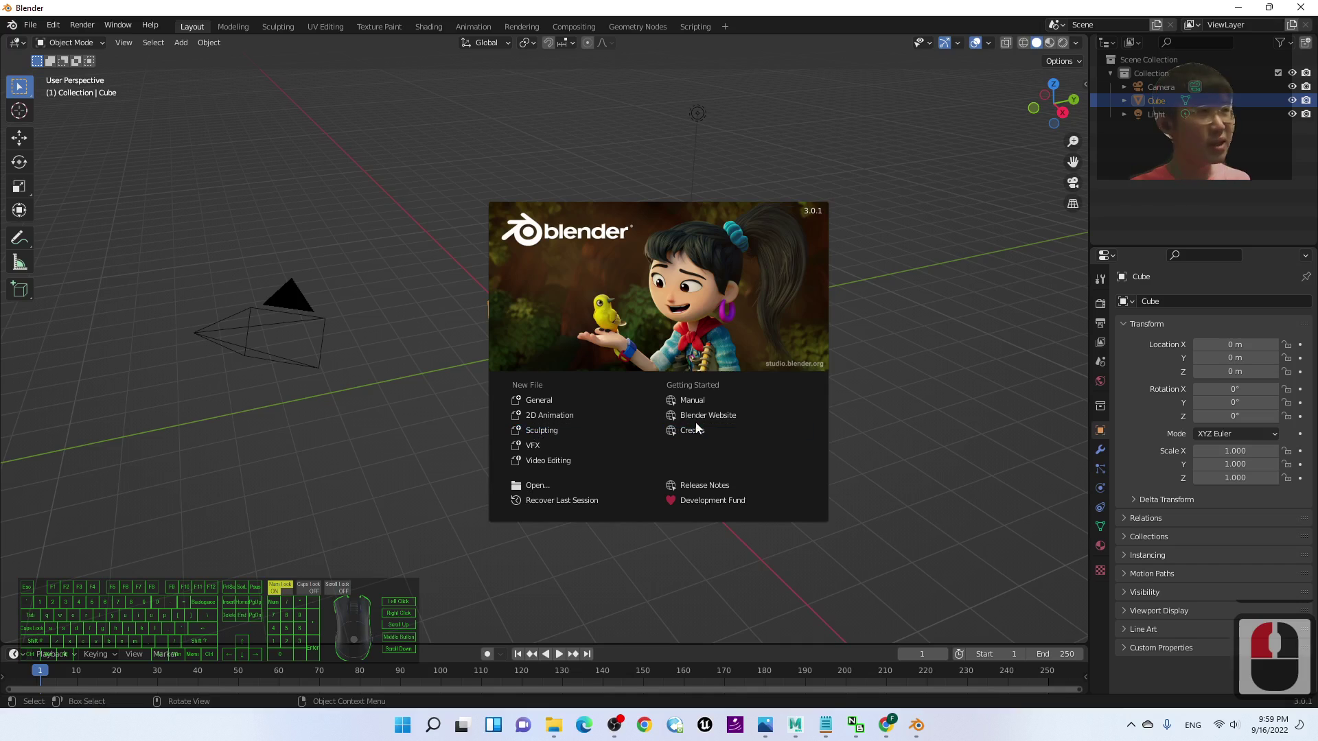
click(467, 264)
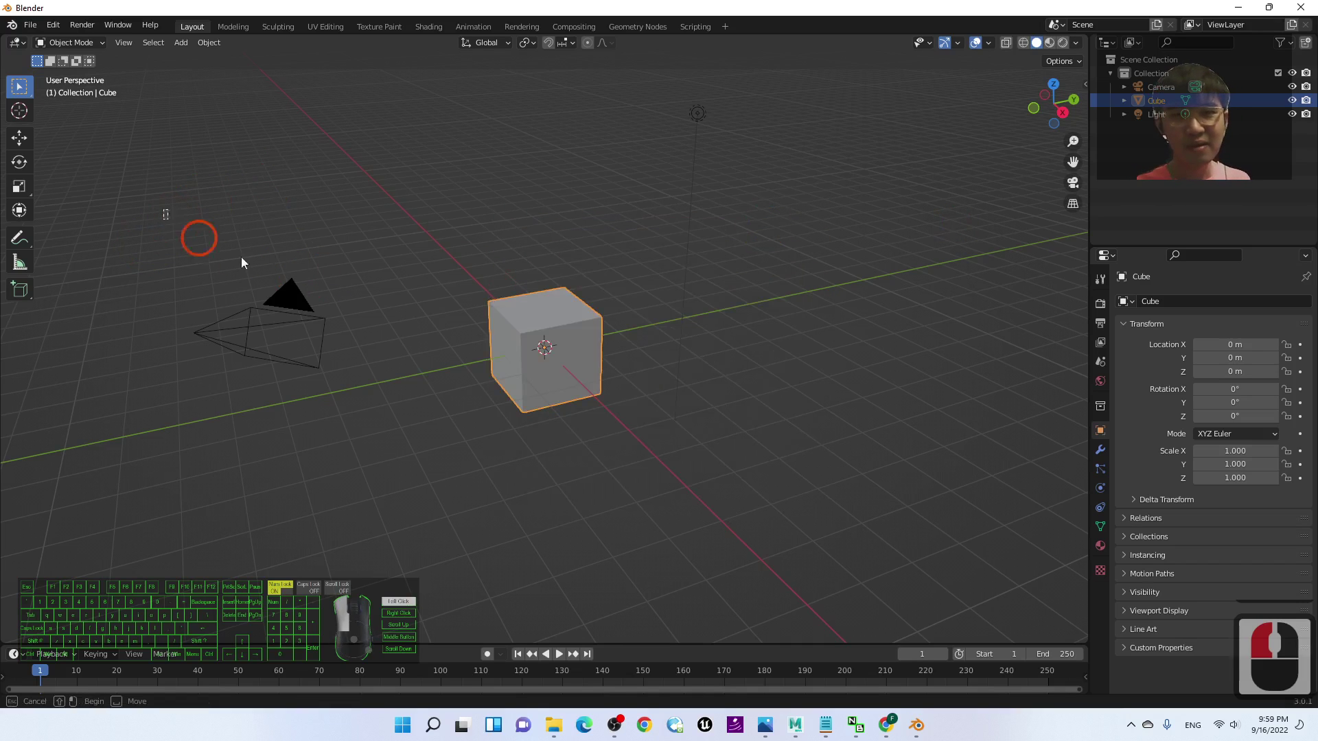
Step: Delete all default objects from the Blender scene: the cube, the camera and the light
drag(163, 208, 827, 475)
click(886, 343)
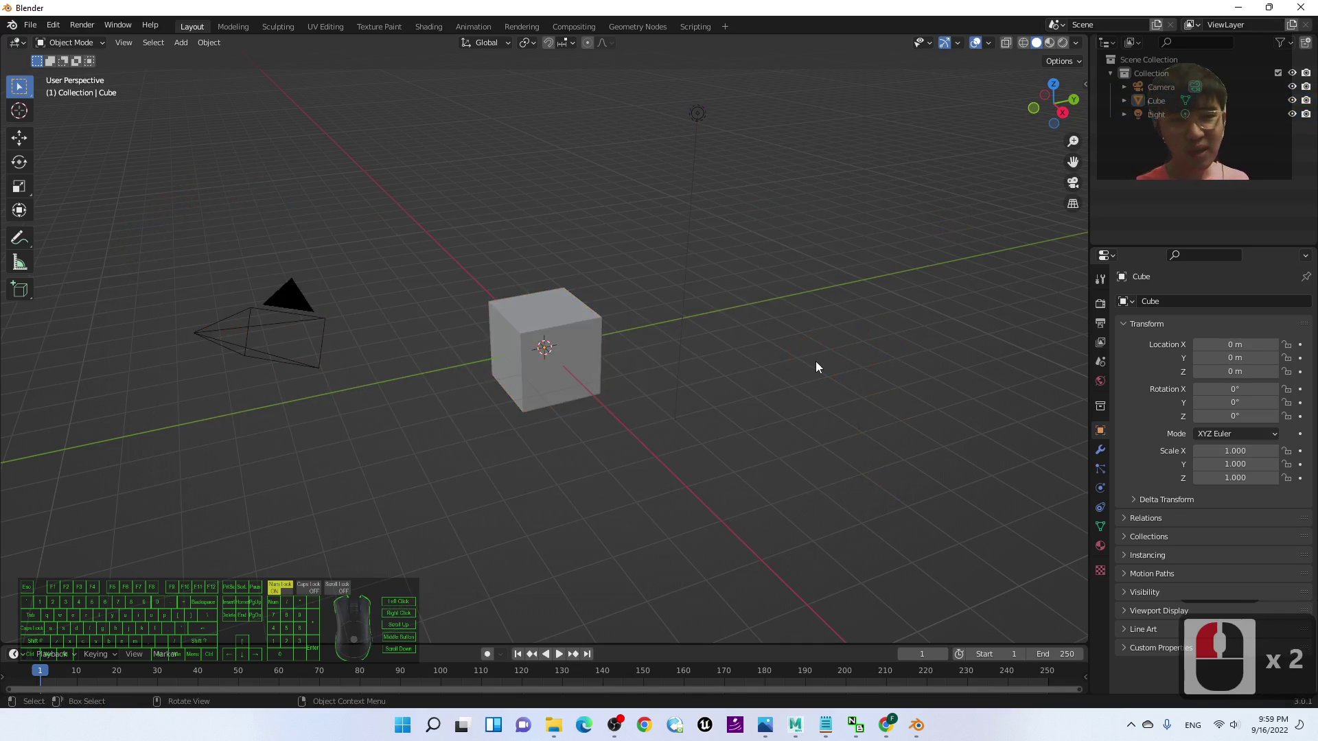
key(a)
key(Delete)
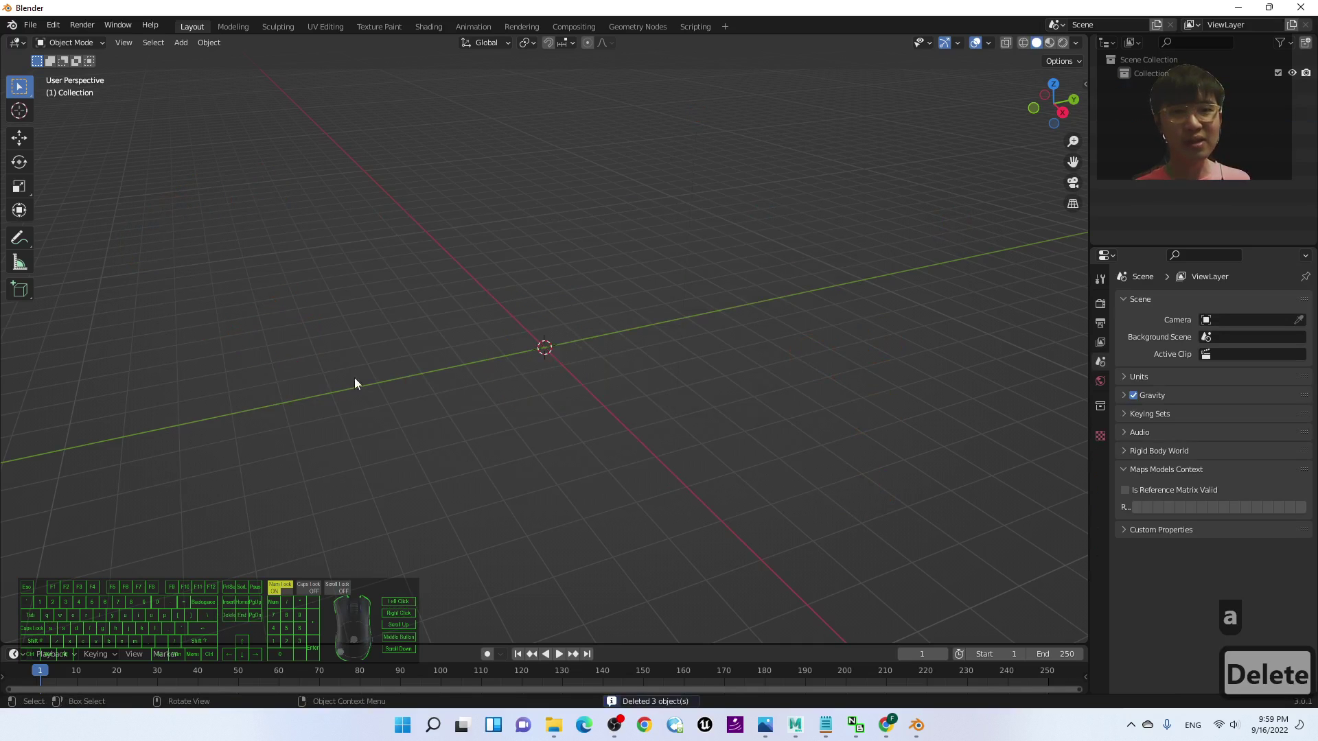
Step: Move the Blender window aside, look at newyork01.rdc in its desktop folder, and close the folder window
drag(527, 13, 710, 51)
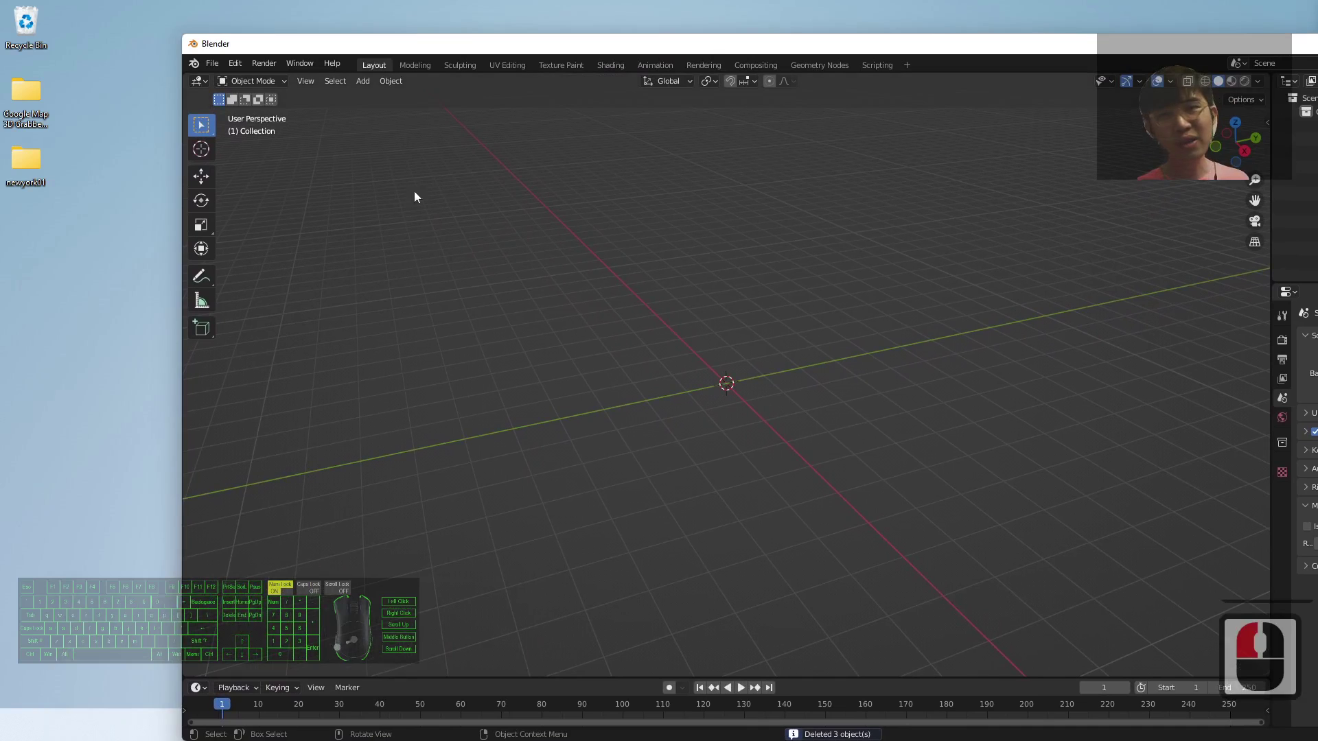
double_click(26, 160)
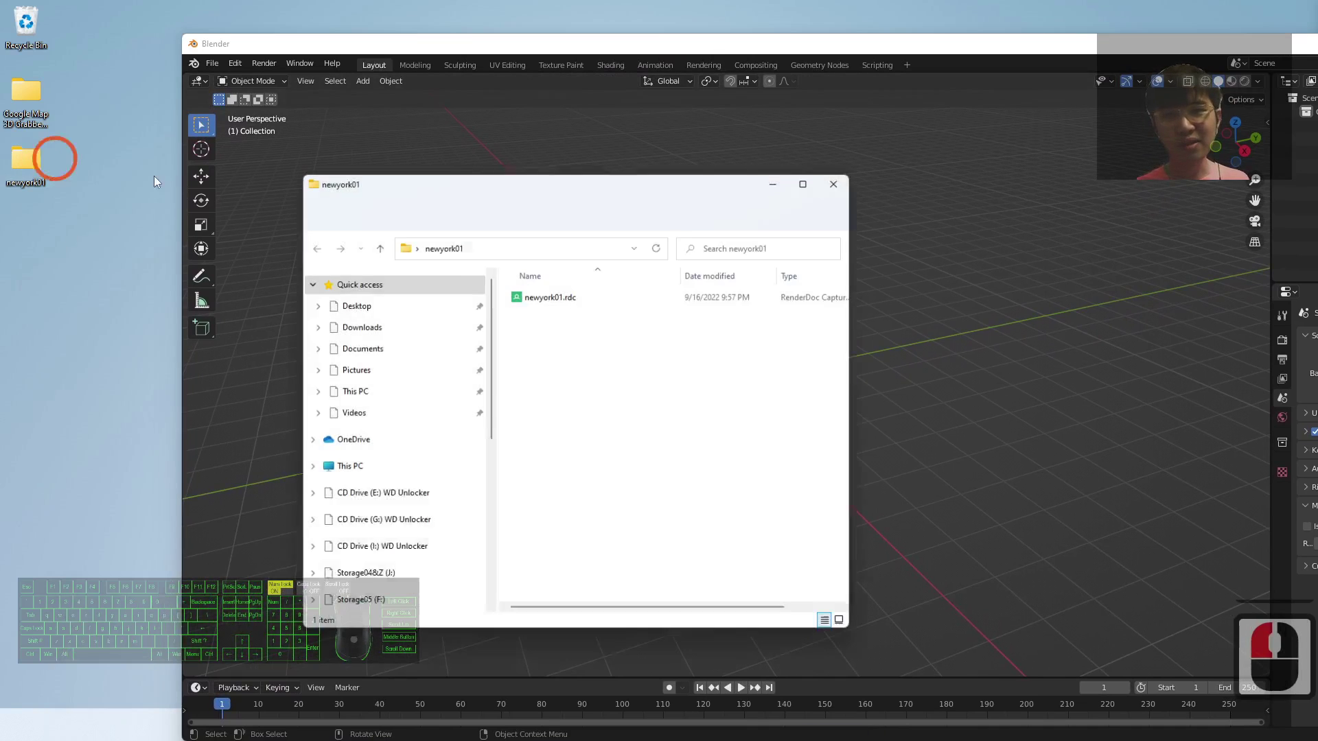
click(561, 322)
click(842, 177)
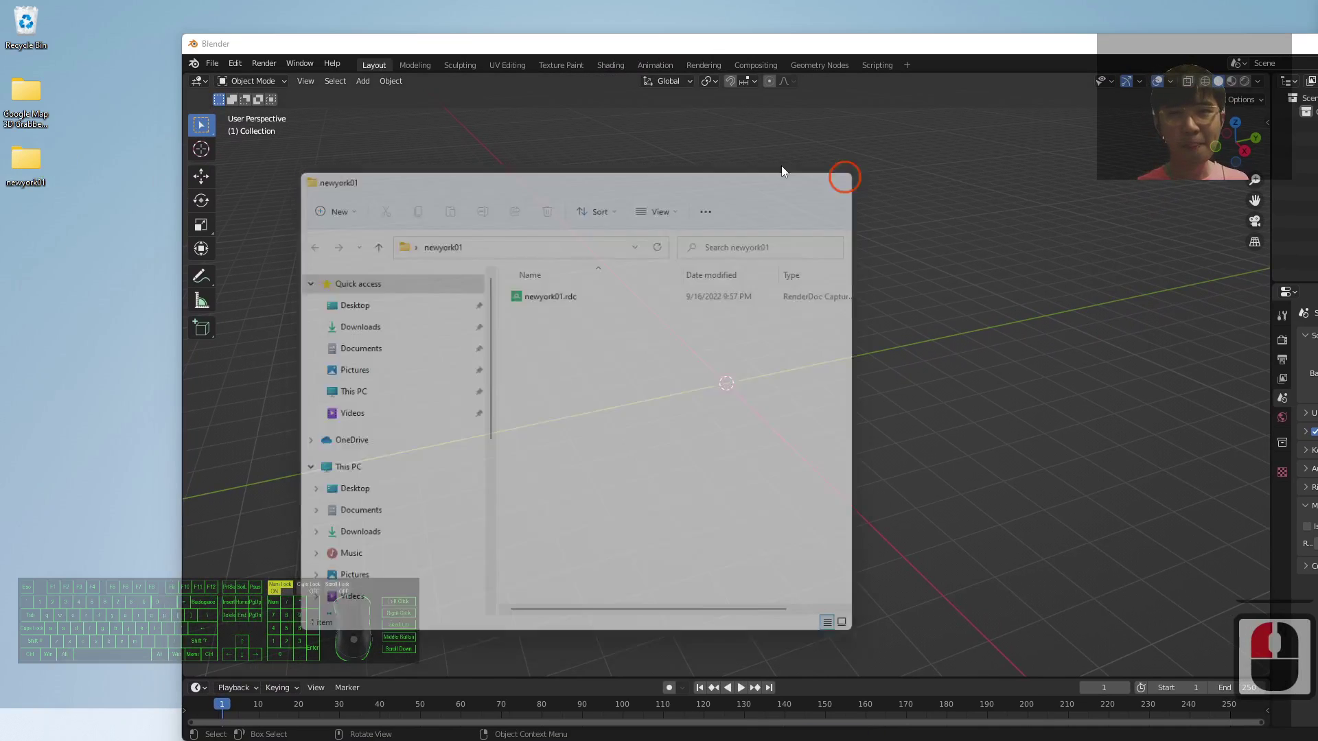
Step: Open Blender's add-on preferences and search the add-ons for "map"
click(195, 47)
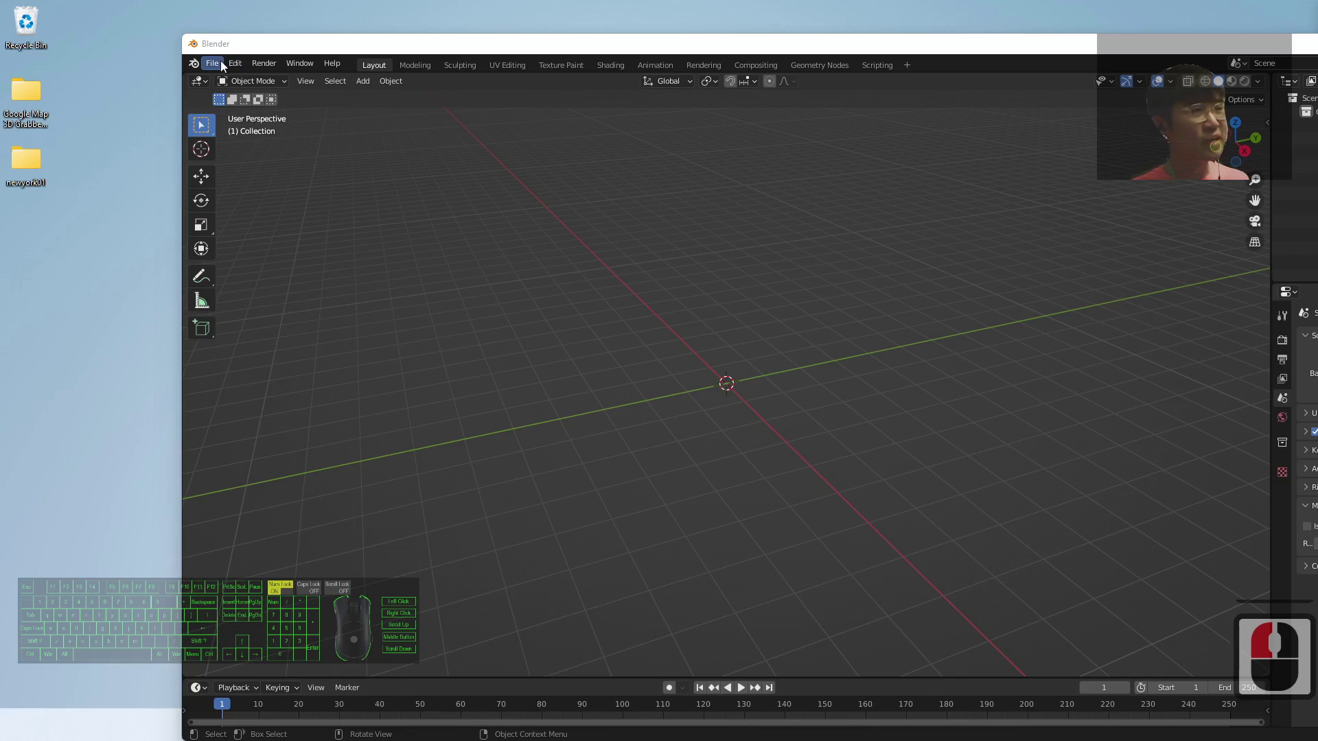
click(237, 64)
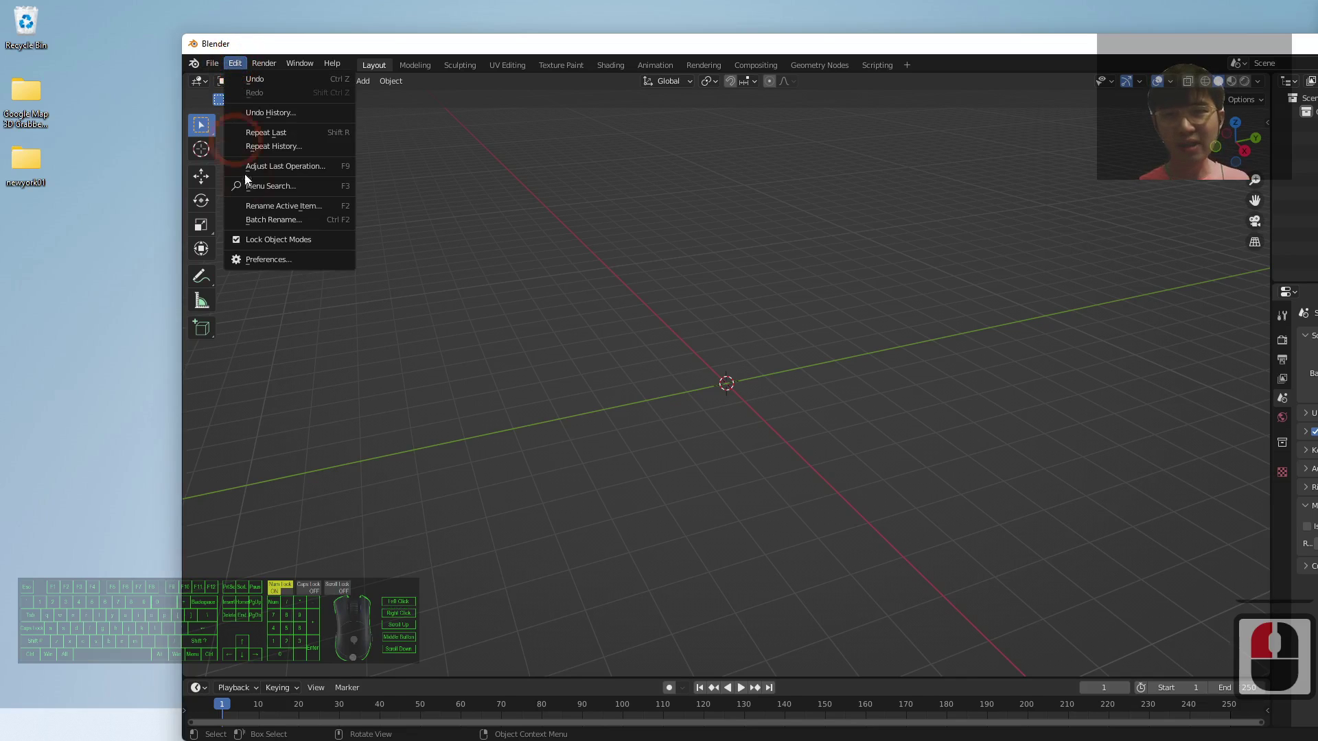
click(266, 259)
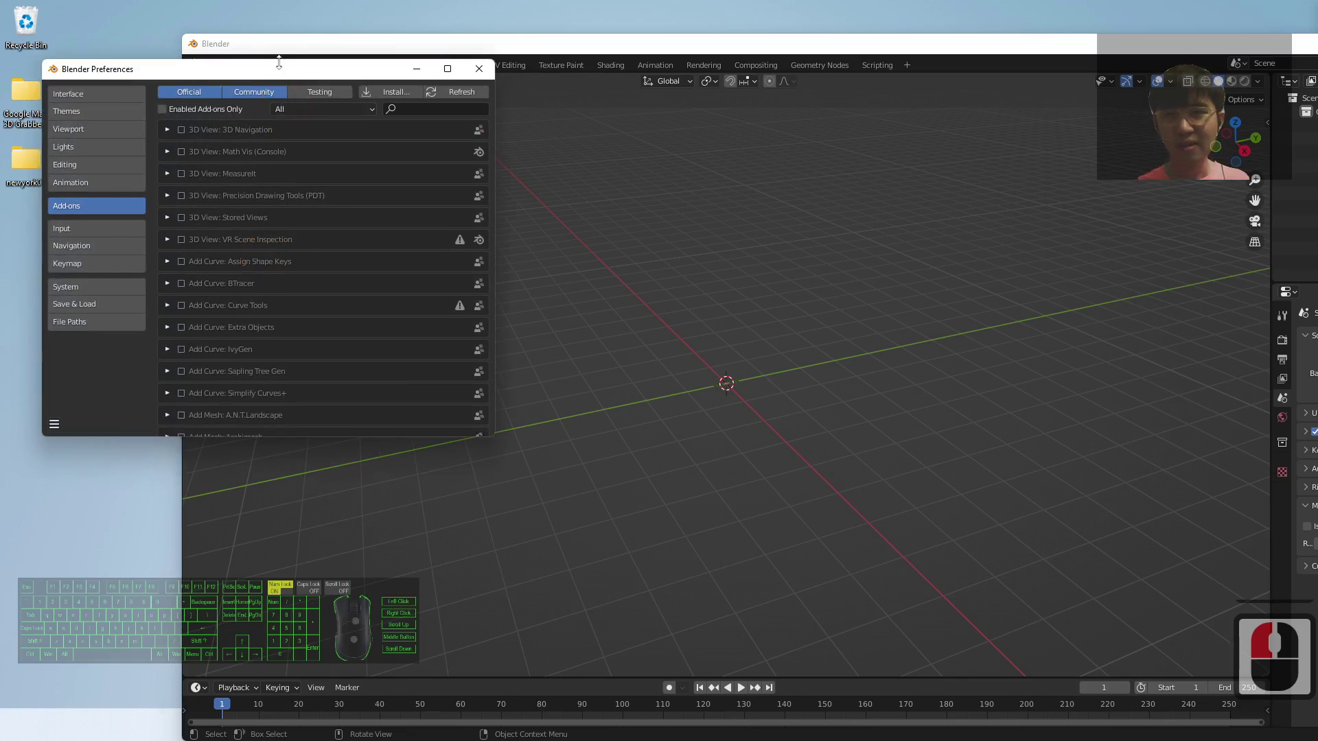
drag(279, 62, 538, 132)
click(305, 263)
click(379, 255)
click(633, 172)
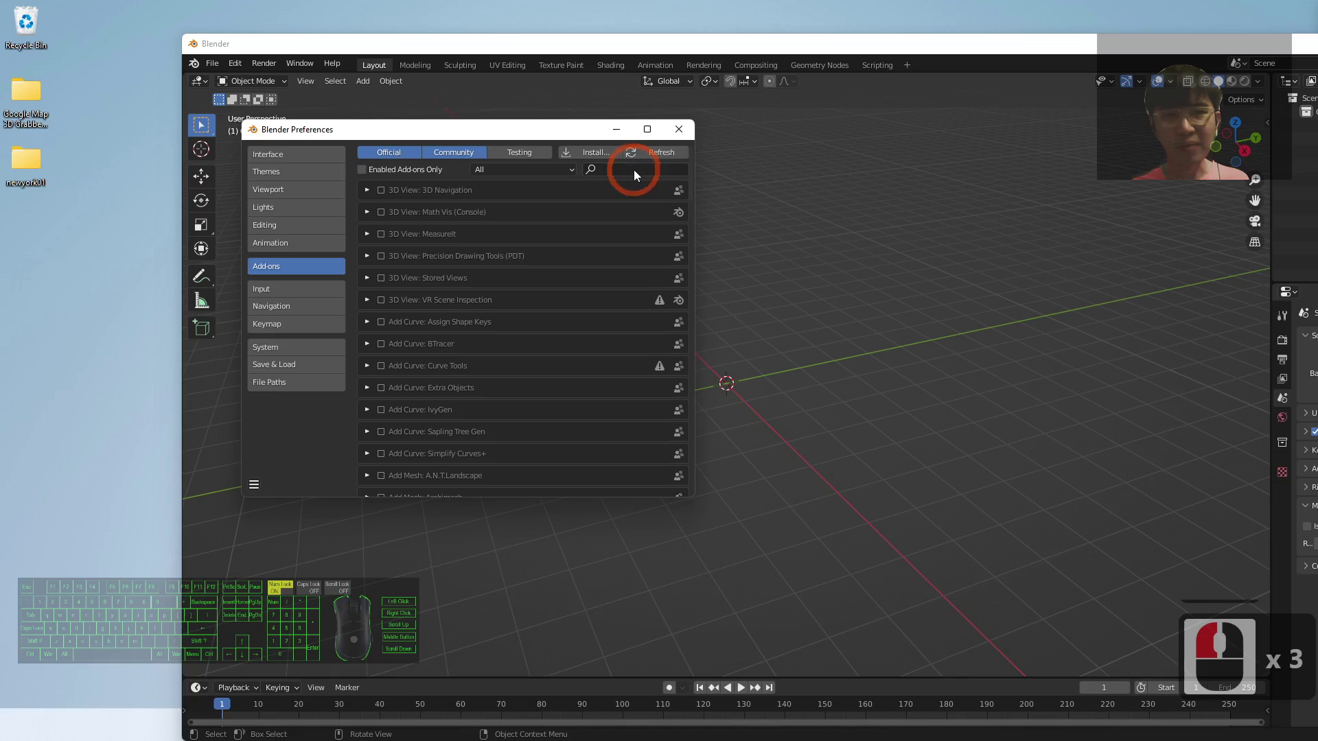
text(map)
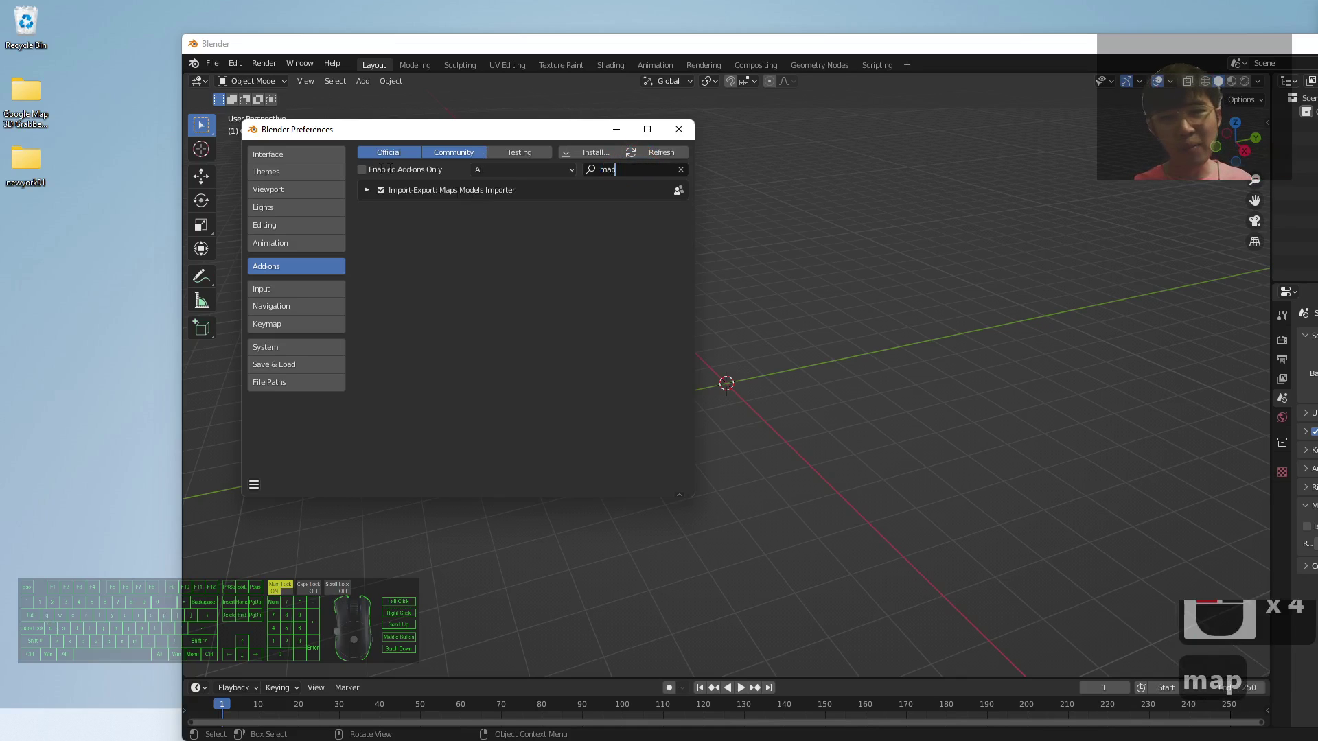
Step: Make sure the Import-Export: Maps Models Importer add-on is enabled and close the preferences
click(383, 192)
click(383, 192)
click(382, 191)
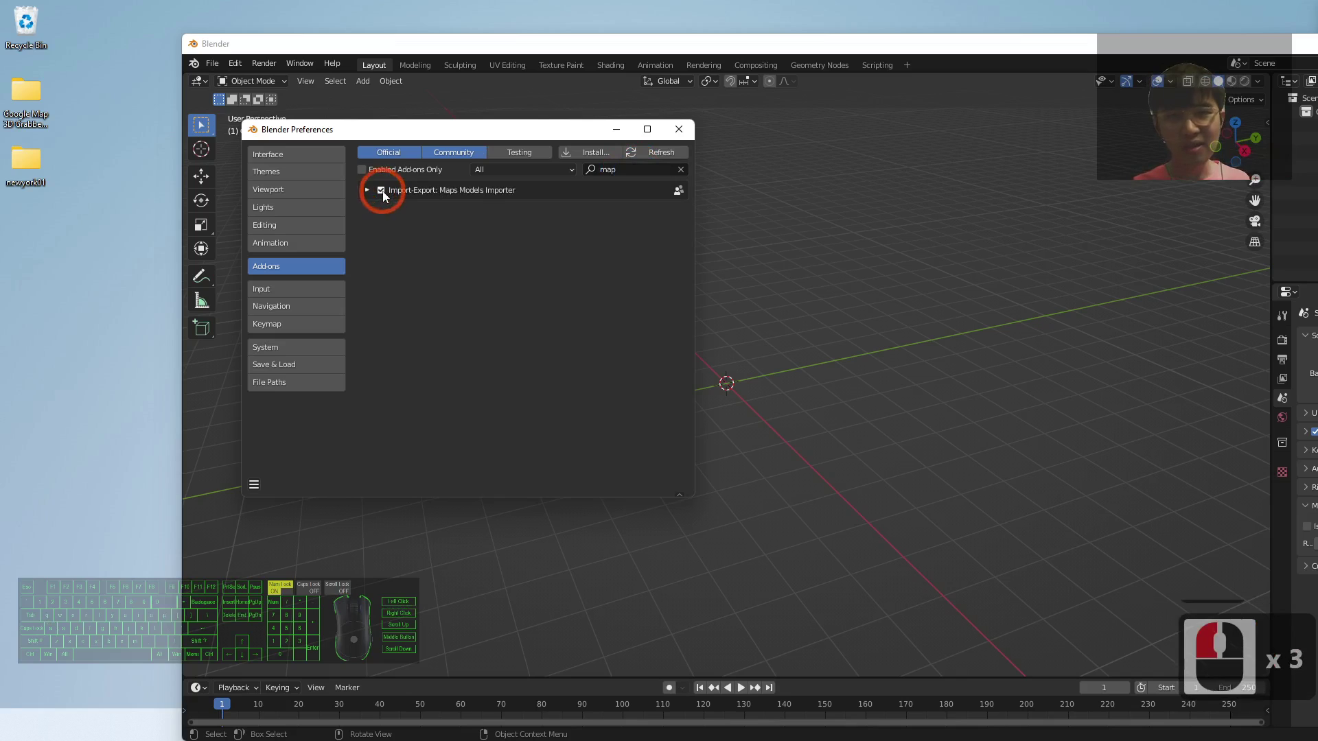
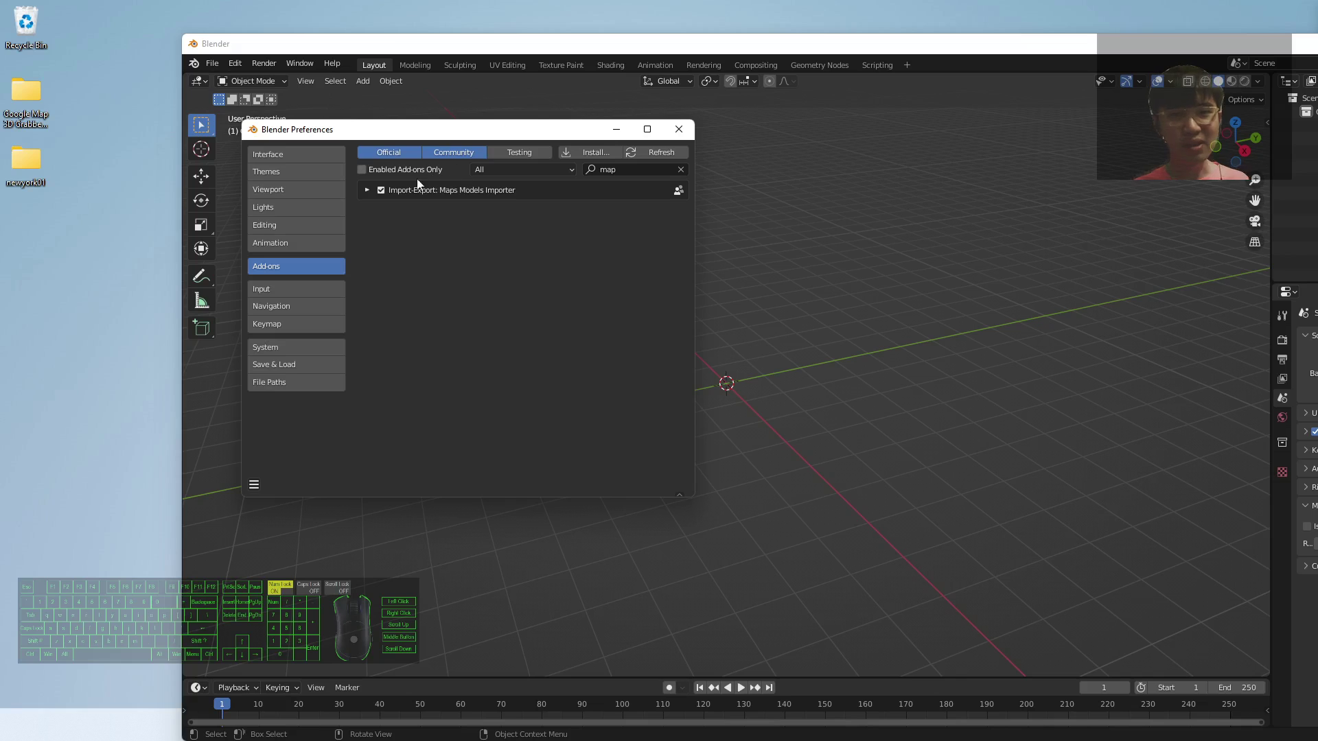
click(678, 129)
Step: Import newyork01.rdc from the newyork01 desktop folder as a Google Maps Capture
click(242, 32)
click(212, 63)
click(236, 256)
click(416, 413)
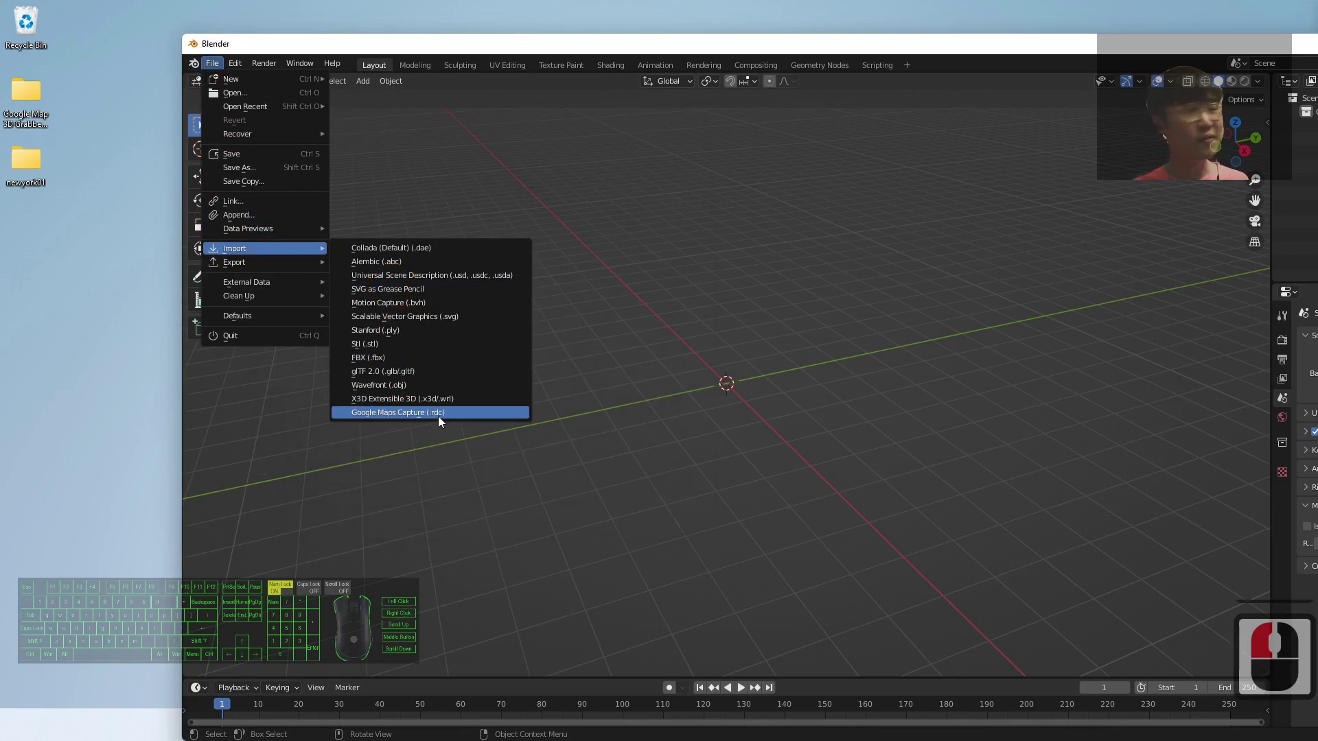
click(425, 414)
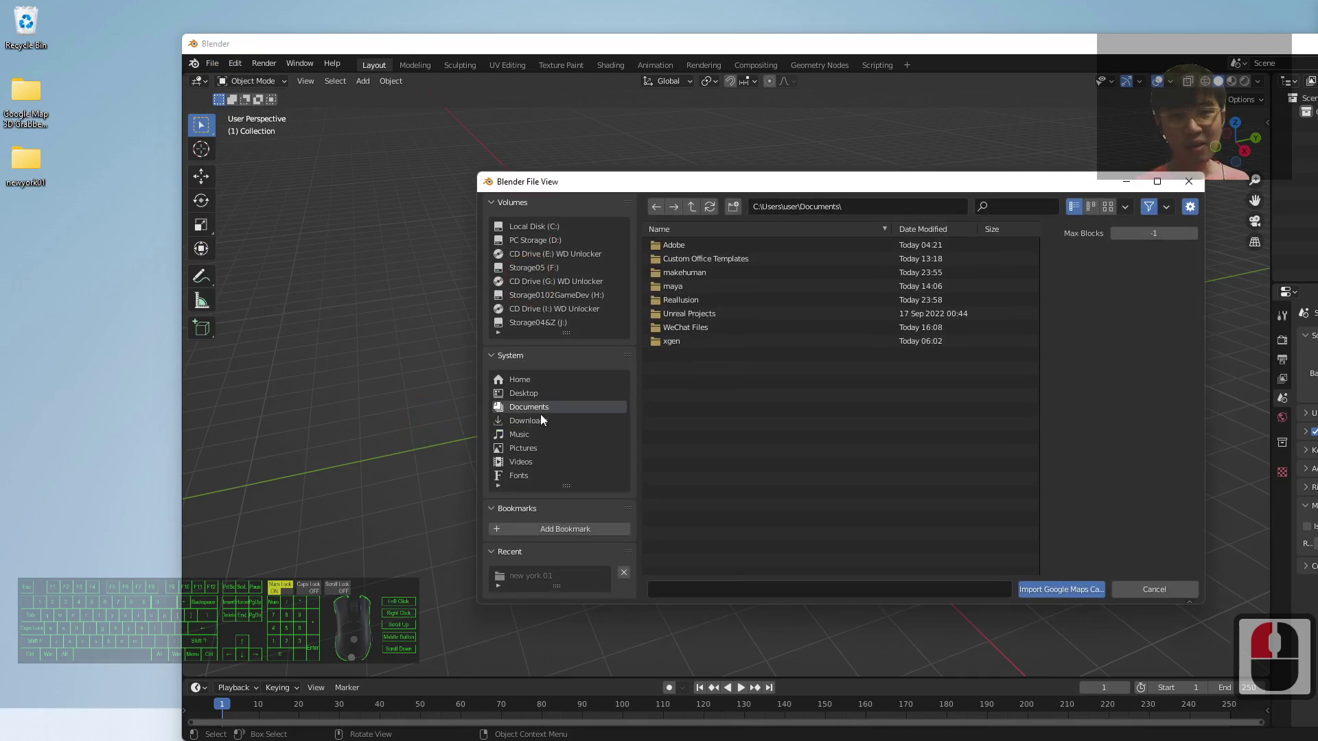
click(523, 398)
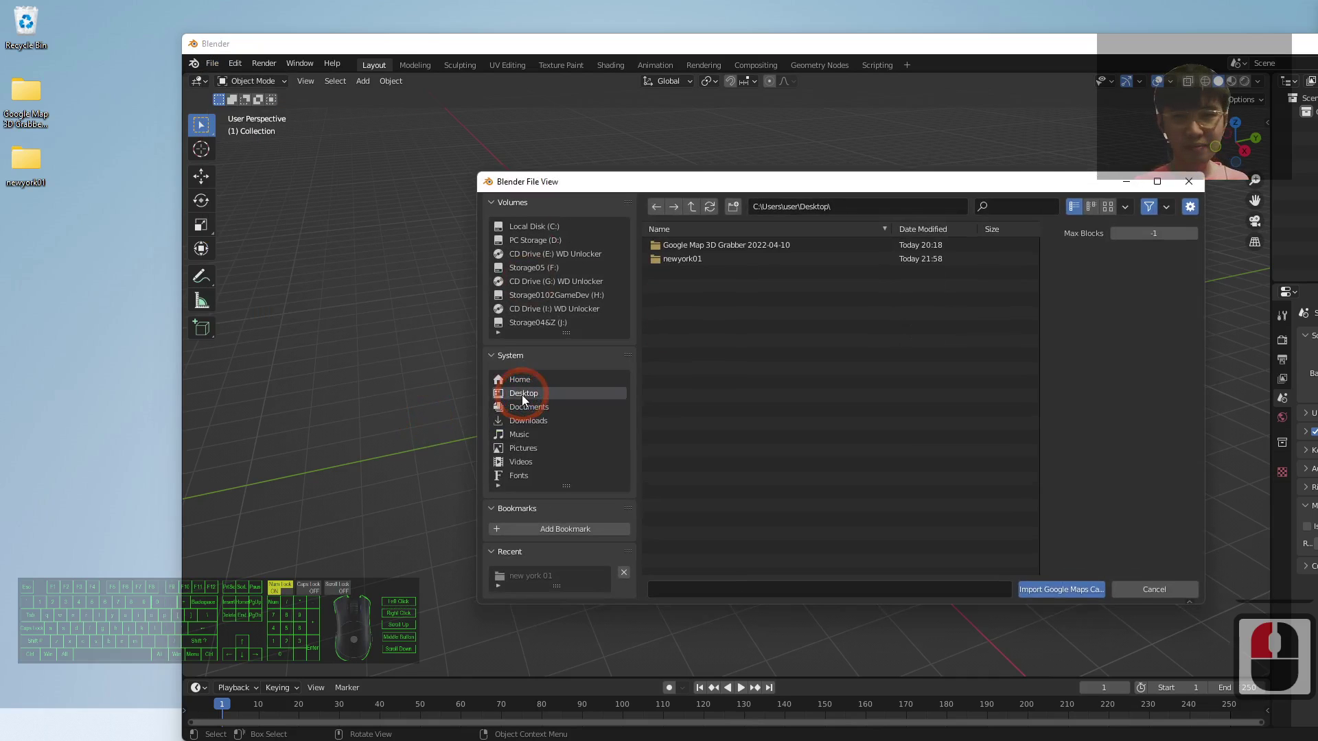
double_click(685, 261)
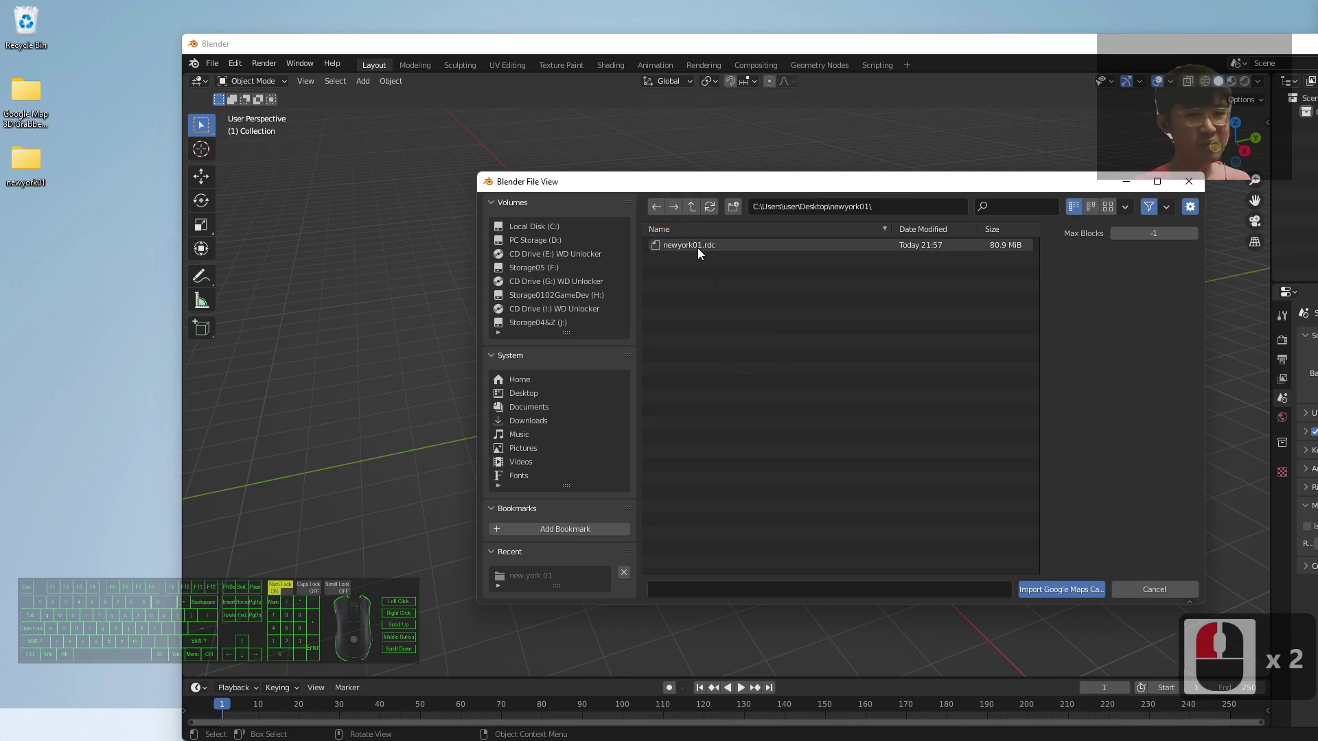
double_click(697, 249)
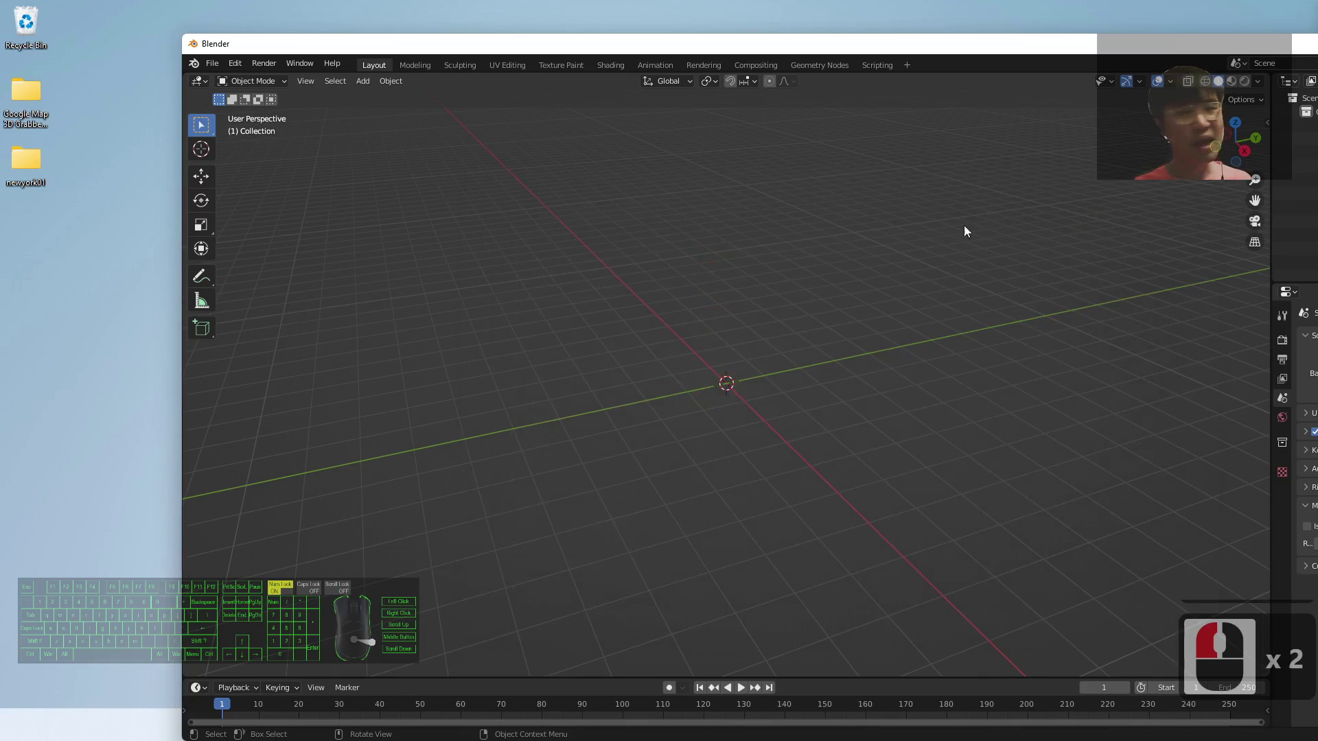
Step: Examine the imported city geometry in the viewport, both close up and from above
click(609, 37)
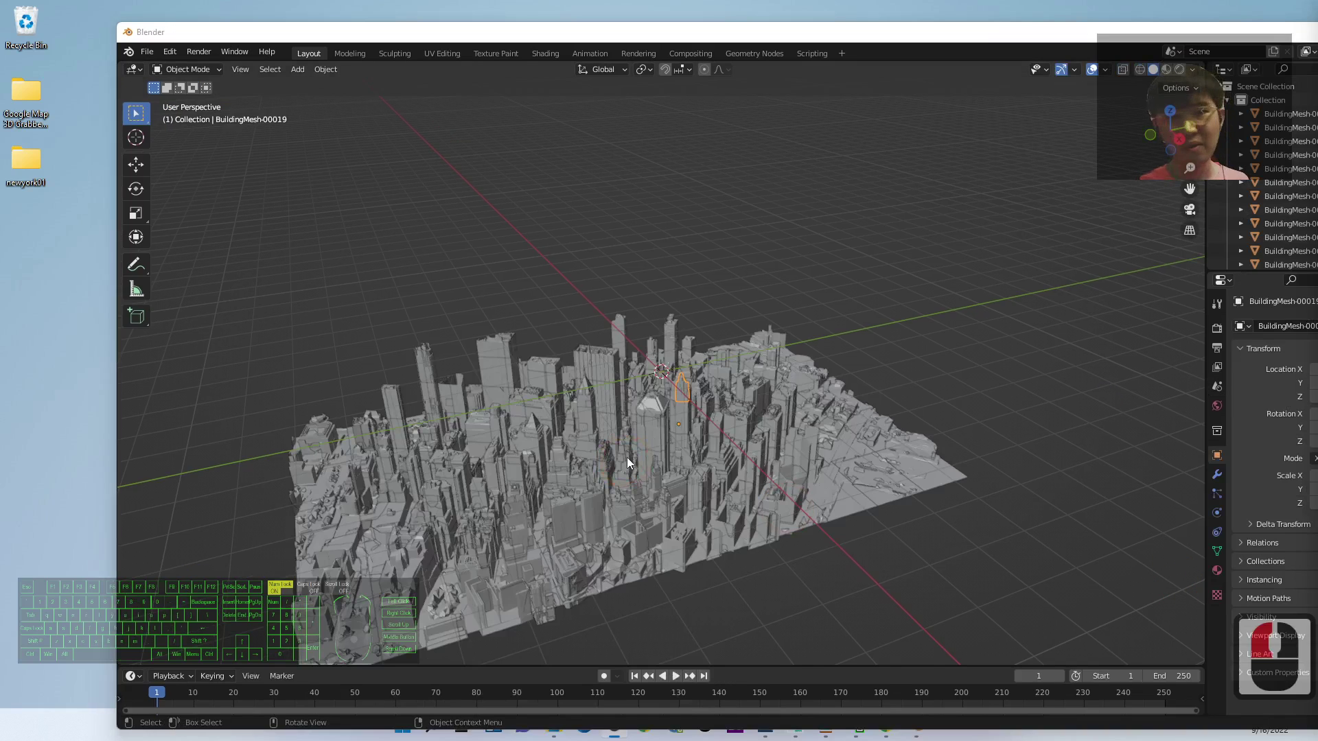
scroll(627, 457, up, 3)
scroll(628, 459, down, 5)
scroll(624, 477, up, 9)
scroll(612, 525, down, 10)
middle_drag(724, 582, 768, 483)
scroll(771, 504, up, 3)
middle_drag(856, 492, 905, 332)
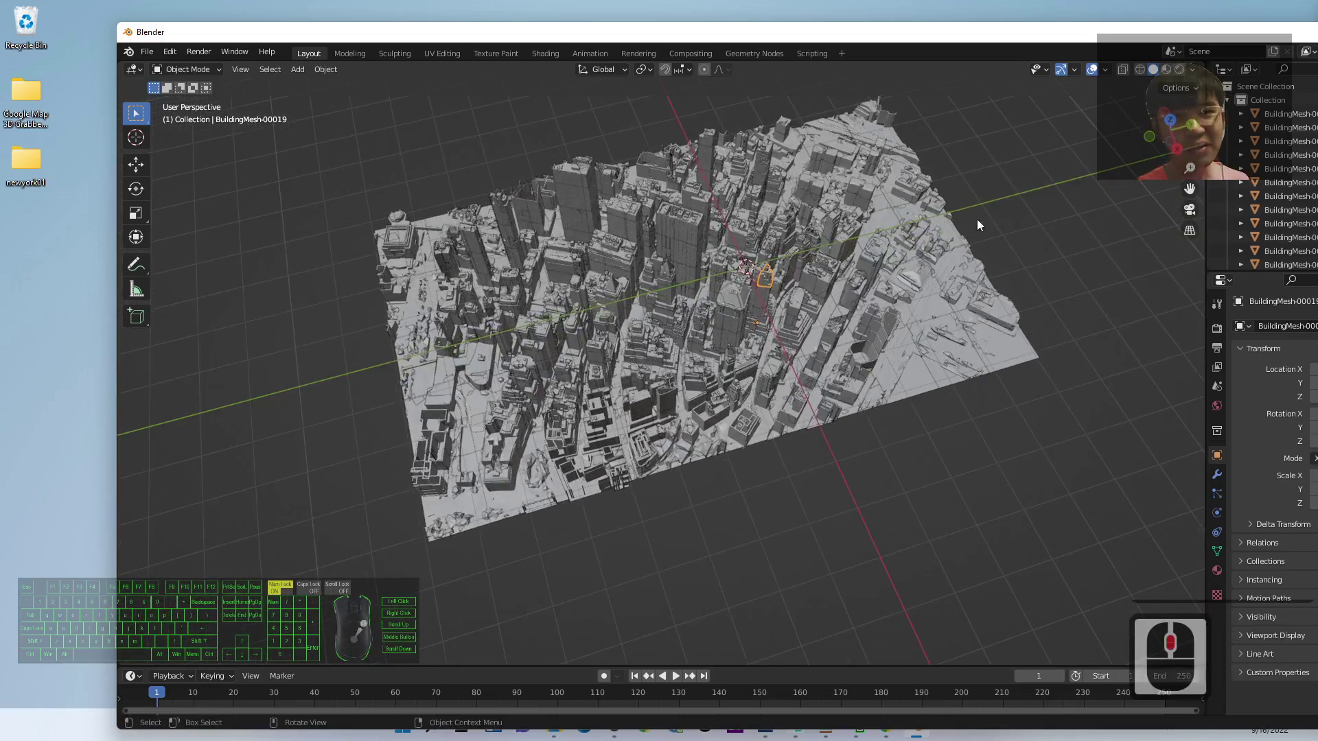
Step: Switch the viewport to Material Preview shading and inspect the textured buildings
click(1167, 69)
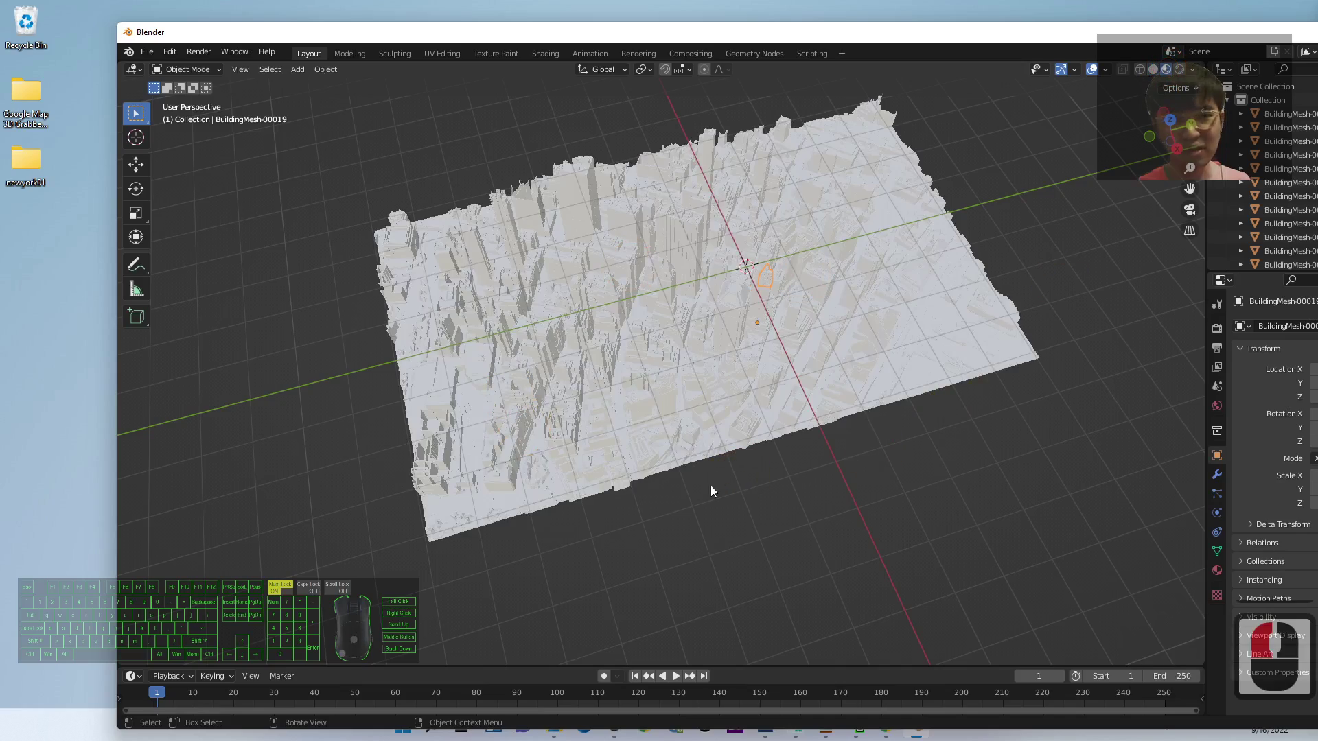
middle_drag(369, 555, 504, 446)
scroll(512, 480, up, 5)
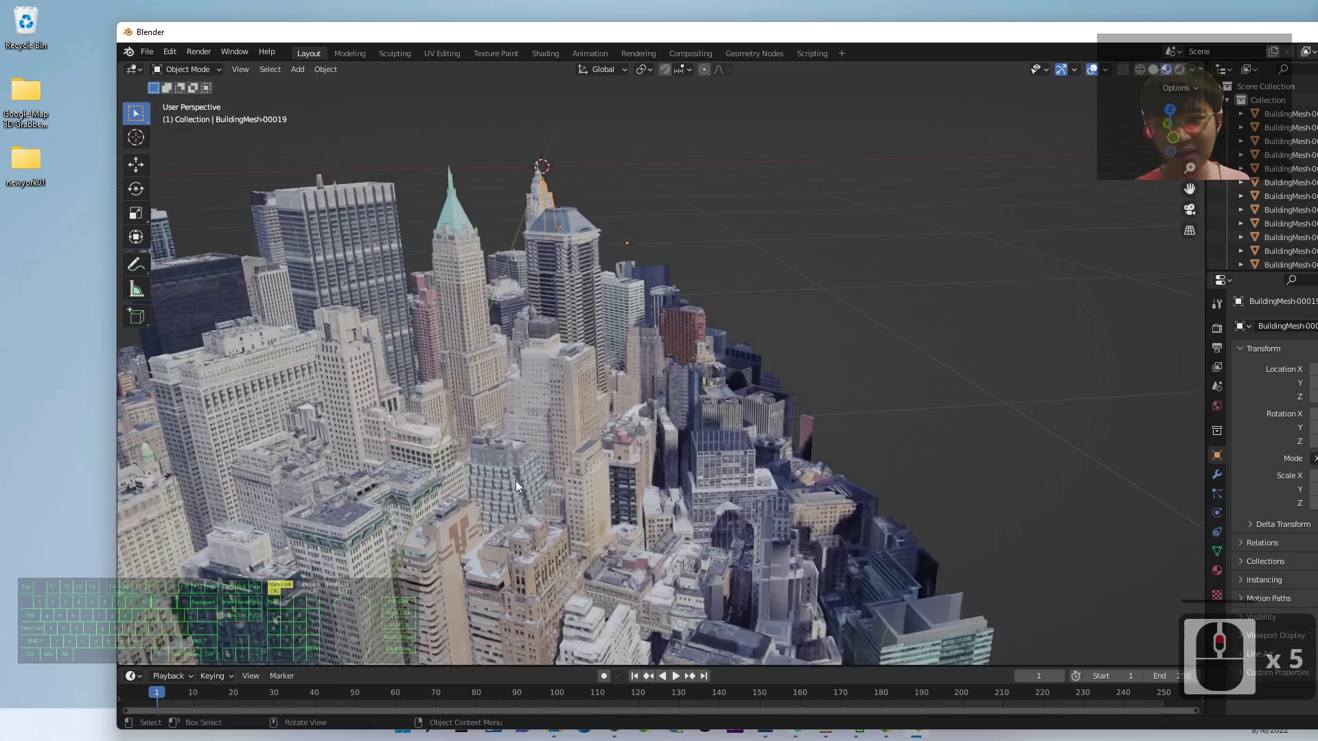
middle_drag(764, 448, 593, 511)
scroll(742, 409, down, 6)
Step: Select all the building meshes of the city and join them into one object
middle_drag(741, 409, 517, 430)
shift+middle_drag(958, 406, 970, 210)
drag(855, 272, 309, 540)
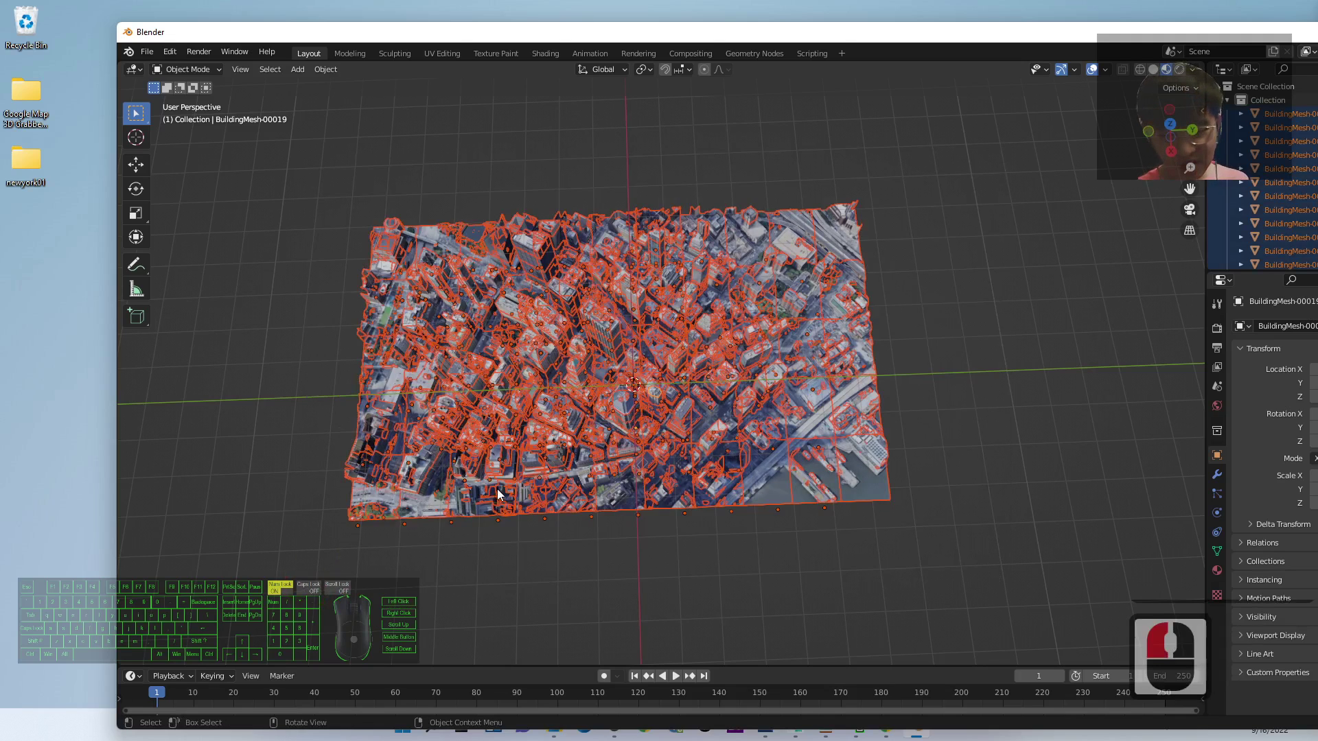
key(ctrl+j)
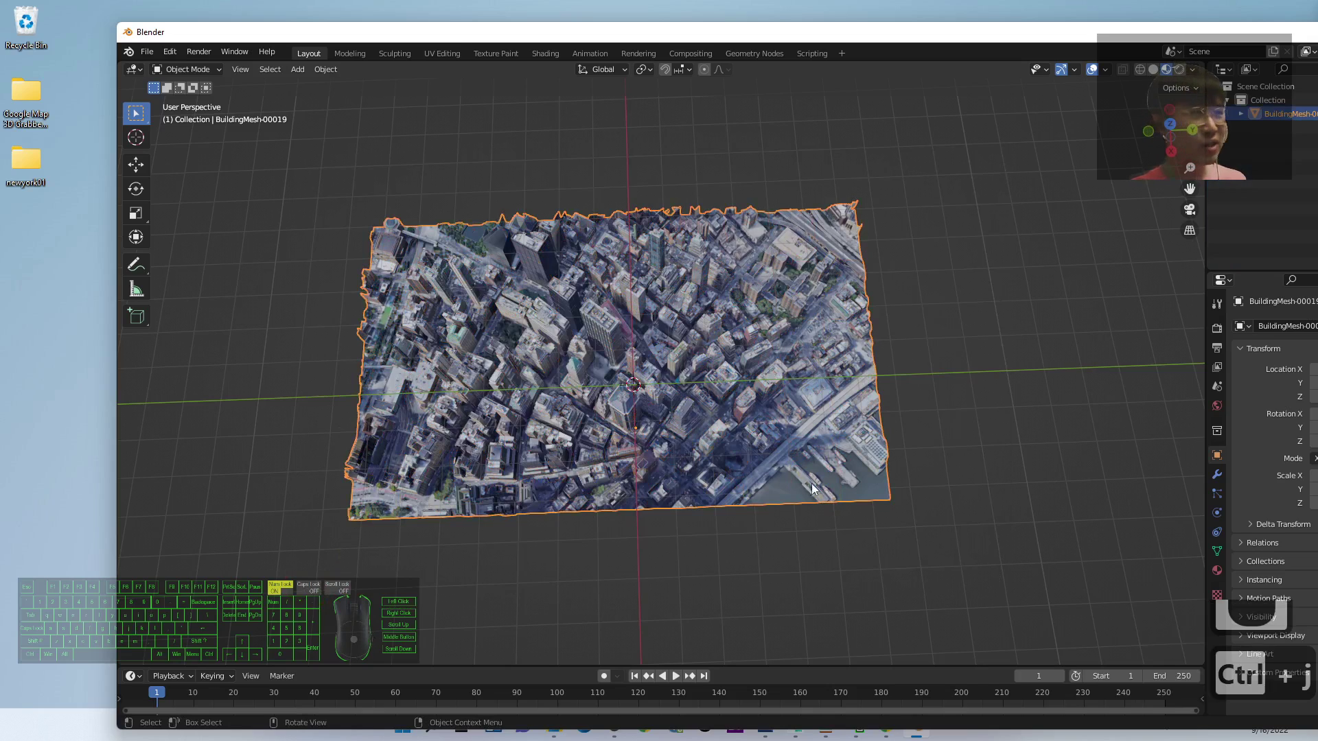
middle_drag(743, 607, 749, 502)
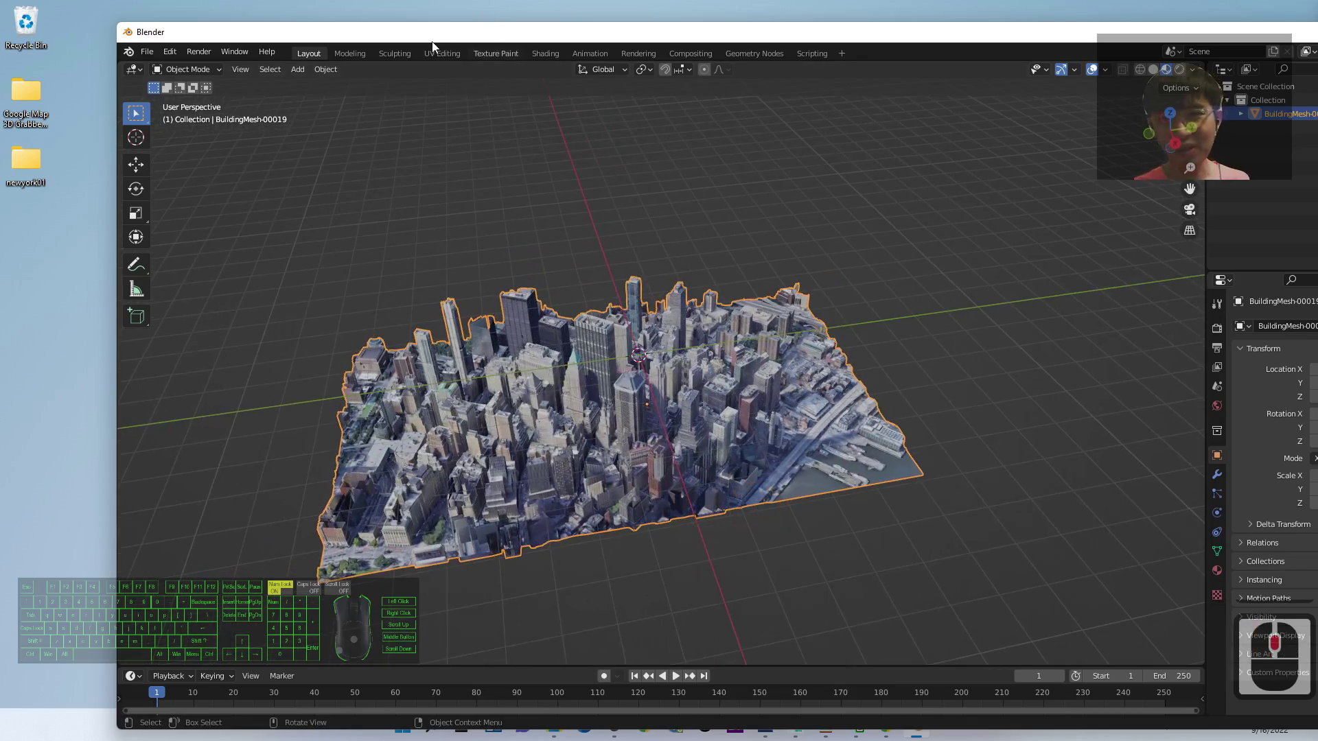
Step: Maximize the Blender window, look briefly at Maya 2022, and return to Blender with its window restored
drag(433, 35, 335, 4)
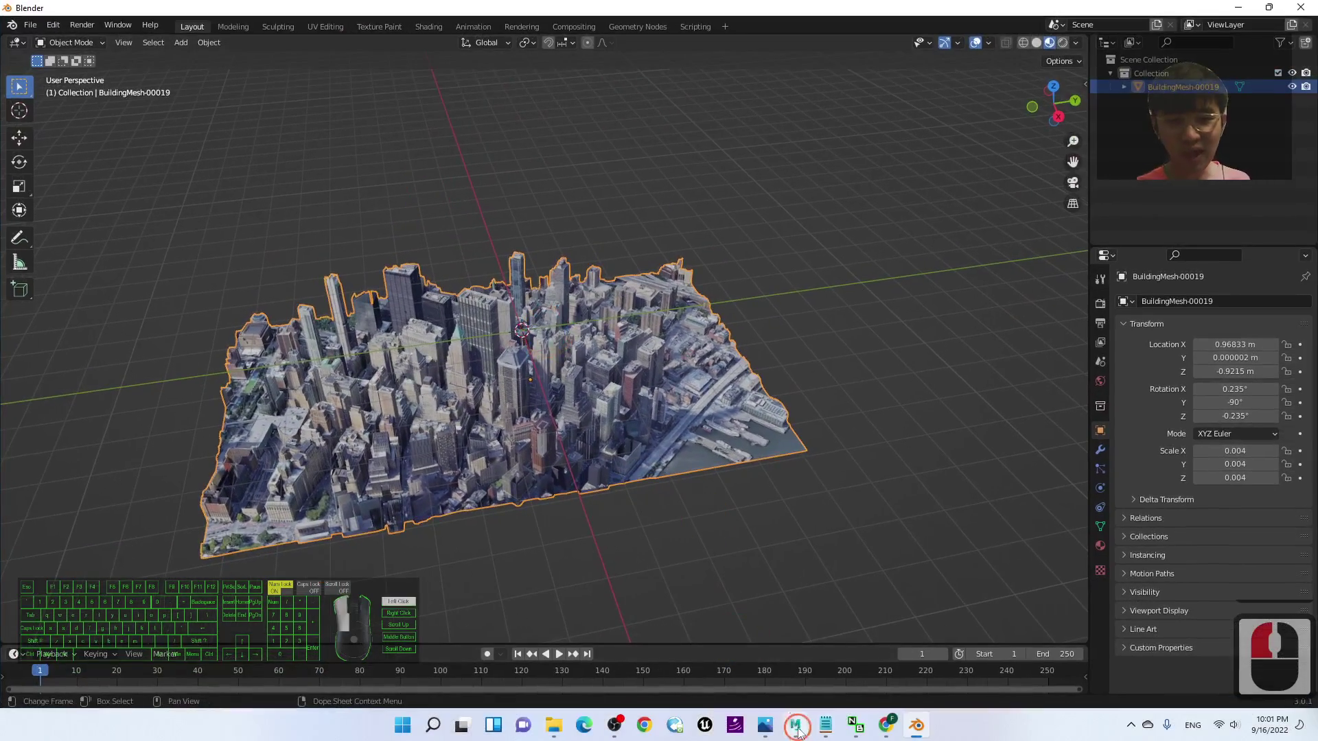
click(795, 725)
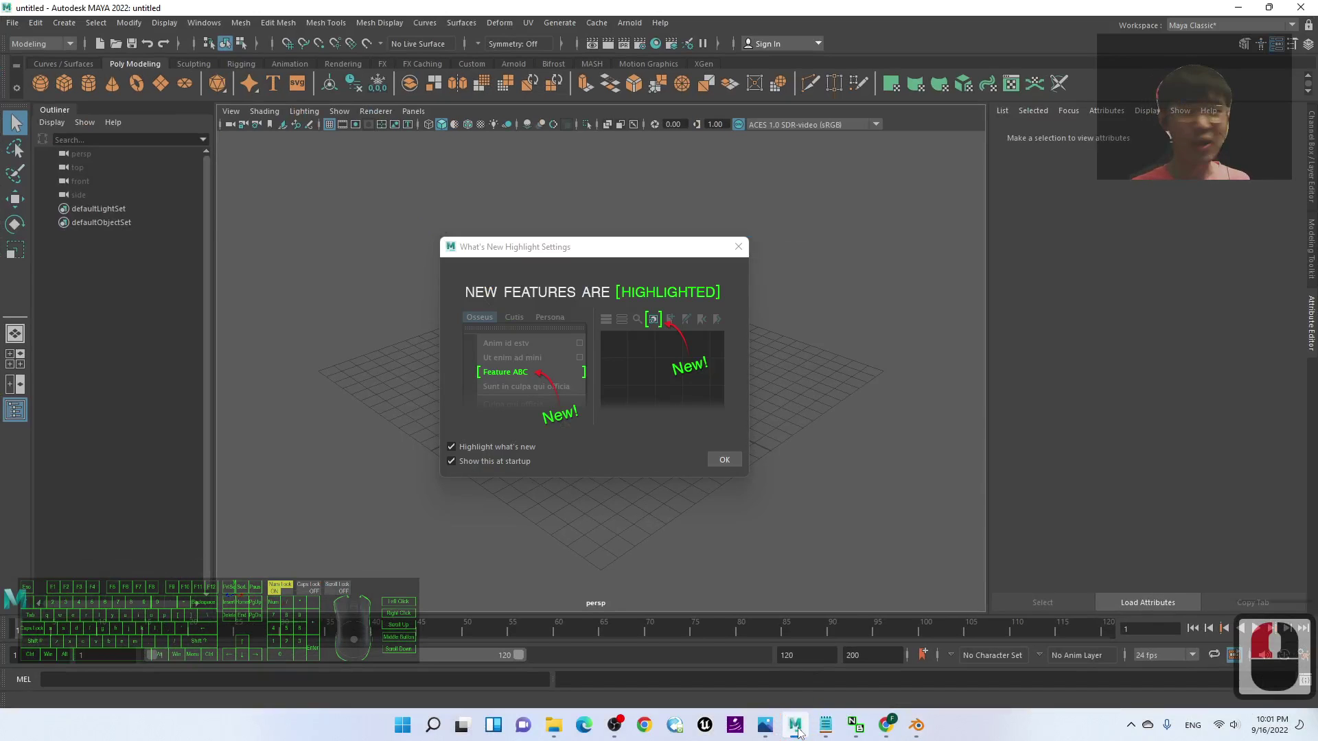
click(796, 729)
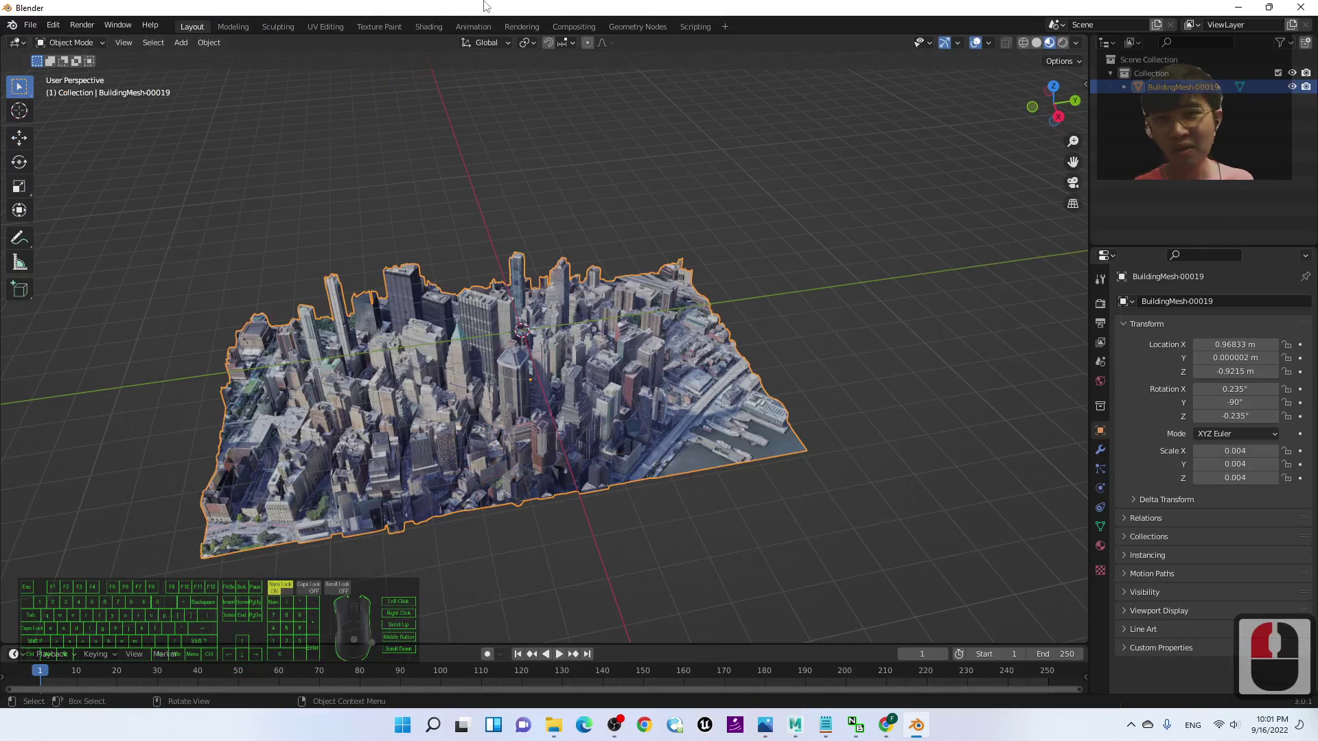
double_click(686, 7)
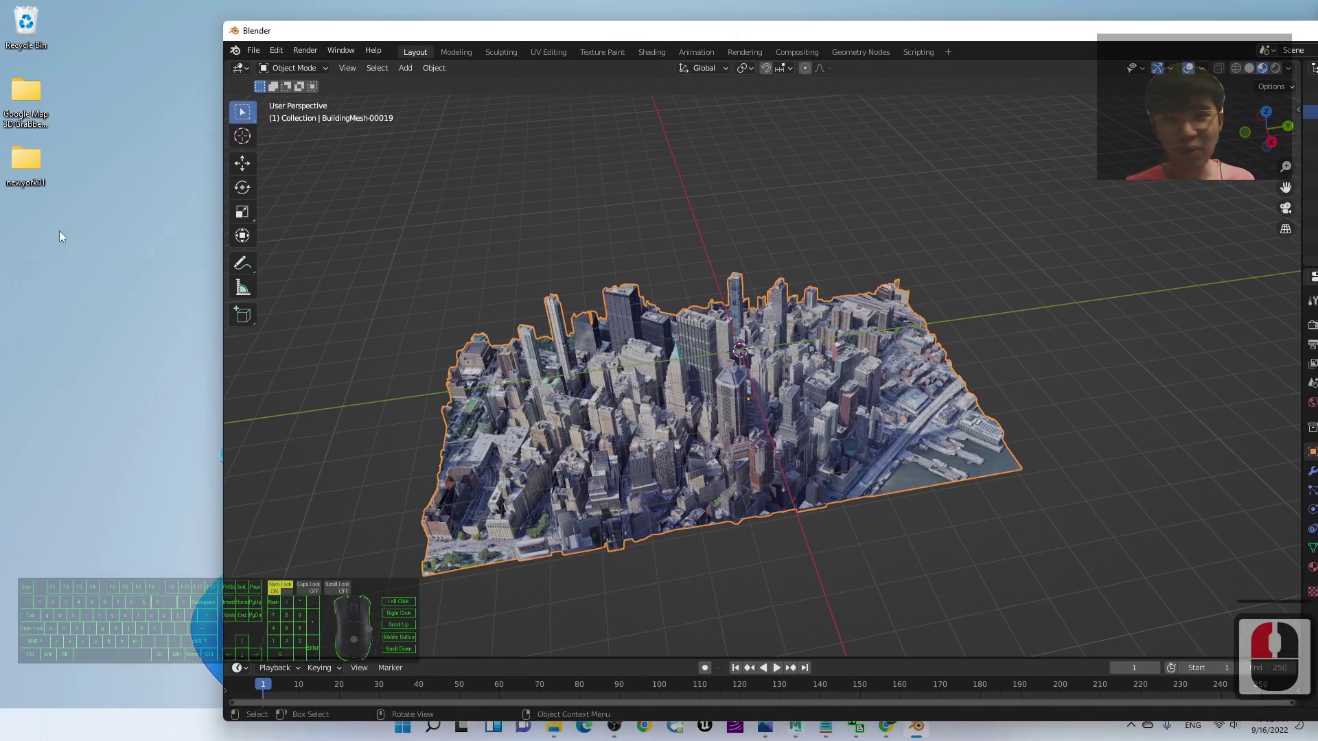
Step: Start an FBX export of the city with Path Mode set to Copy and Embed Textures enabled
click(253, 51)
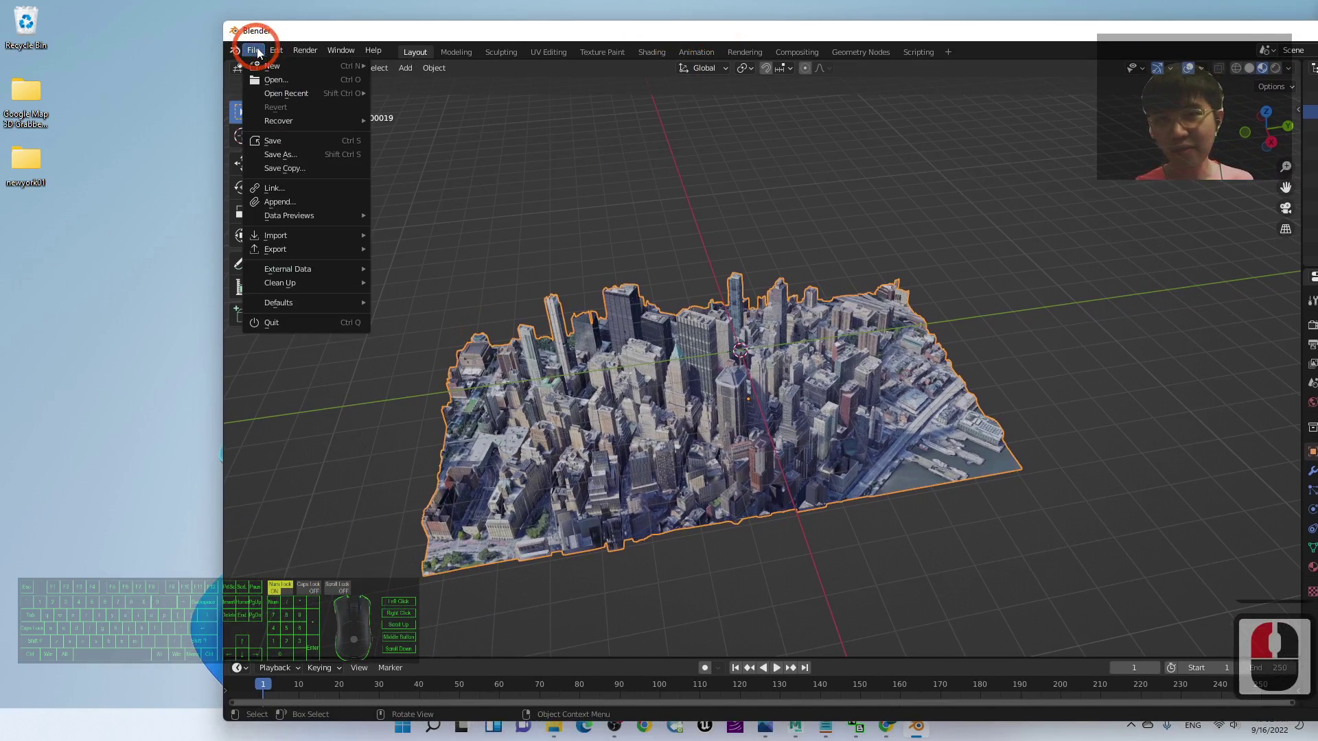
click(278, 252)
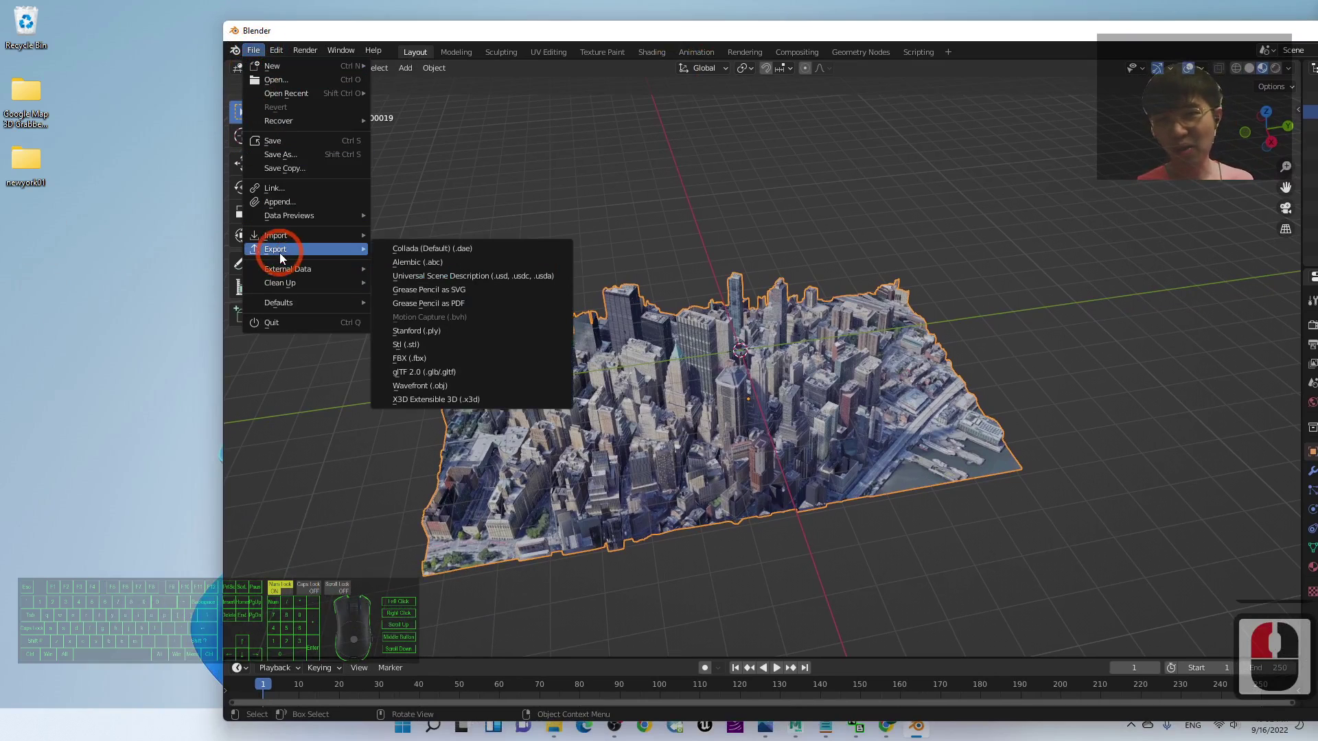
click(427, 358)
drag(863, 168, 594, 164)
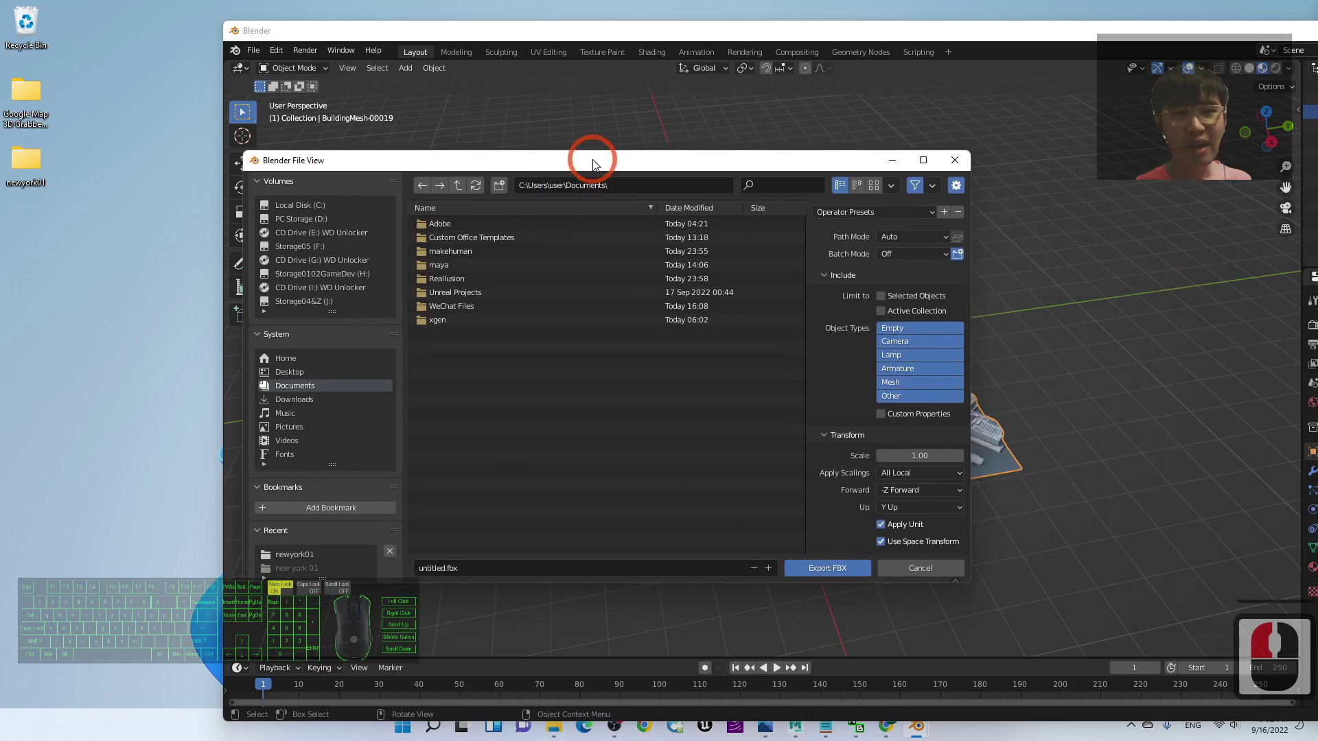
click(912, 238)
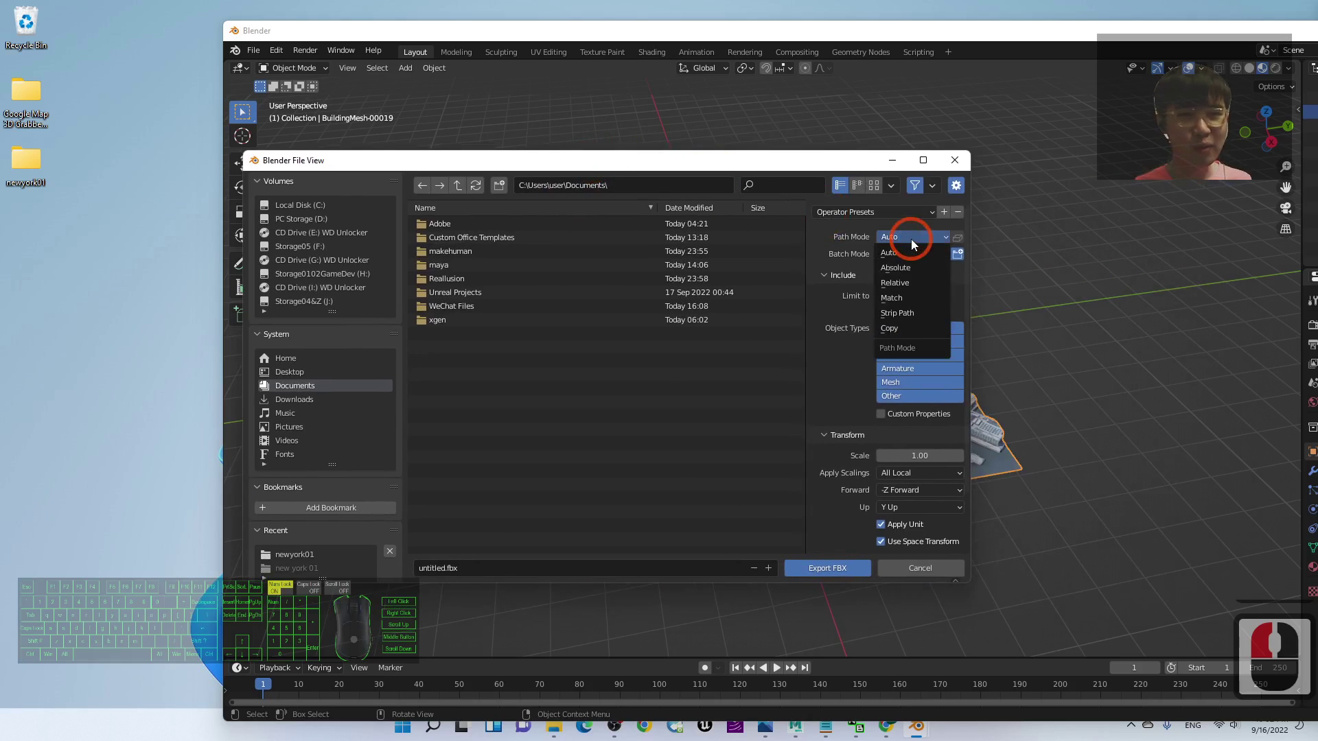
click(904, 328)
click(958, 240)
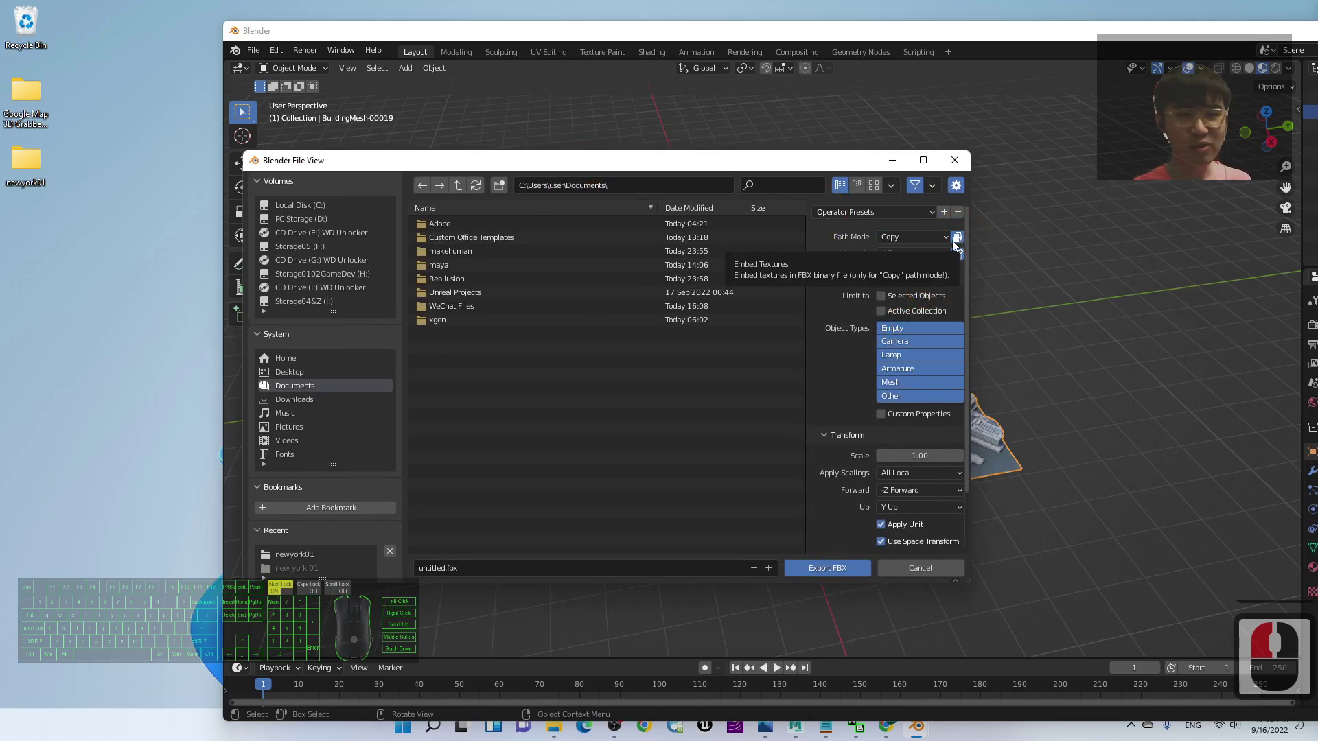
mouse_move(876, 160)
mouse_down()
mouse_move(543, 237)
mouse_move(759, 195)
mouse_move(866, 144)
mouse_up()
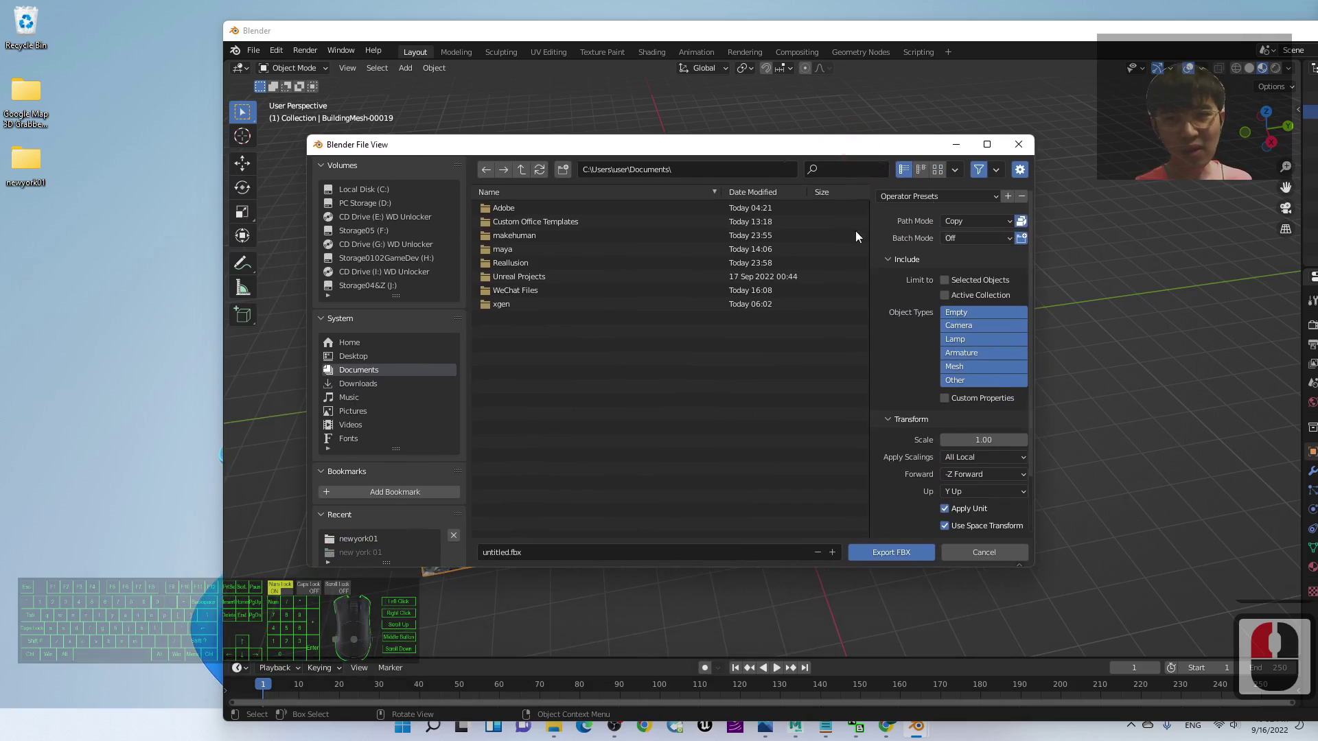
Step: Name the export file newyork01 and export the FBX into the newyork01 folder on the desktop
click(354, 355)
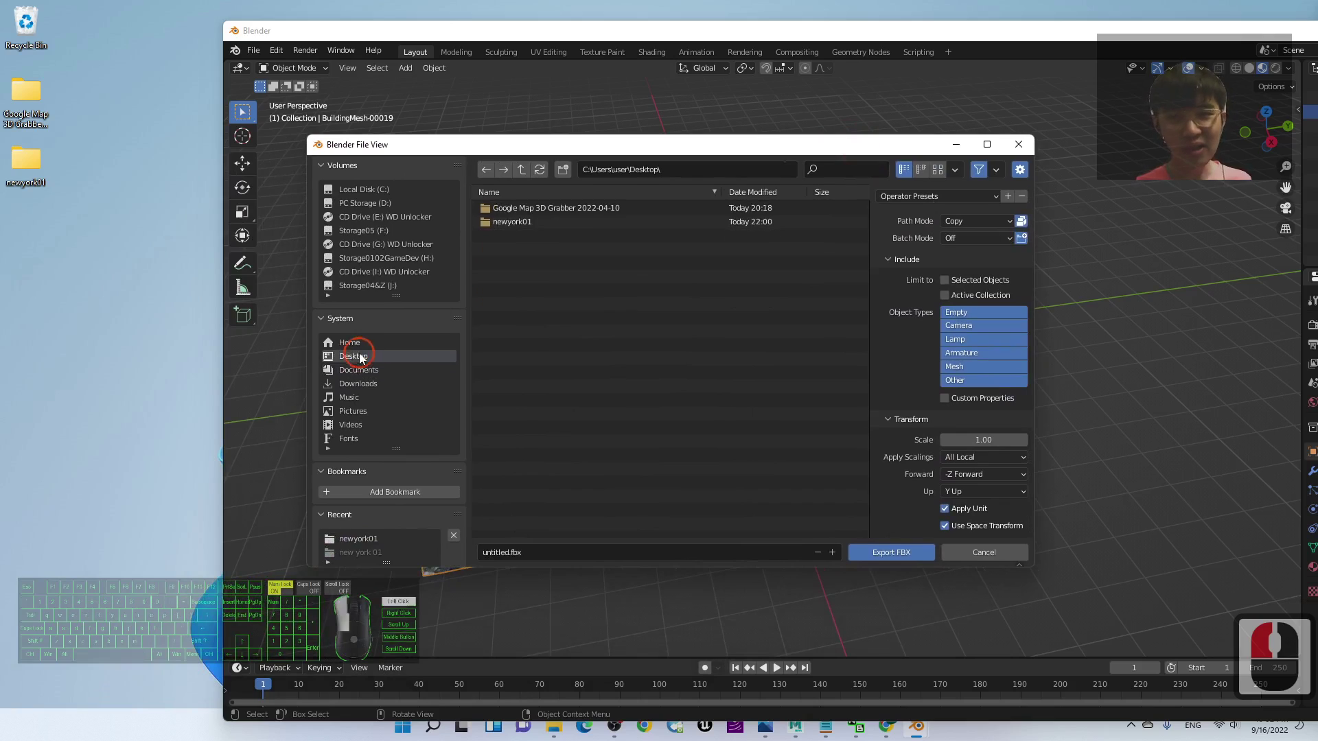
double_click(513, 223)
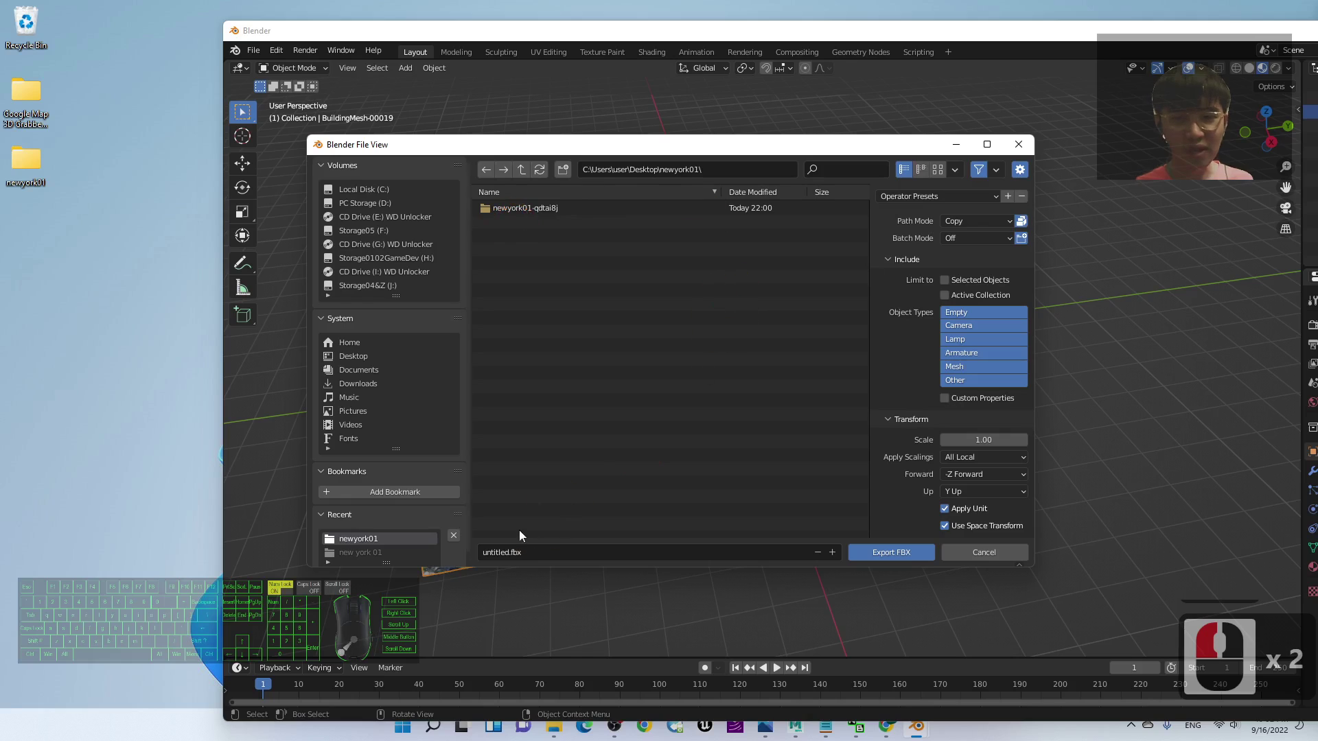
click(540, 554)
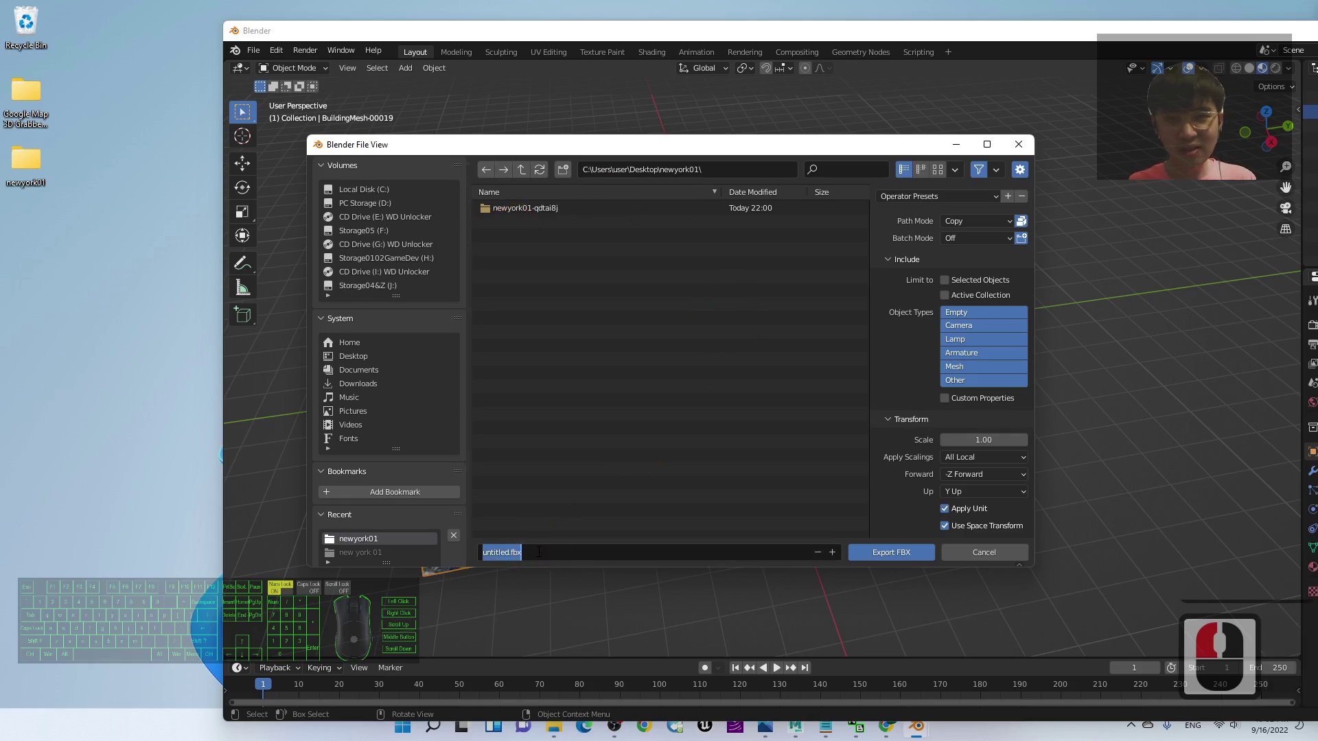
text(newo)
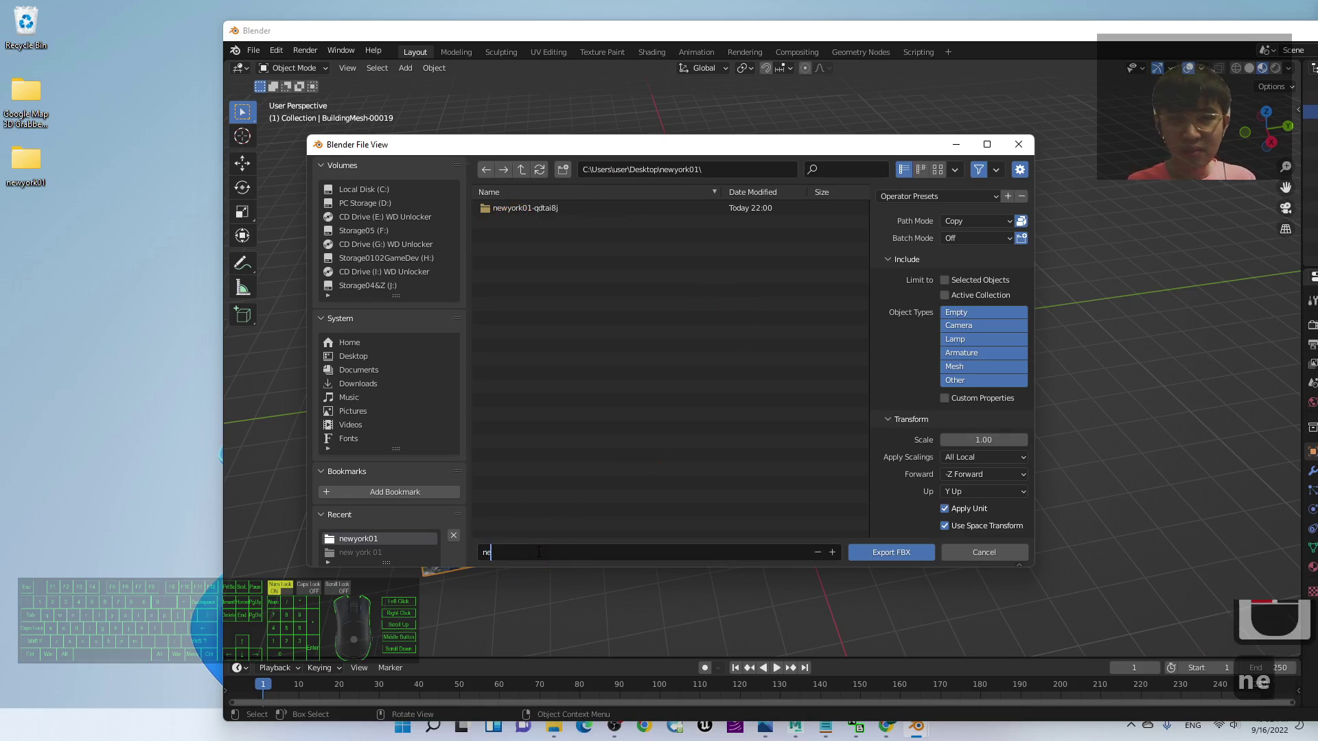
key(BackSpace)
text(york01)
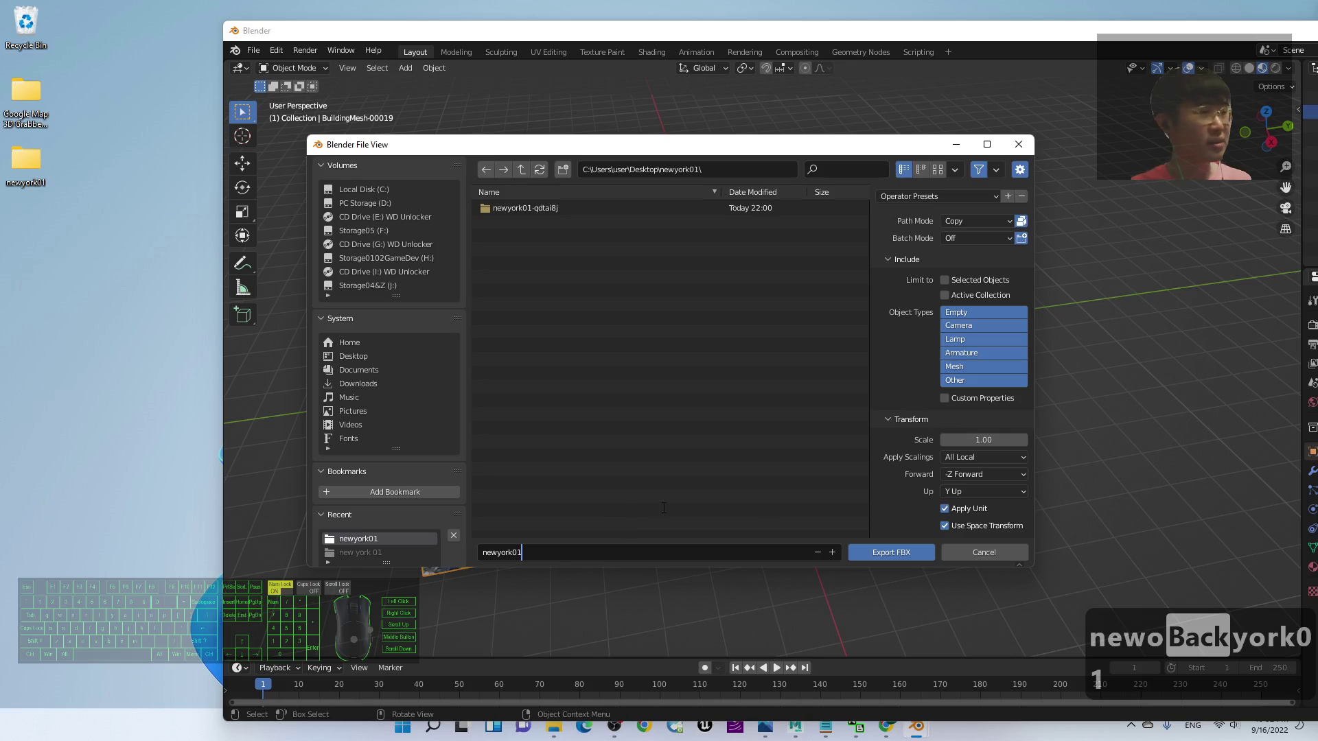
click(899, 554)
click(902, 554)
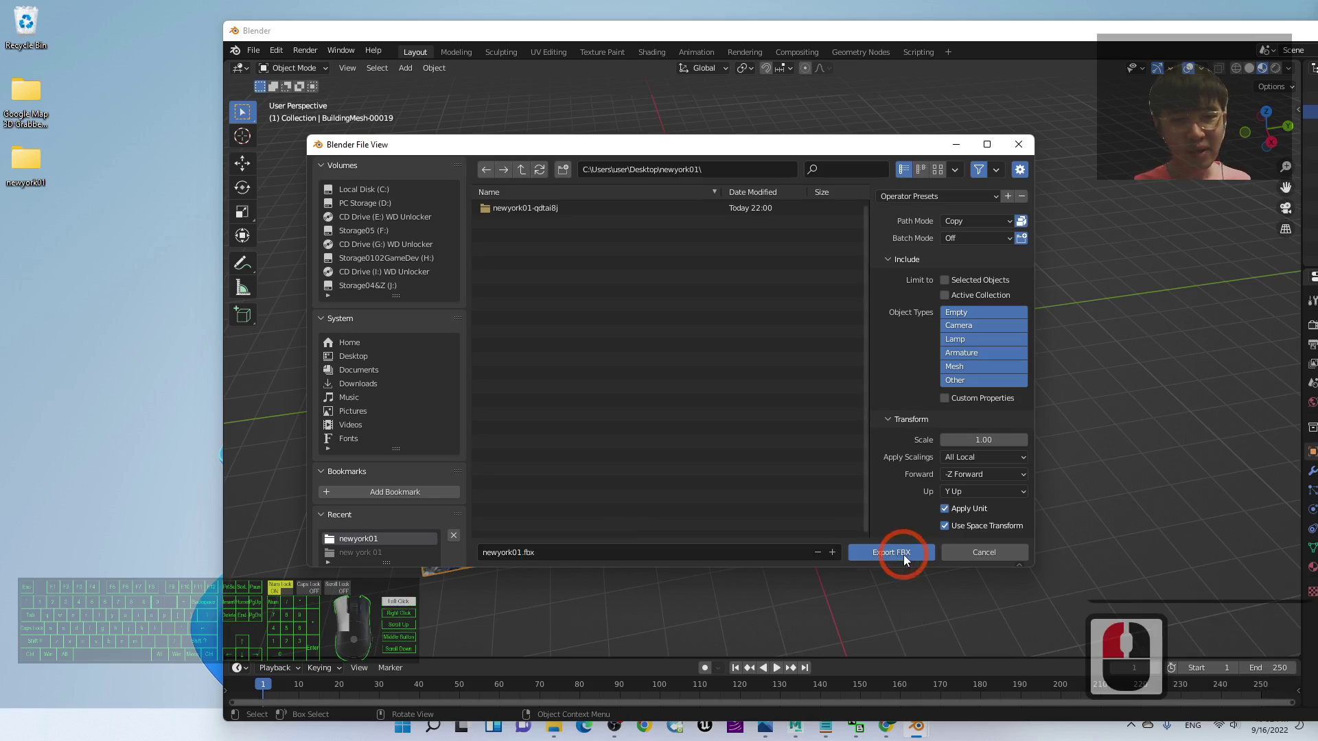
Step: Open newyork01.fbx from the newyork01 folder on the desktop in Autodesk FBX Review
double_click(36, 163)
drag(621, 205, 447, 154)
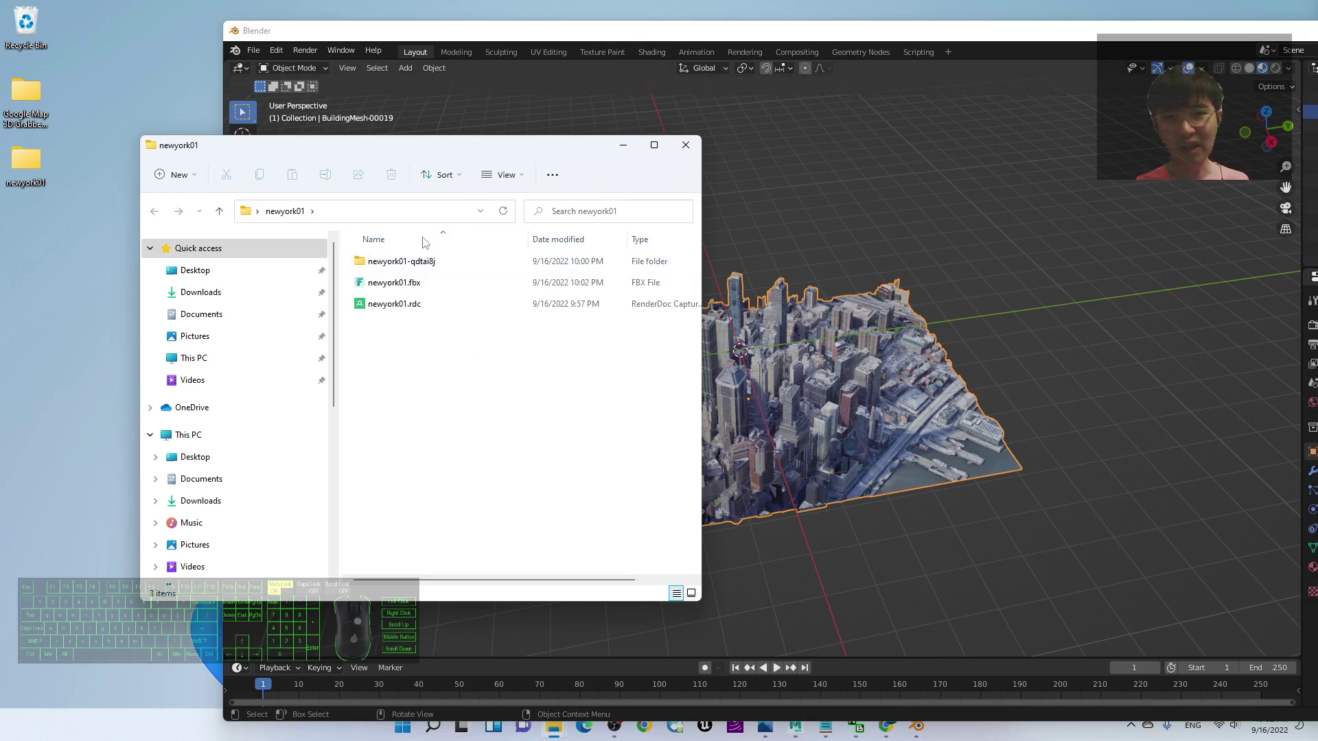
click(403, 287)
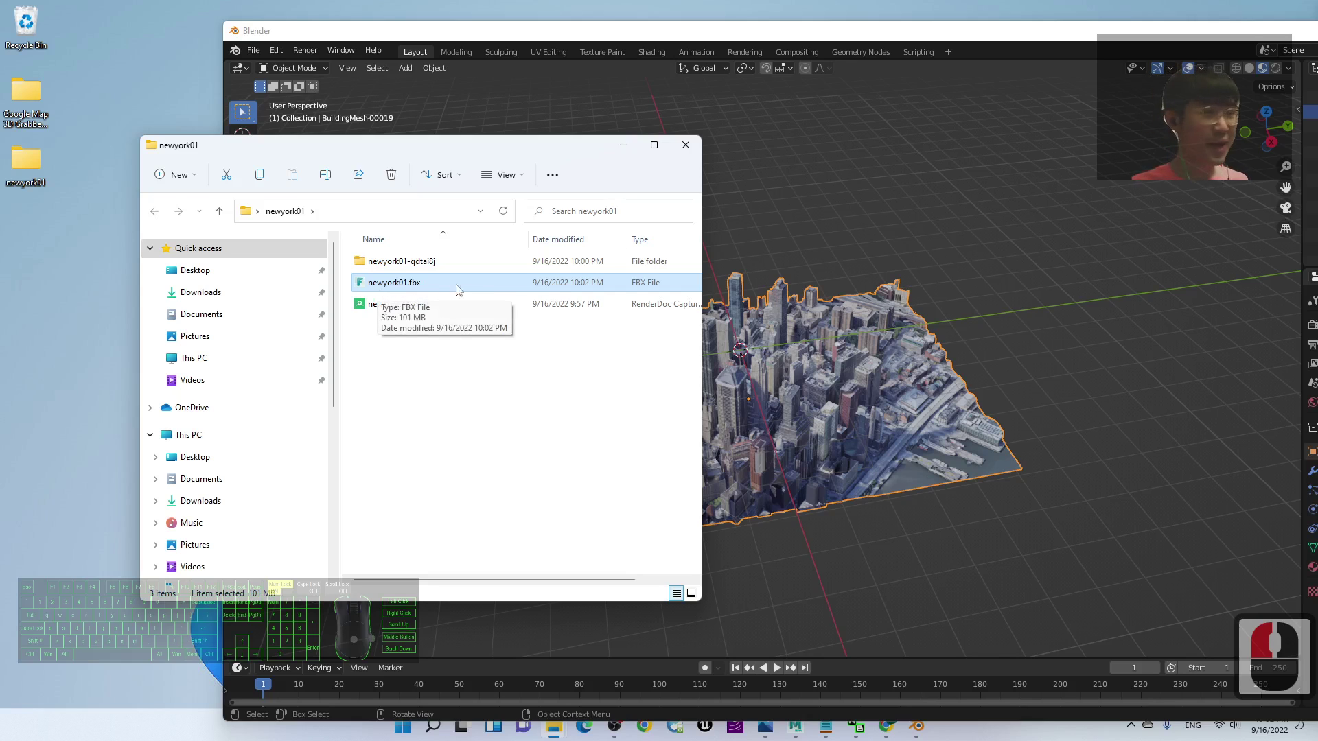
double_click(383, 287)
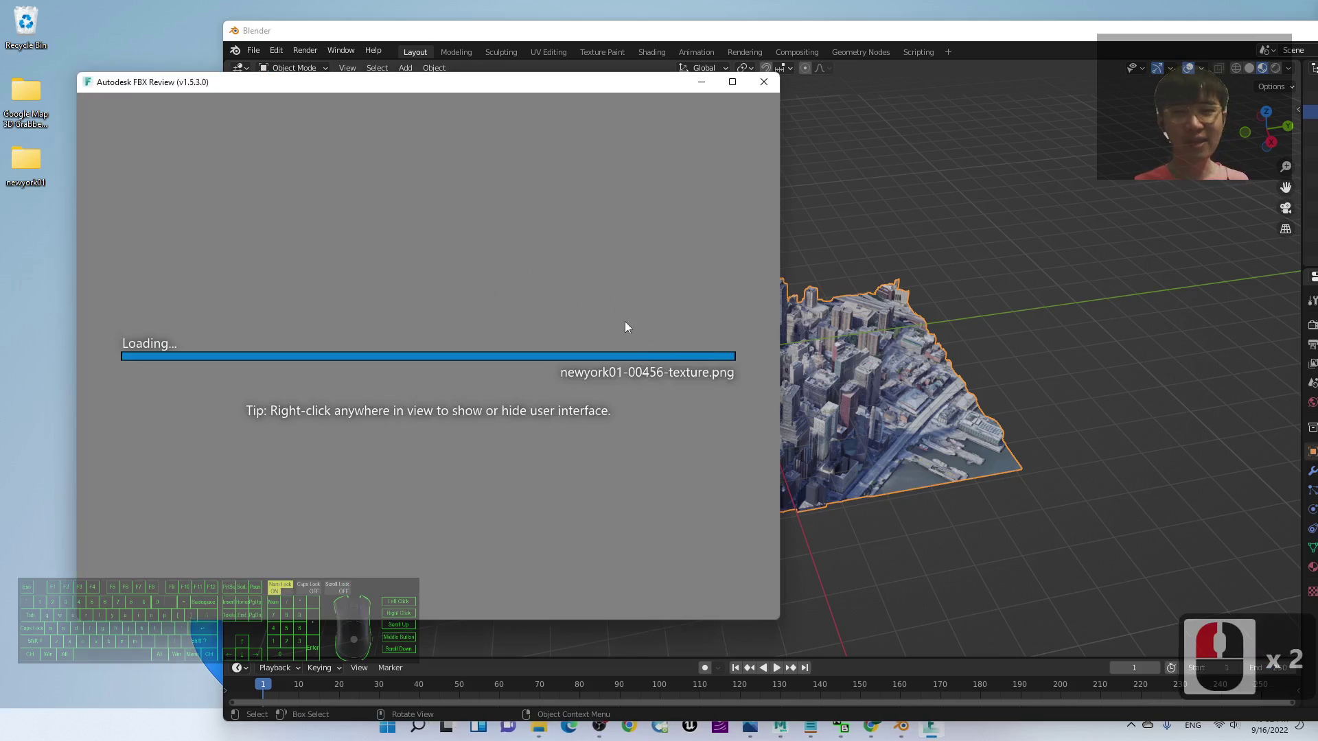
click(550, 79)
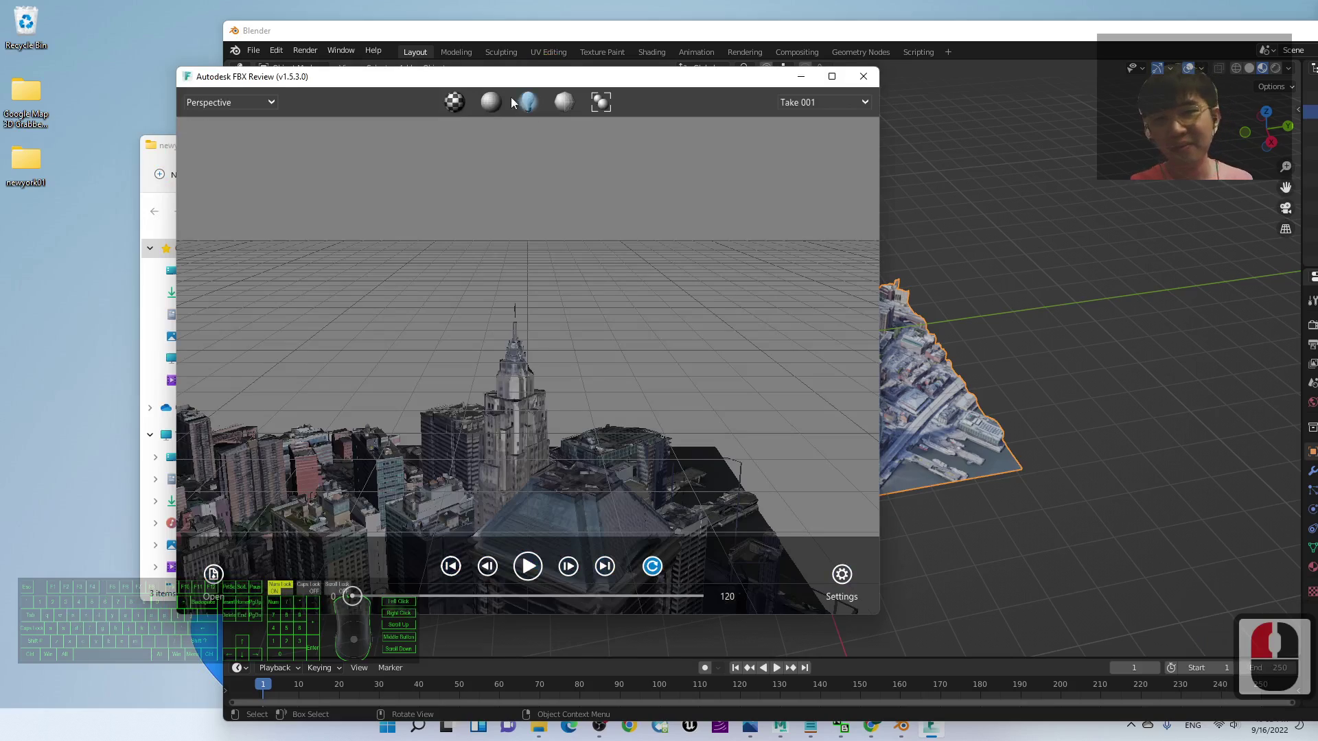
Step: Maximize the FBX Review window and examine the textured city model from several angles
scroll(501, 271, down, 16)
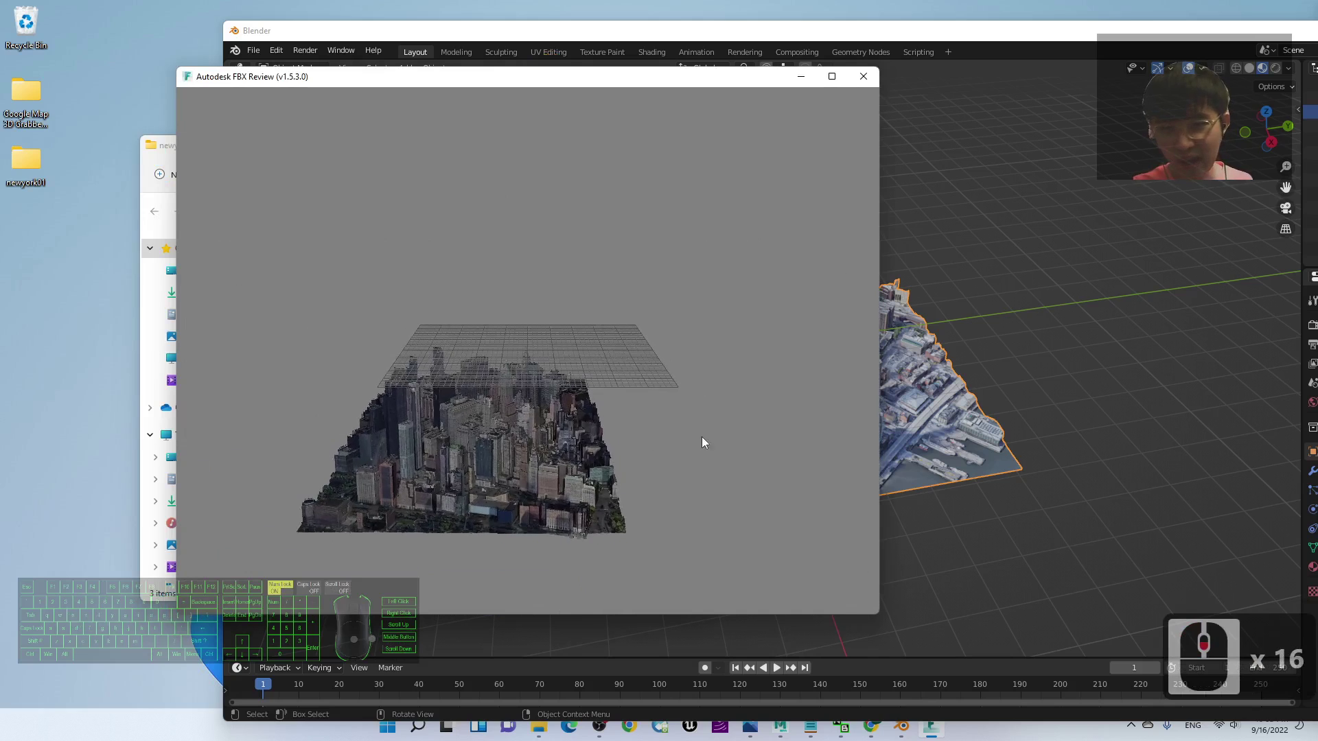
drag(701, 437, 622, 451)
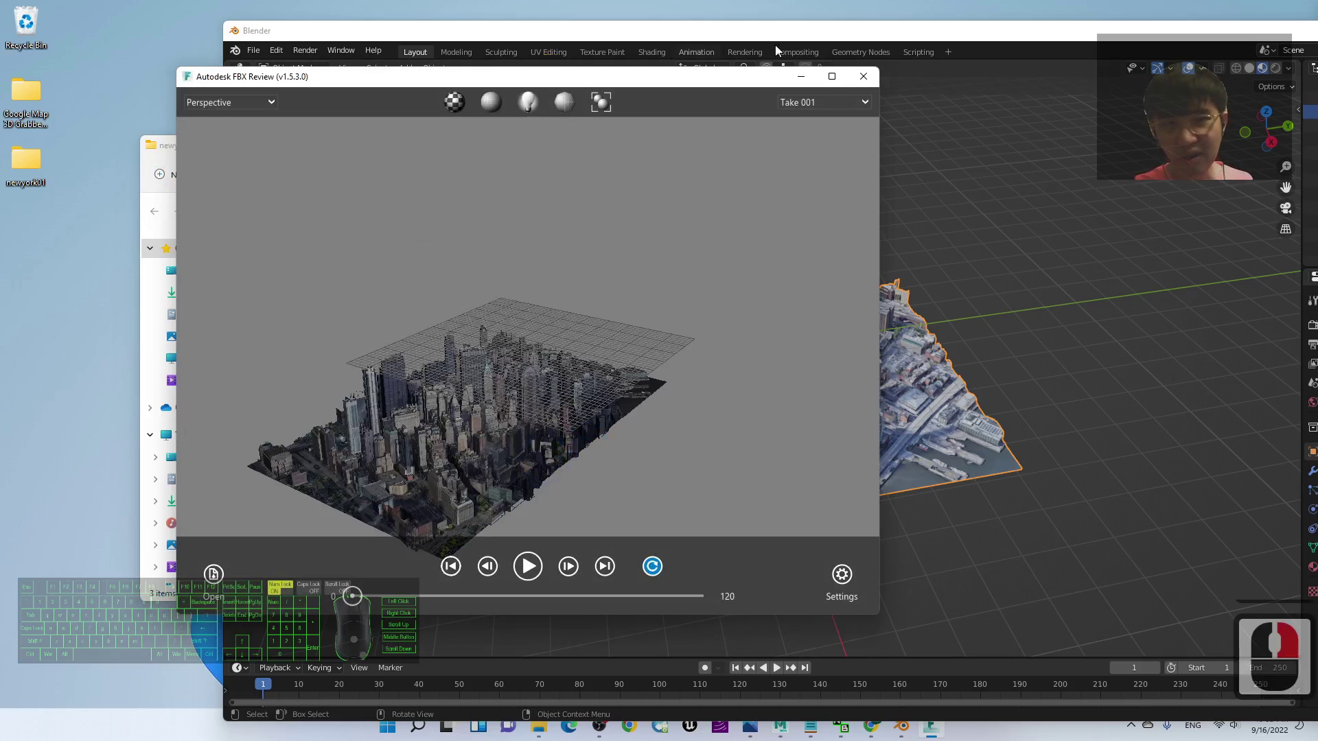
click(832, 76)
scroll(591, 454, up, 4)
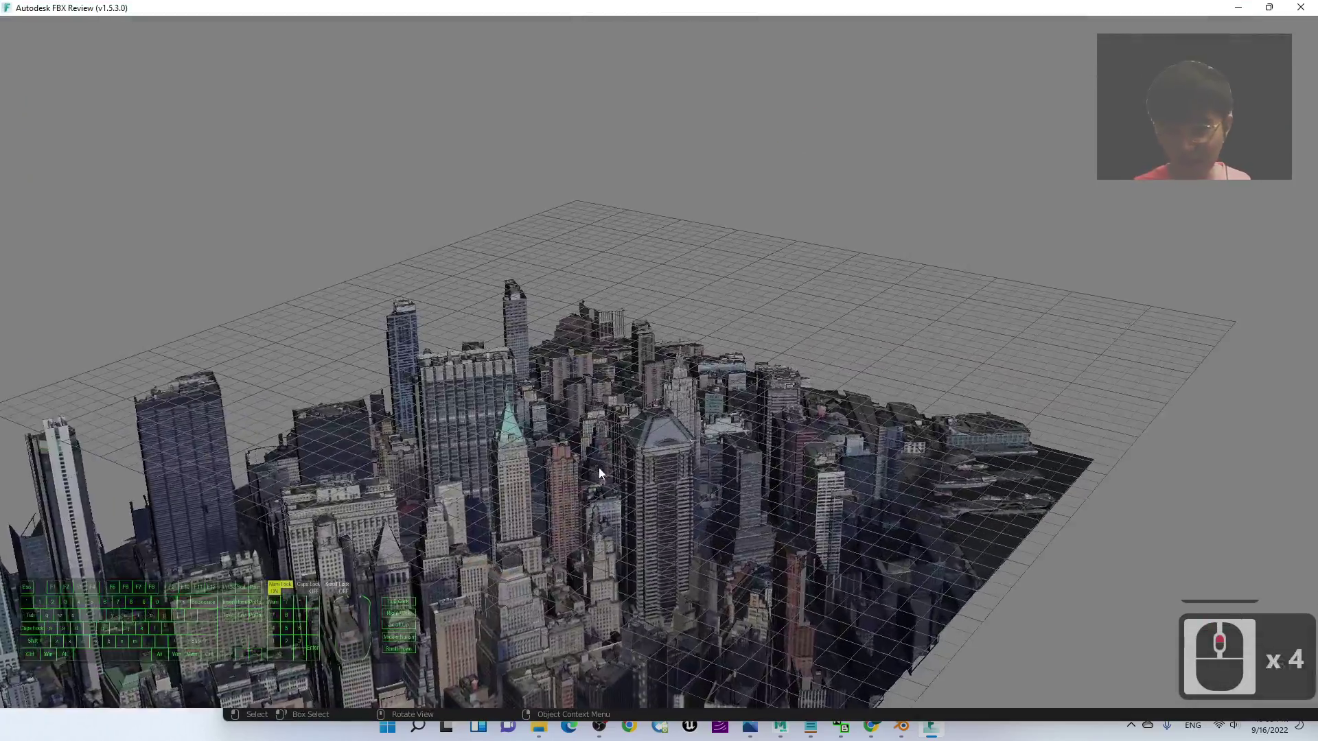
scroll(598, 473, down, 2)
shift+middle_drag(692, 332, 658, 391)
alt+drag(657, 391, 652, 324)
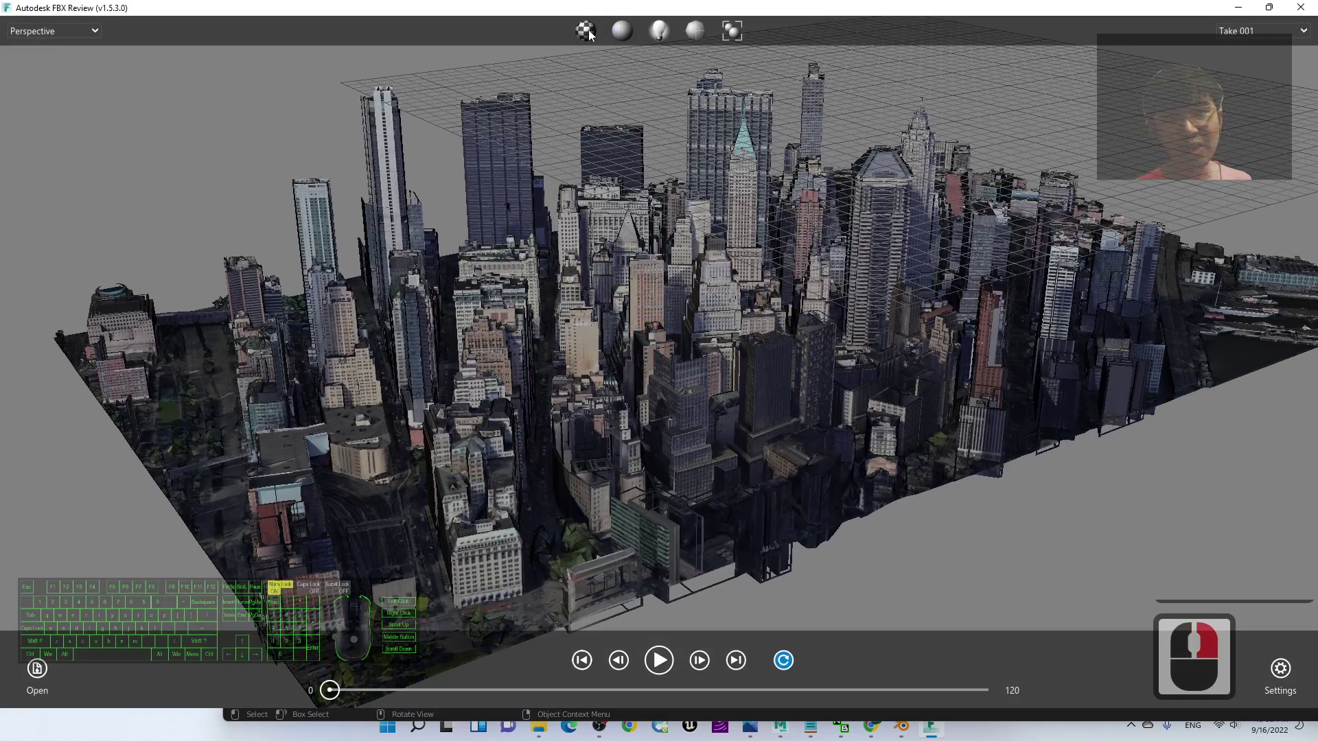
Step: Preview the city in untextured shaded and wireframe display modes, ending with the textured mode
click(621, 32)
click(589, 121)
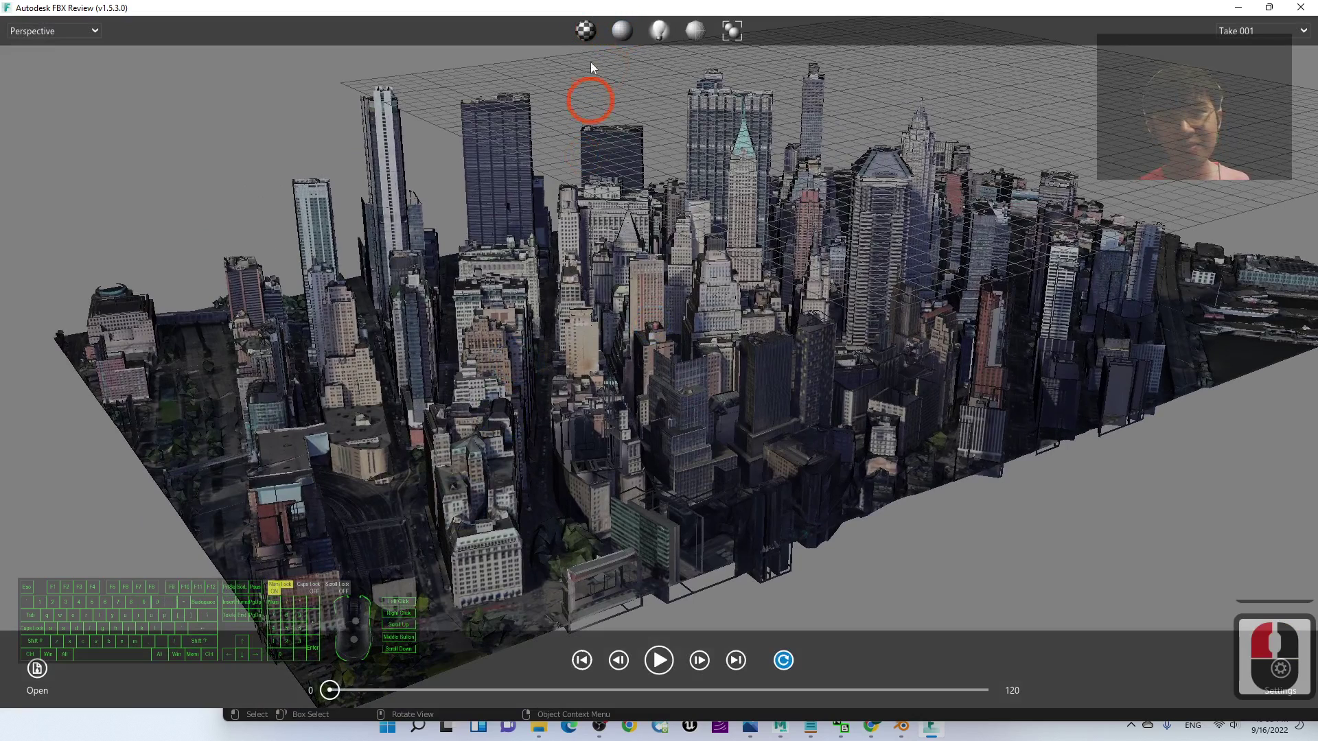
click(594, 116)
click(586, 127)
click(587, 32)
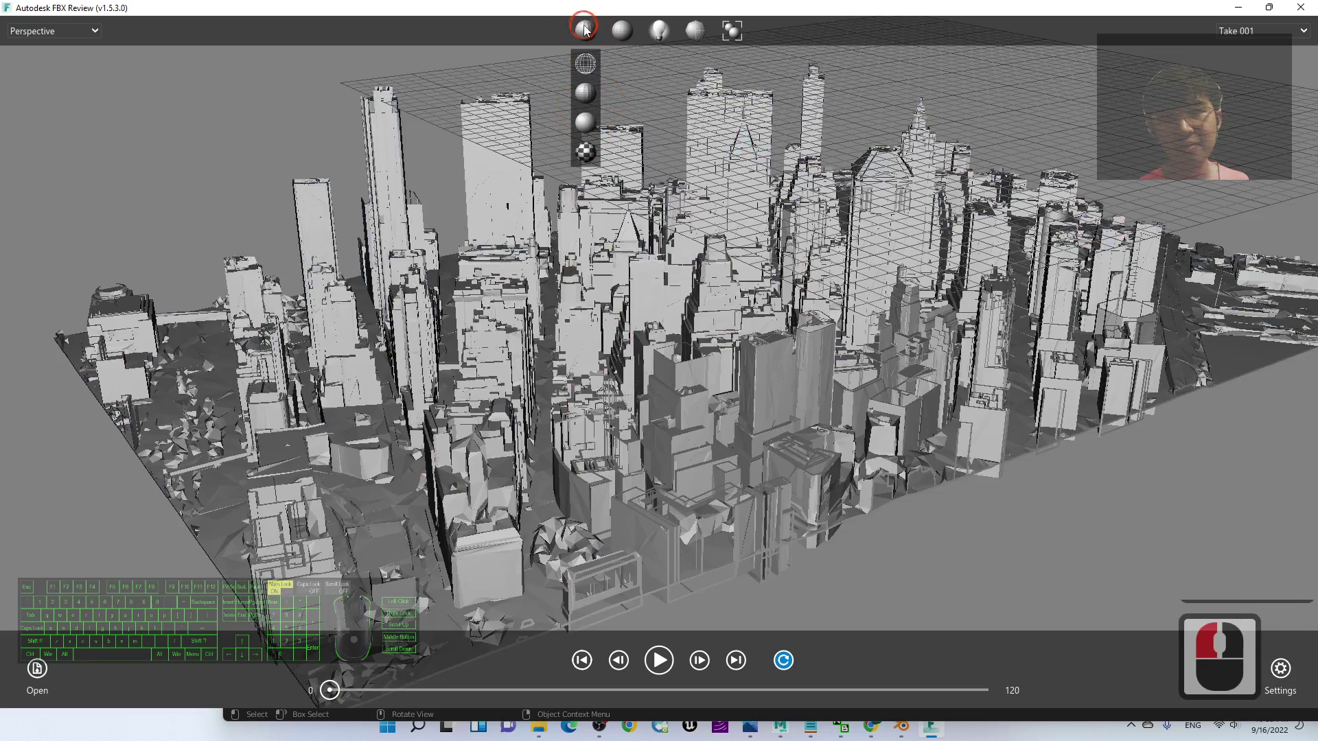
click(586, 72)
click(586, 34)
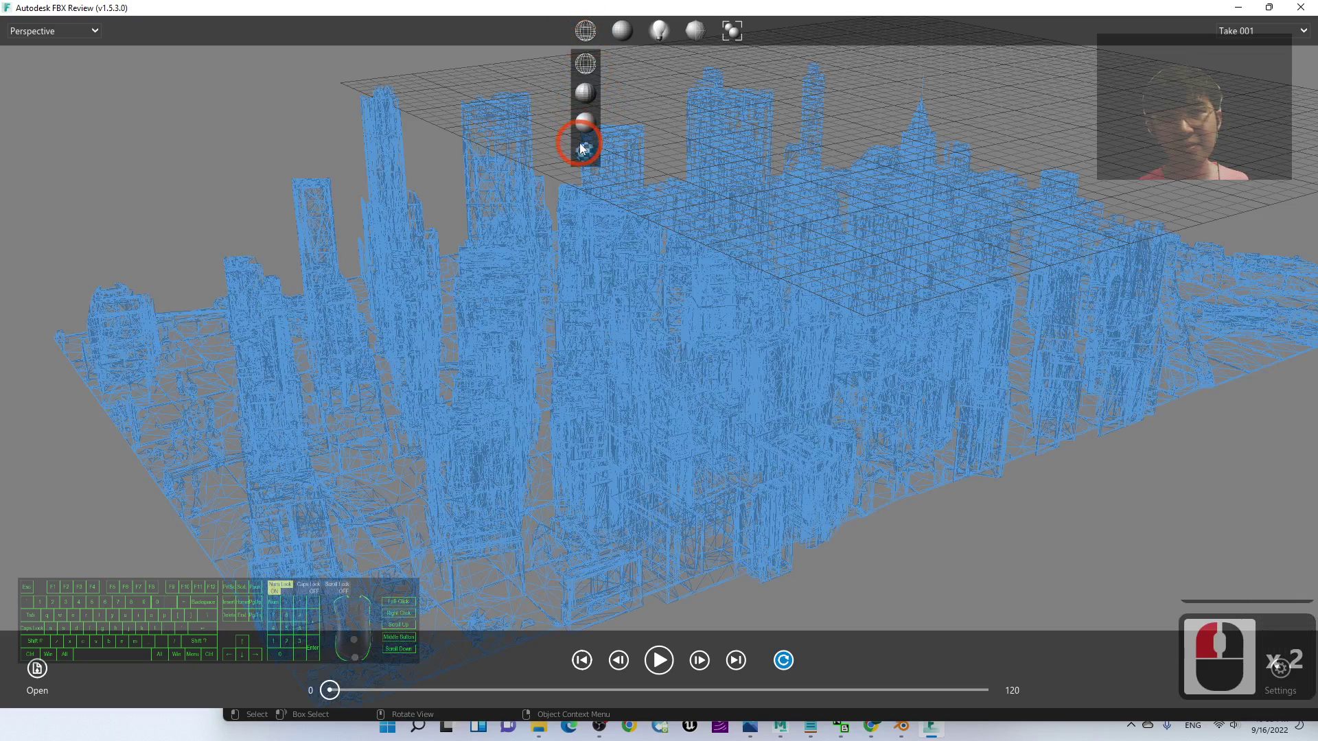
click(587, 147)
Step: Clear the desktop by closing FBX Review and the Blender 3.0 folder window and minimizing Blender
click(1301, 9)
double_click(979, 34)
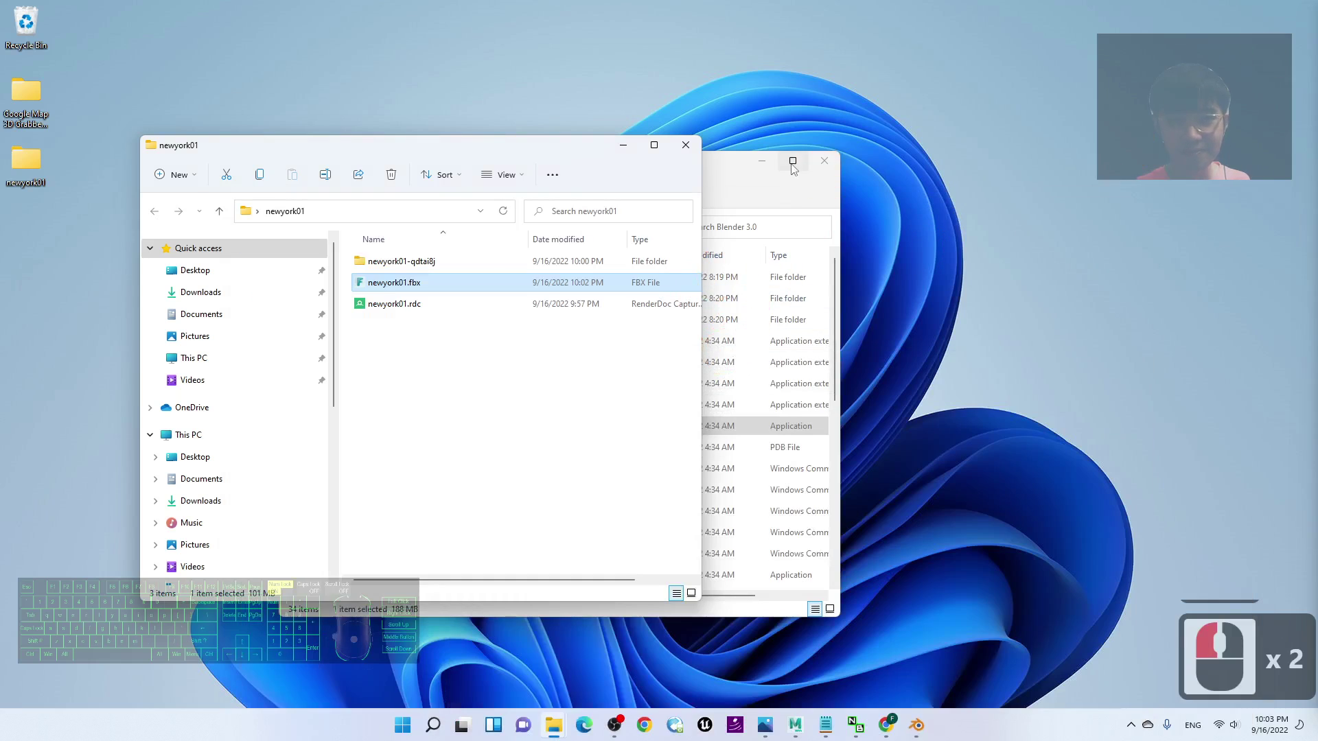
click(824, 164)
click(825, 163)
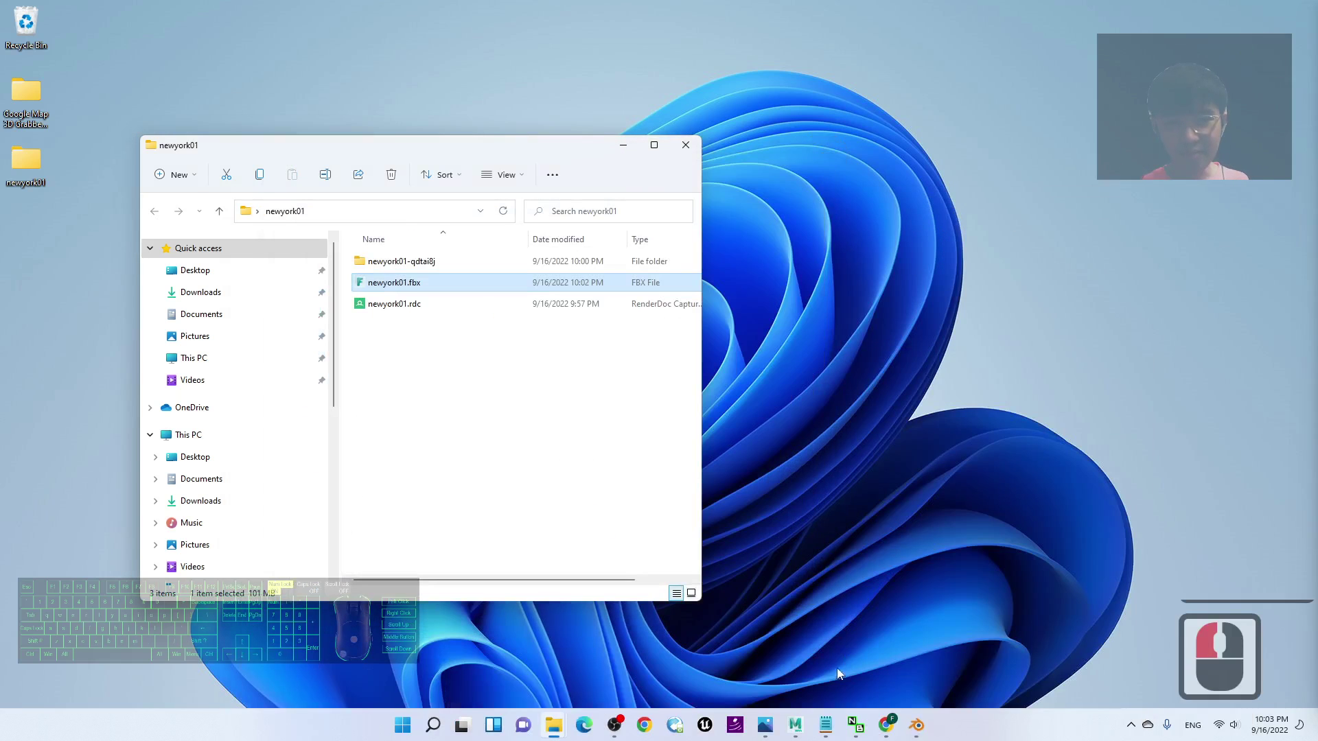
Step: Look briefly at cover.jpg, switch to Maya 2022 and dismiss the What's New Highlight Settings dialog
click(765, 725)
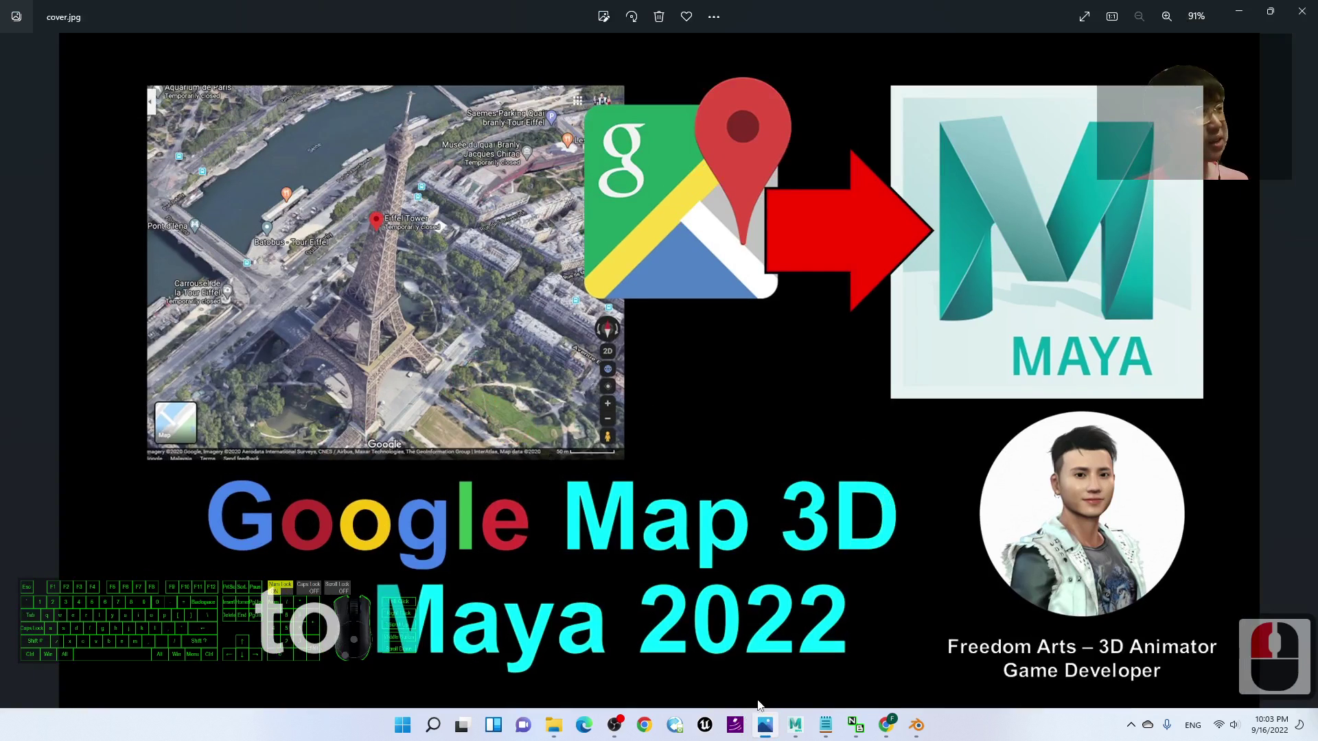
click(1239, 11)
click(485, 282)
click(795, 725)
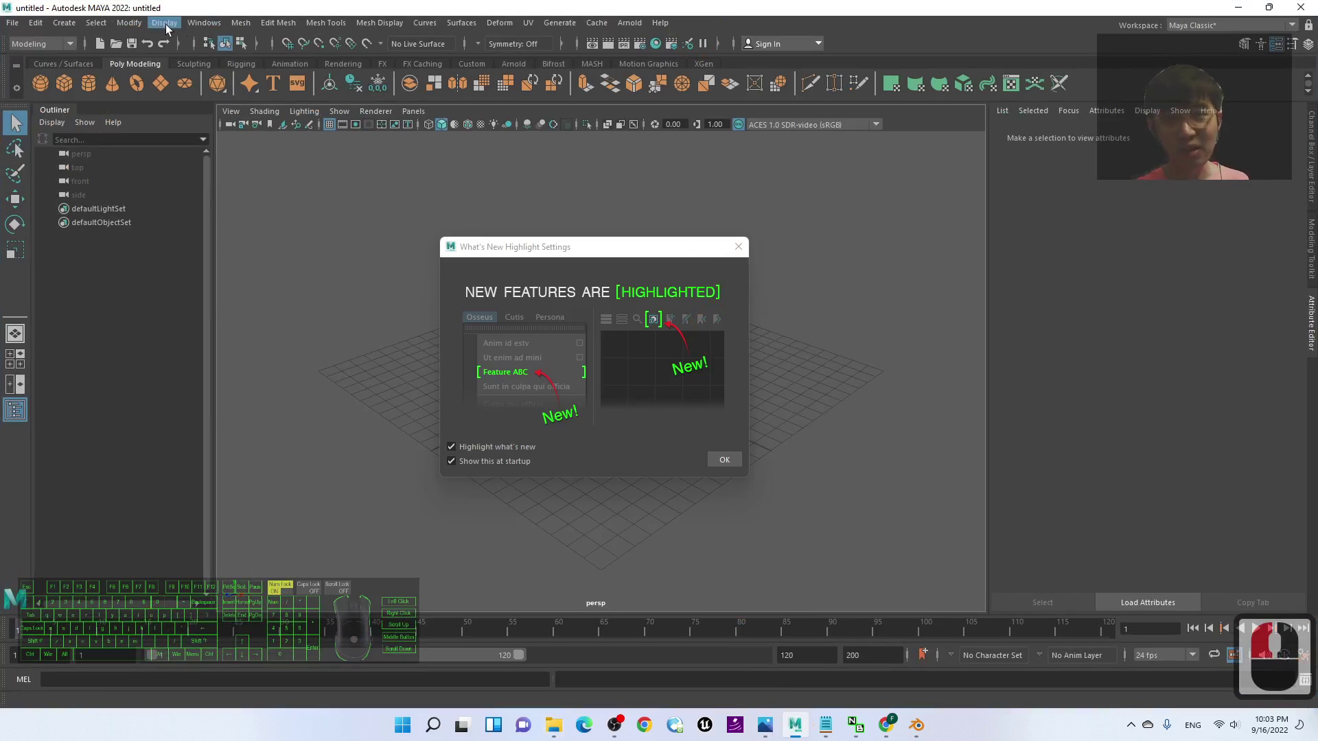
click(739, 246)
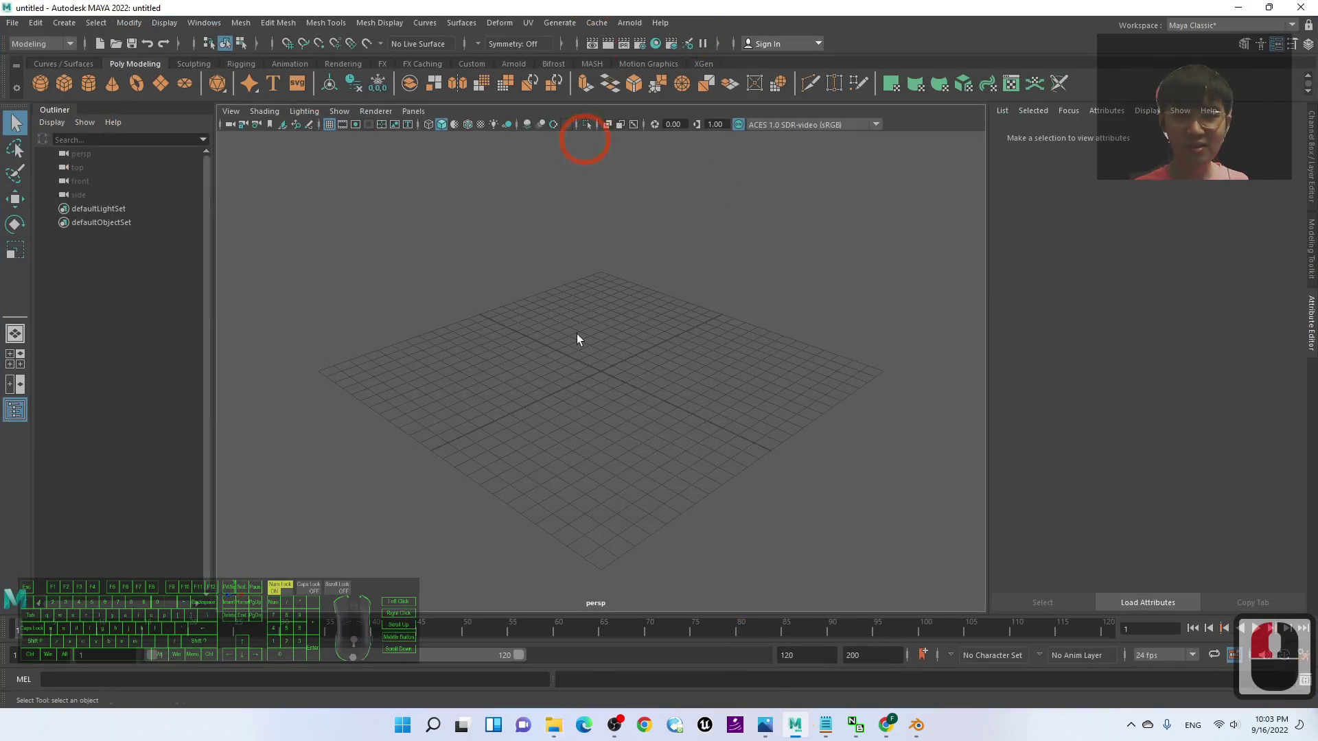
Step: Import newyork01.fbx from the newyork01 folder into the empty Maya scene
click(554, 725)
click(594, 611)
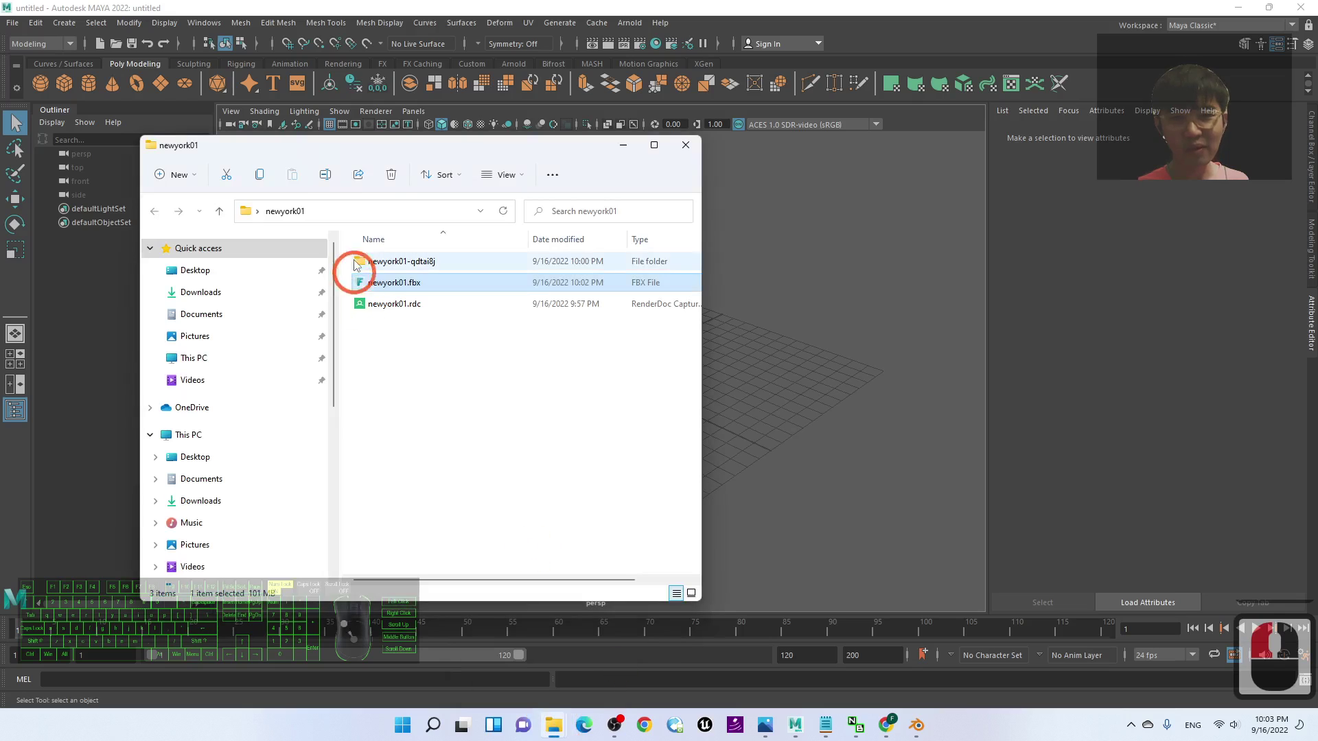
drag(391, 132, 42, 197)
drag(88, 322, 604, 379)
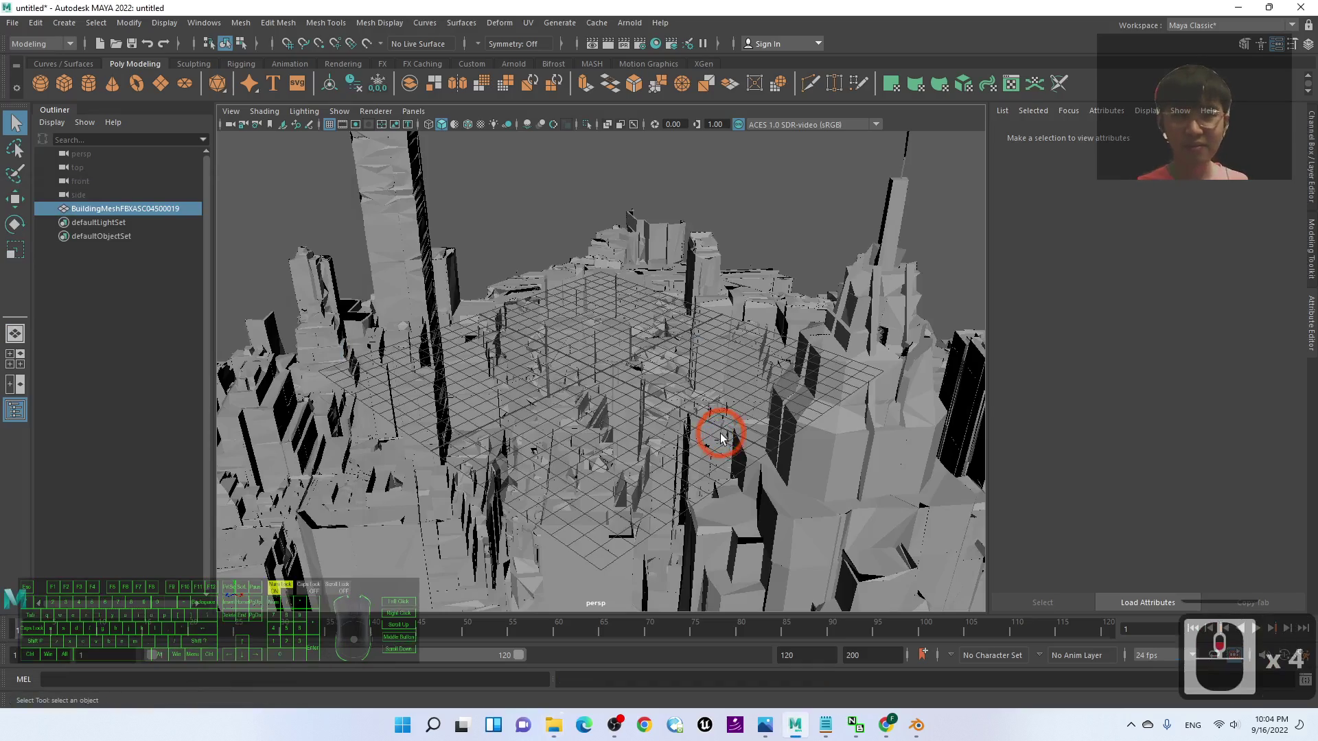
Step: Turn on textured display for the imported city mesh in the perspective viewport
click(722, 451)
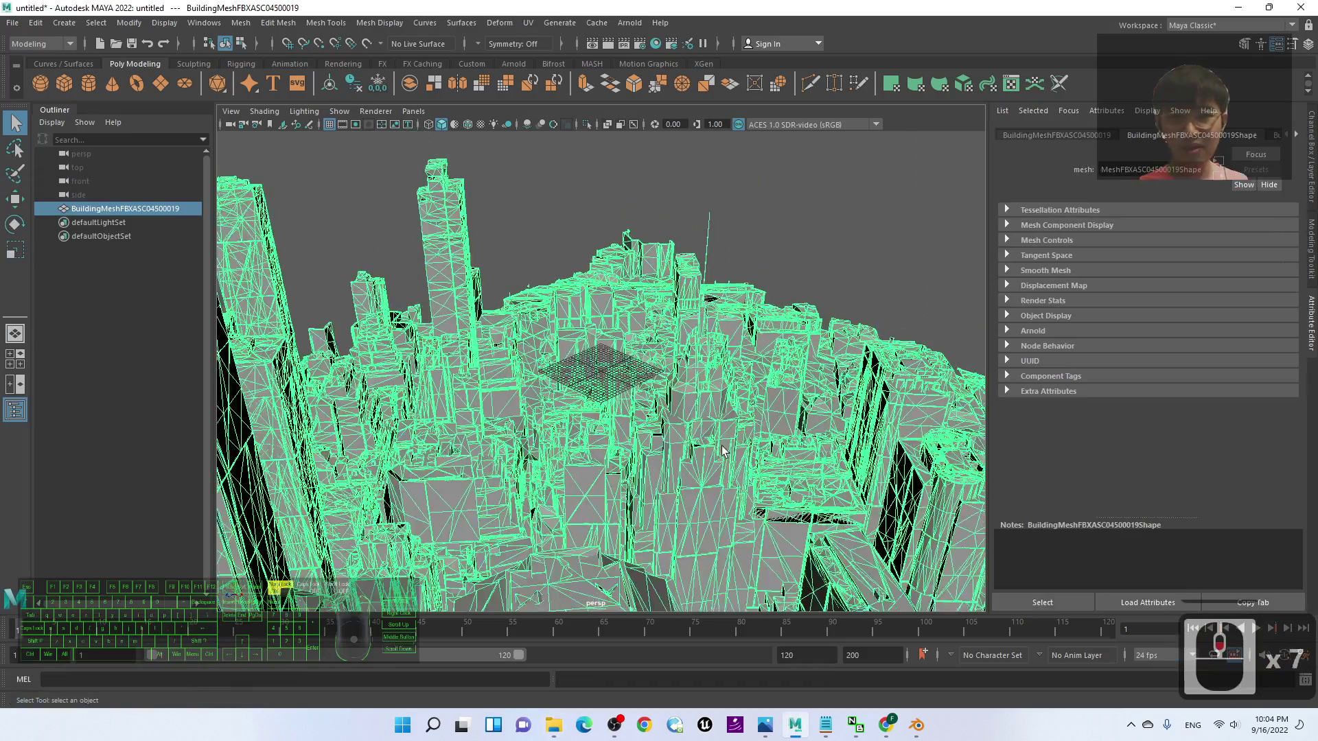
scroll(722, 450, down, 11)
alt+drag(664, 539, 756, 441)
click(765, 496)
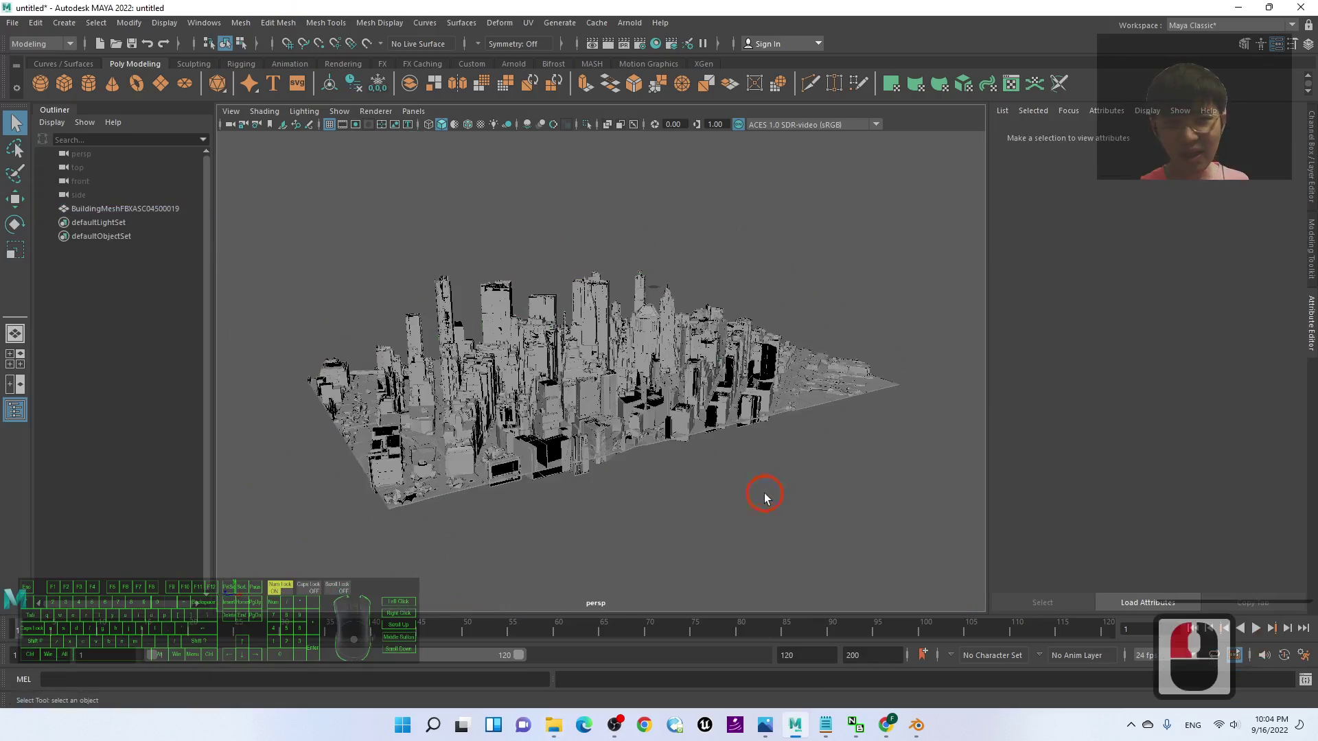
click(482, 125)
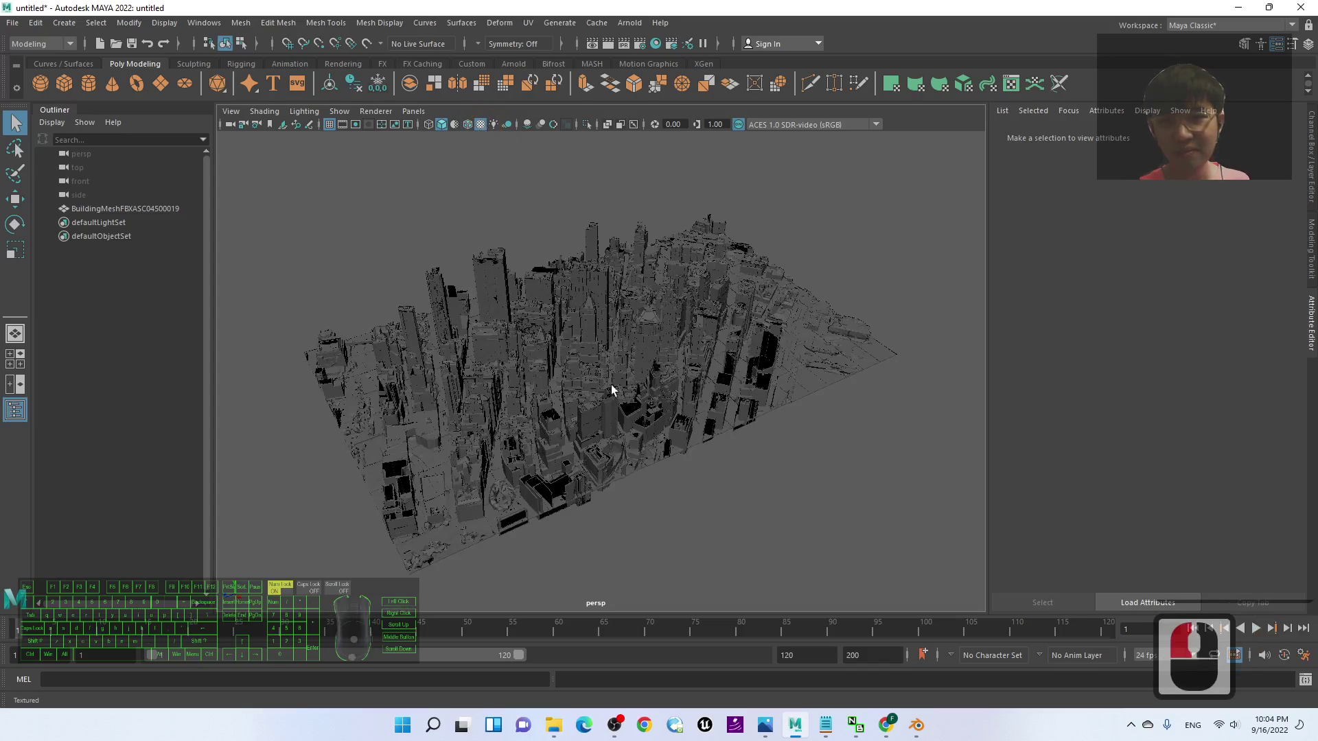
Step: Examine the textures and wireframe of the city mesh from above and close up between the buildings
scroll(621, 412, up, 4)
click(755, 477)
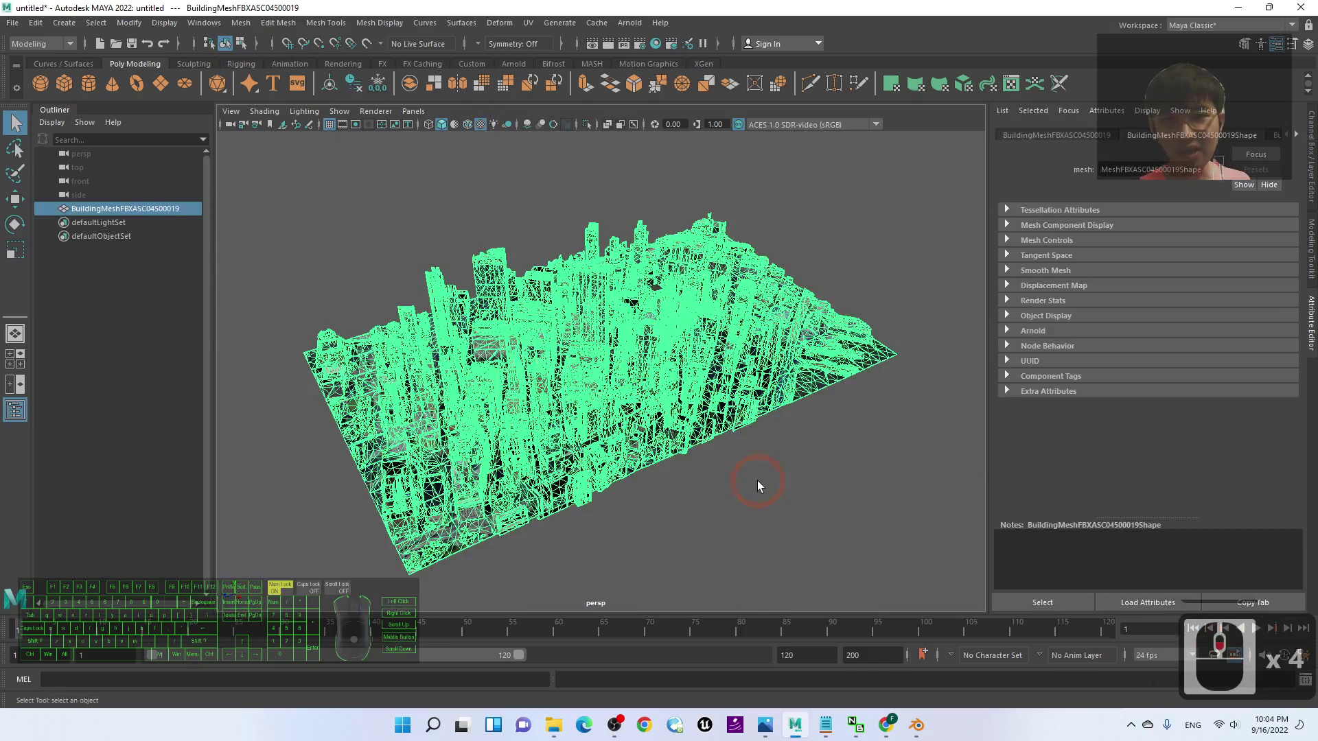
scroll(755, 480, up, 3)
click(828, 552)
alt+drag(809, 556, 804, 585)
scroll(805, 585, down, 3)
click(579, 332)
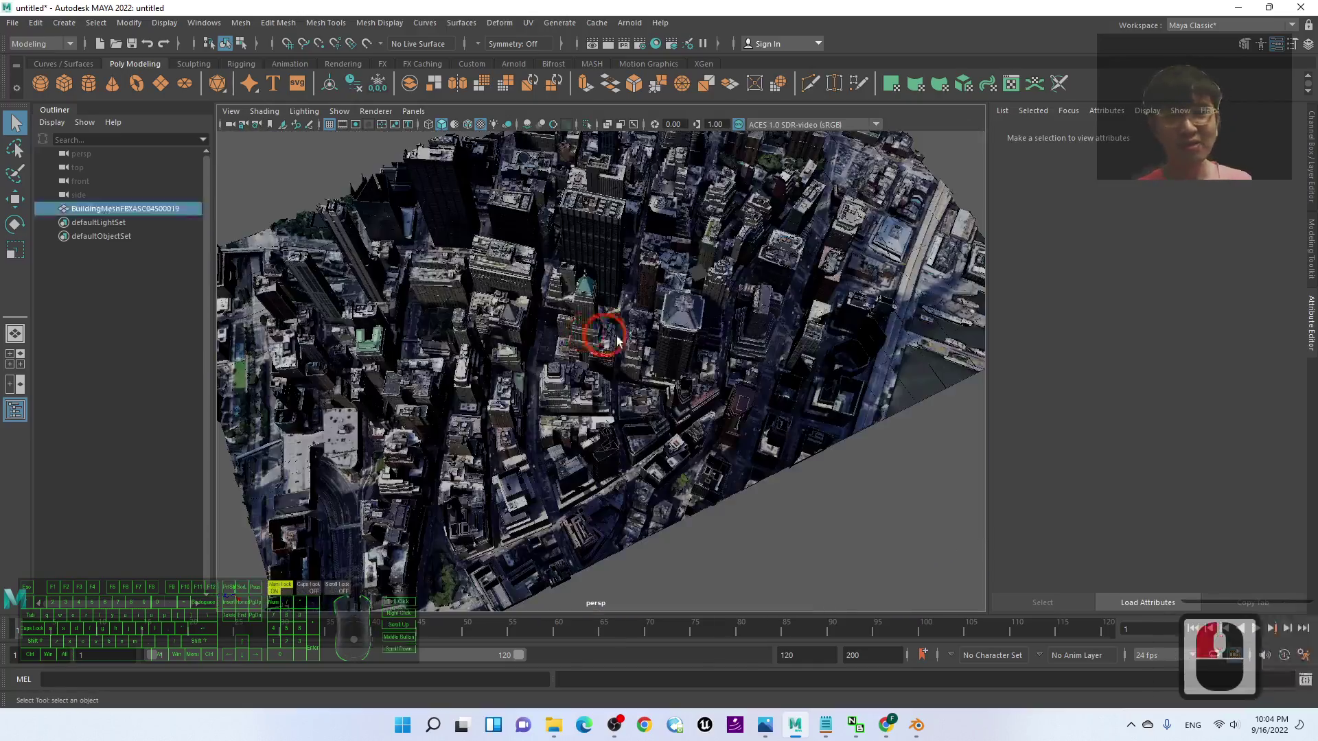
scroll(592, 315, up, 10)
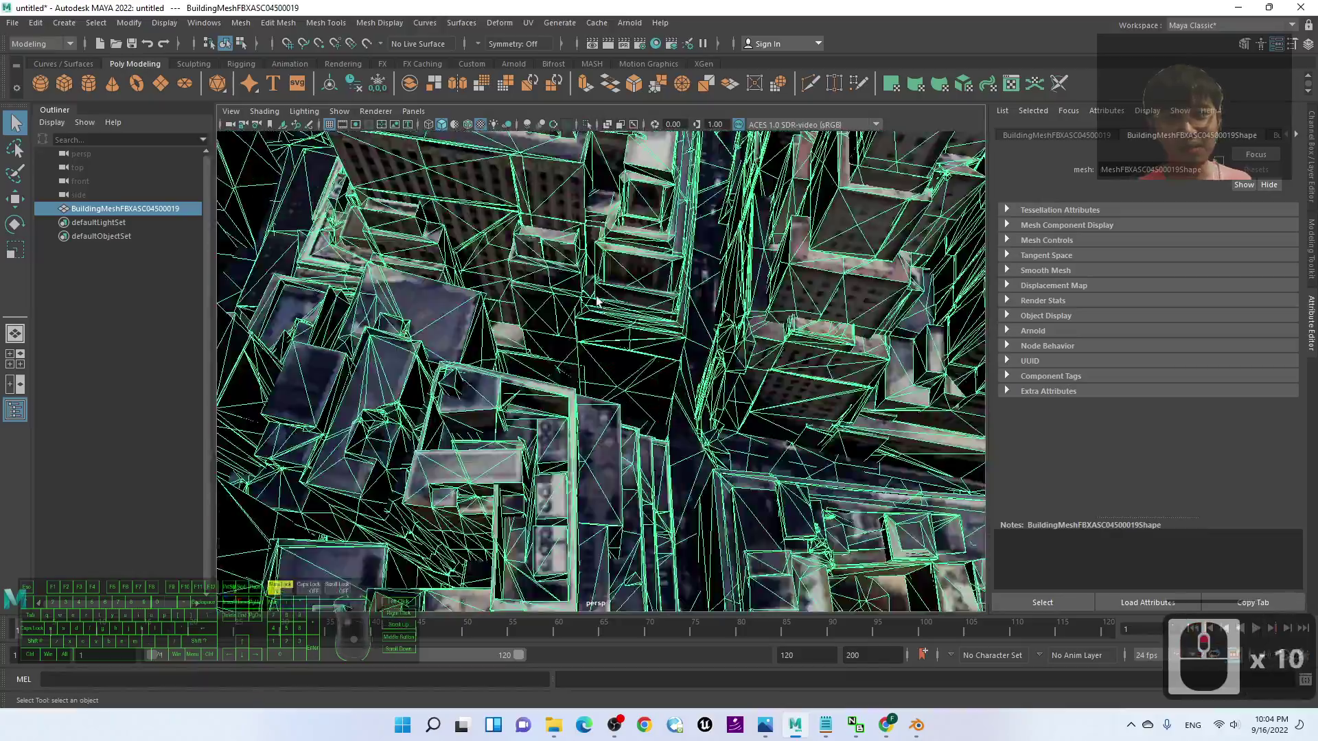
scroll(541, 249, down, 3)
alt+drag(684, 368, 669, 314)
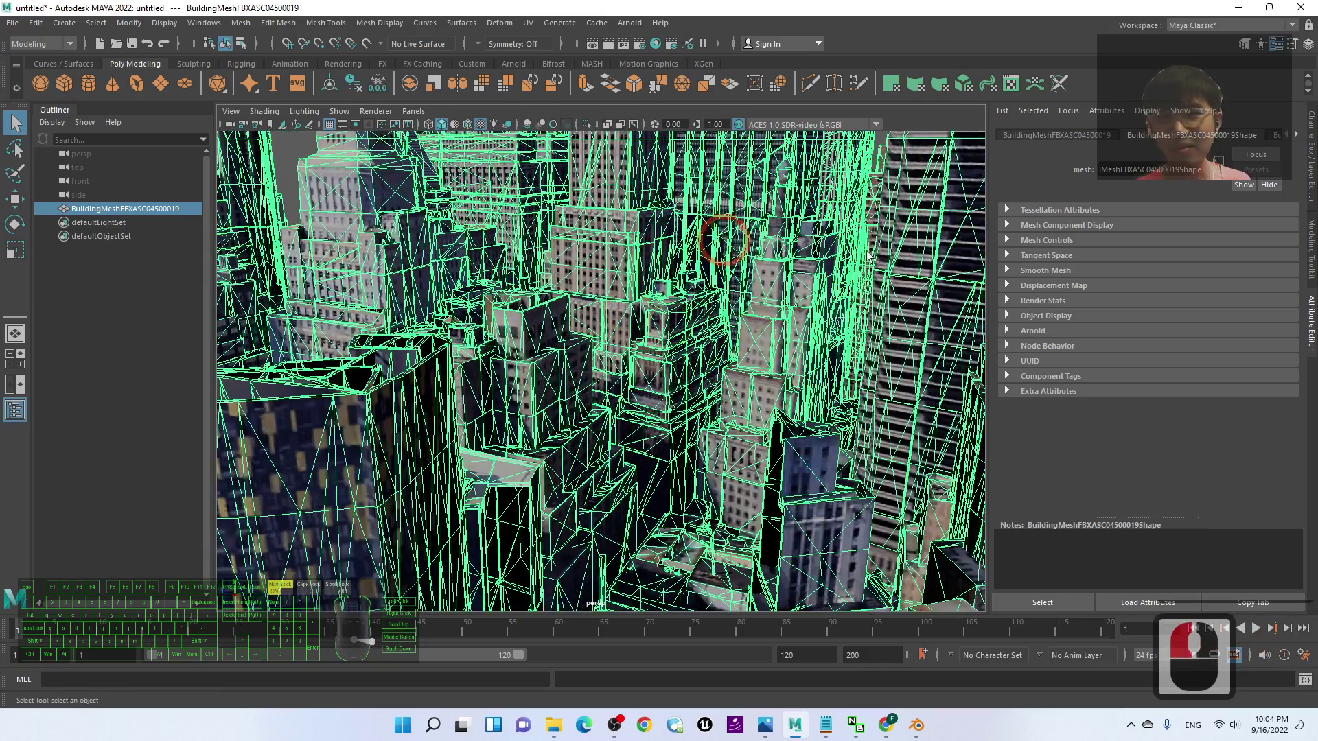
Step: Show the vertices of the city mesh in Vertex mode and return to Object Mode
right_click(648, 394)
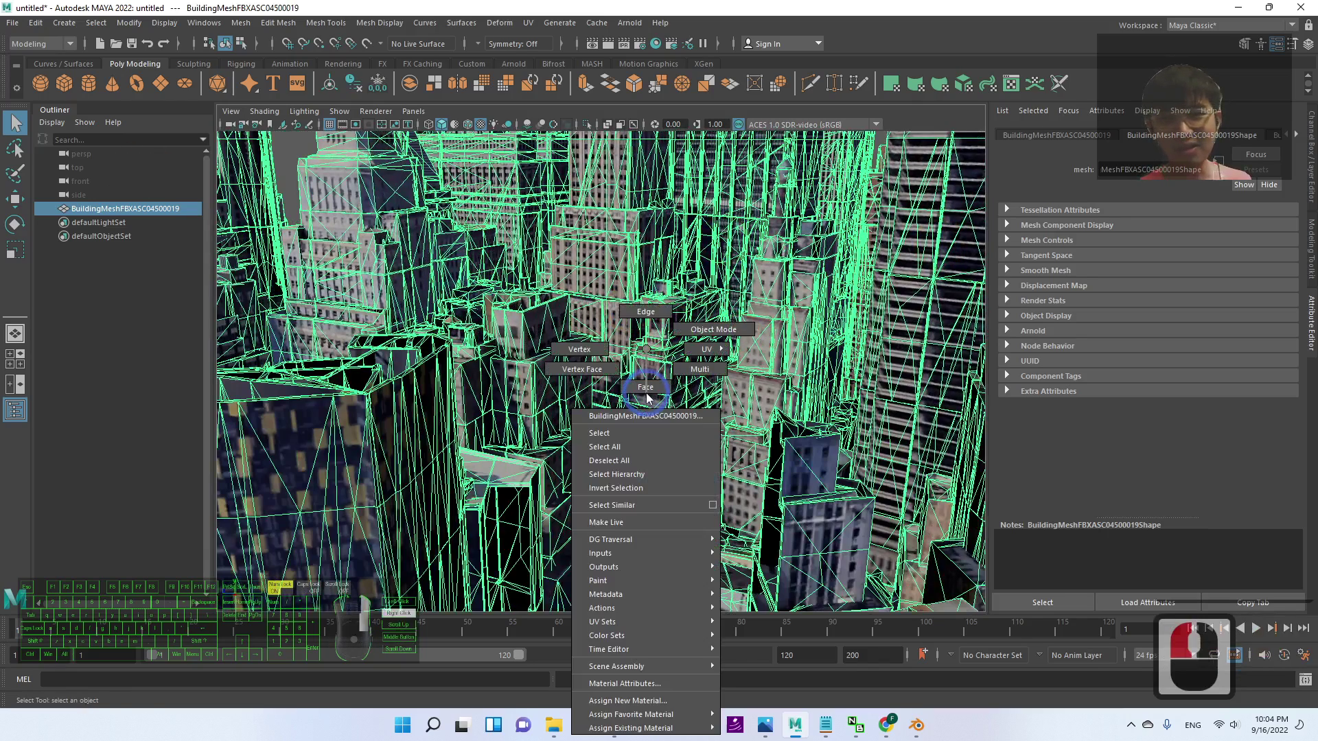
right_drag(646, 397, 580, 351)
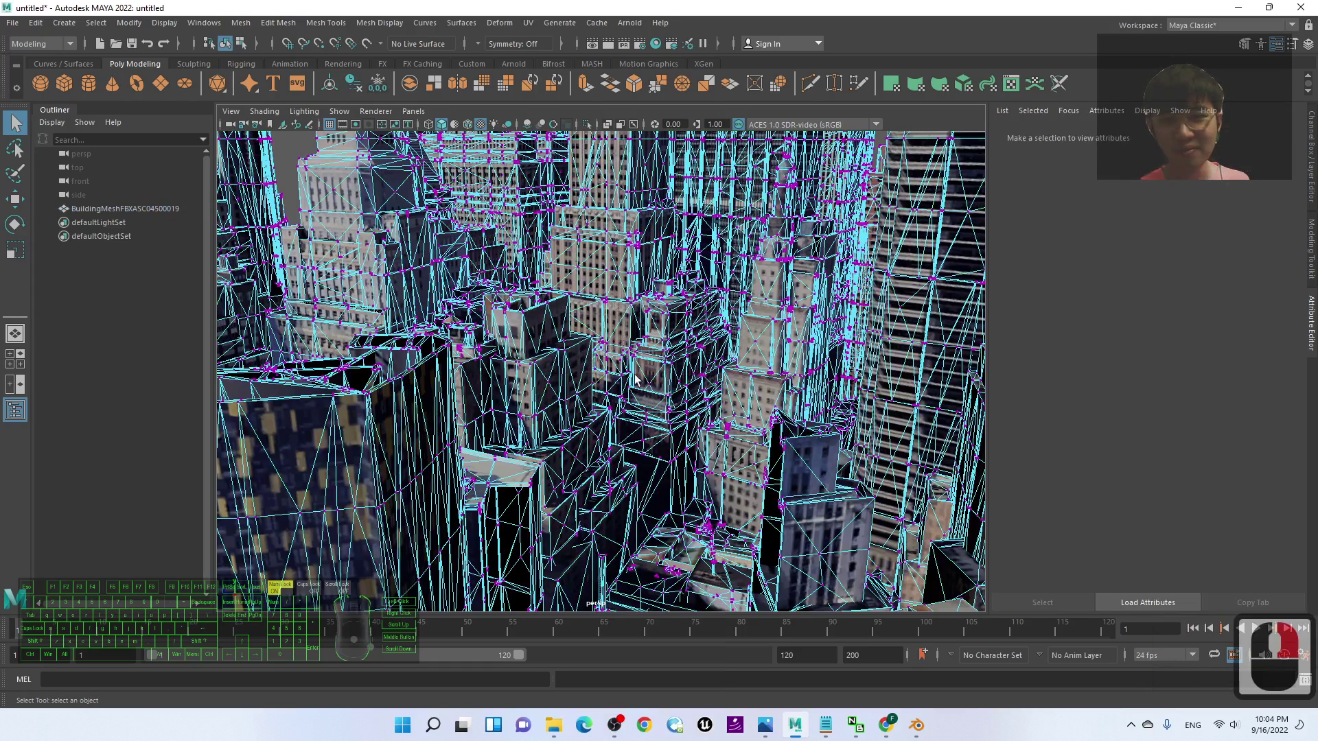
right_click(564, 295)
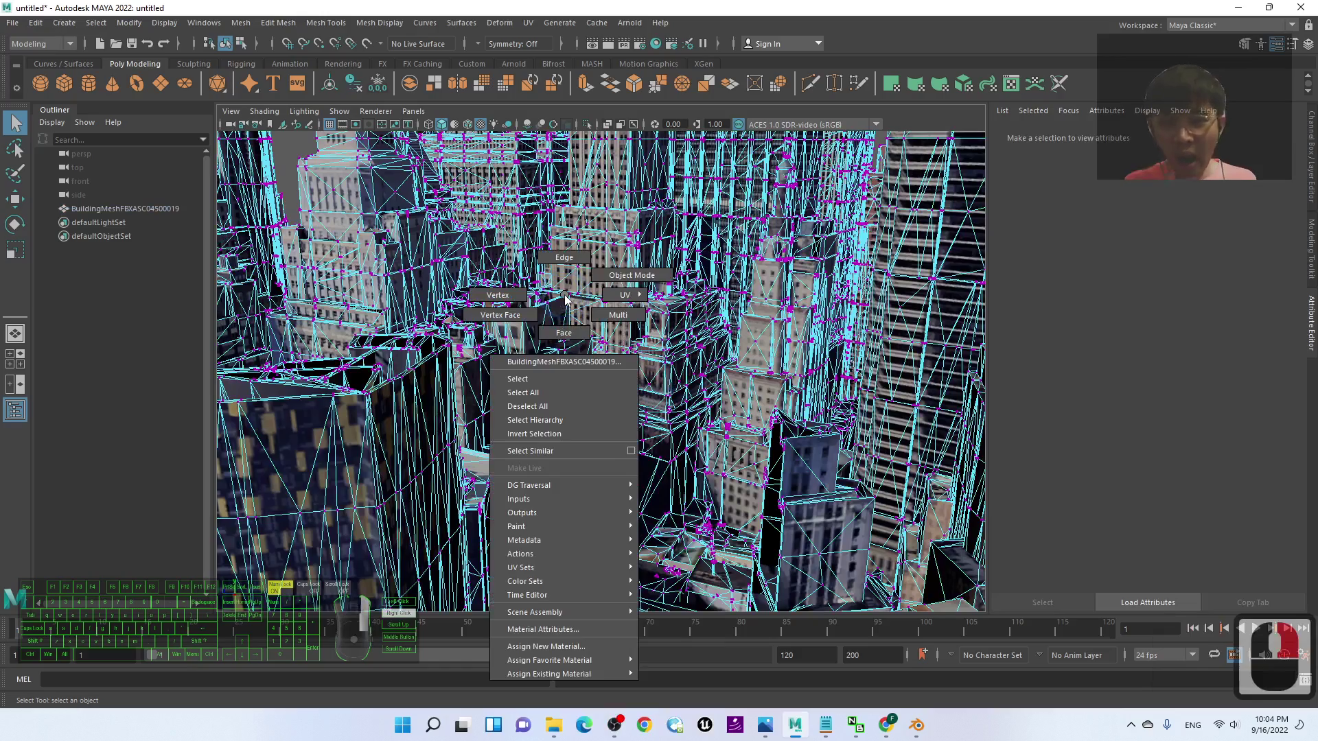
click(632, 275)
Step: Inspect the whole textured city and its central towers in Maya, and switch back to cover.jpg in the image viewer
scroll(704, 362, down, 11)
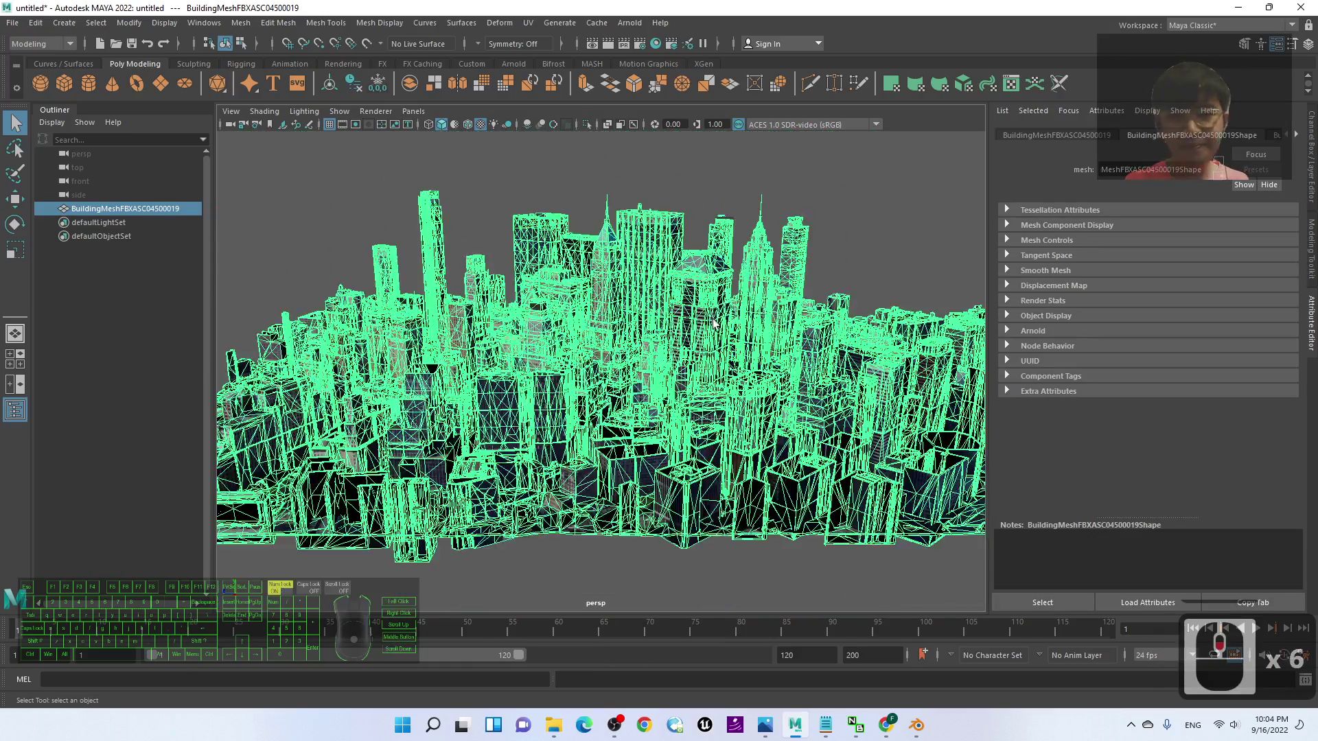
alt+drag(698, 318, 692, 418)
scroll(682, 437, up, 2)
scroll(682, 437, up, 5)
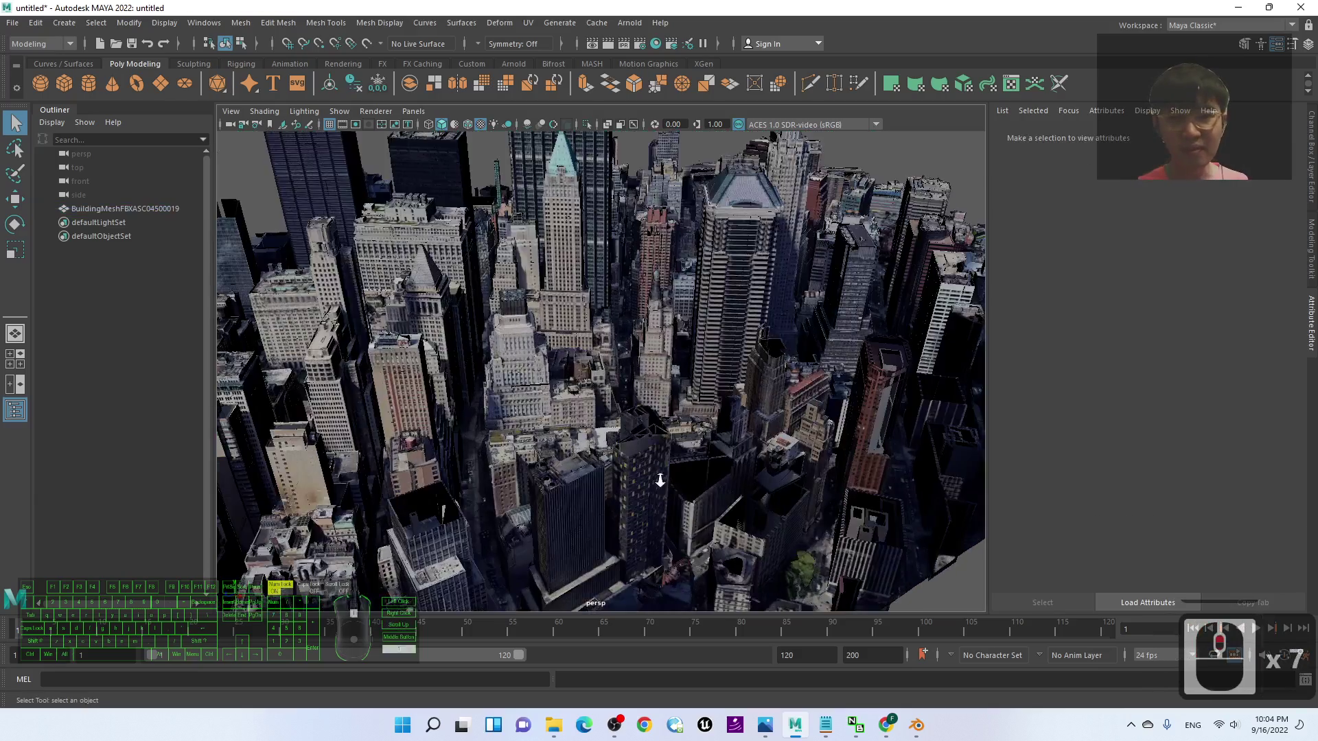
scroll(665, 484, down, 4)
alt+drag(663, 484, 800, 576)
click(765, 725)
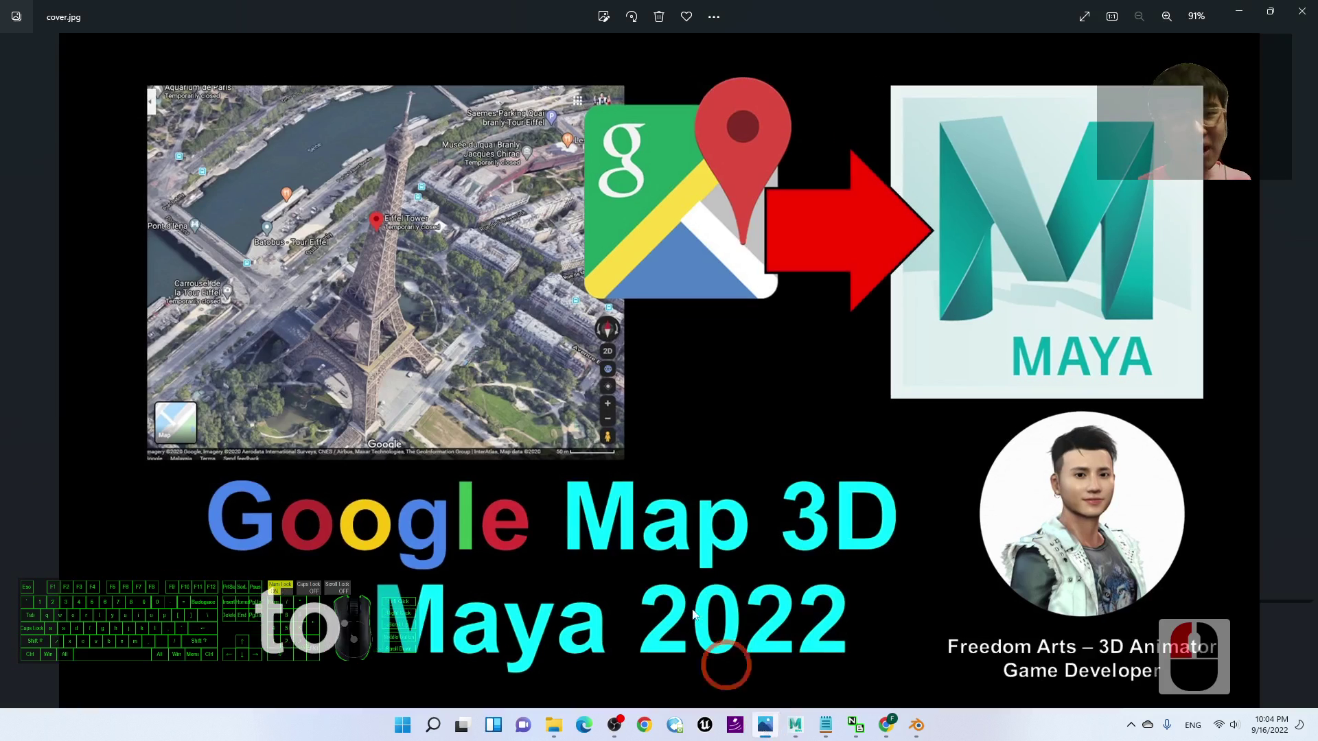